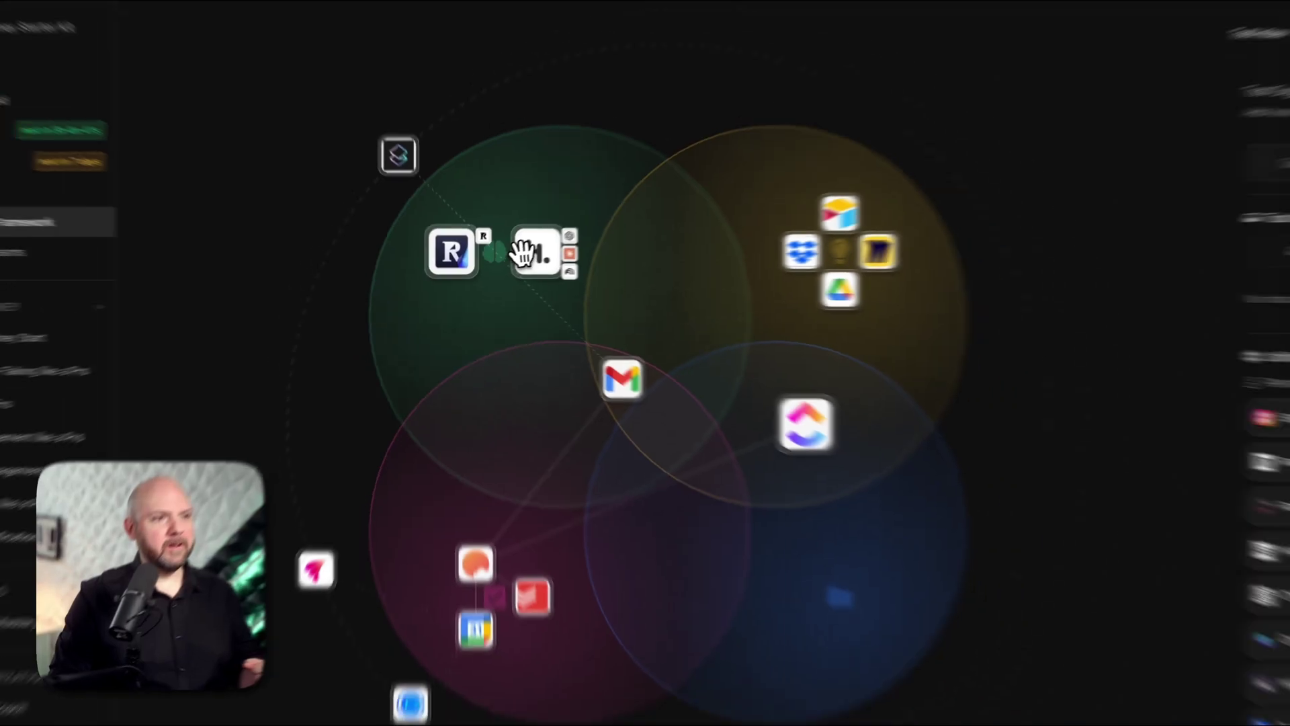
# - Review Heptabase's community insights and NotebookLM's tool details in myICOR, then scroll down the page
pyautogui.click(581, 238)
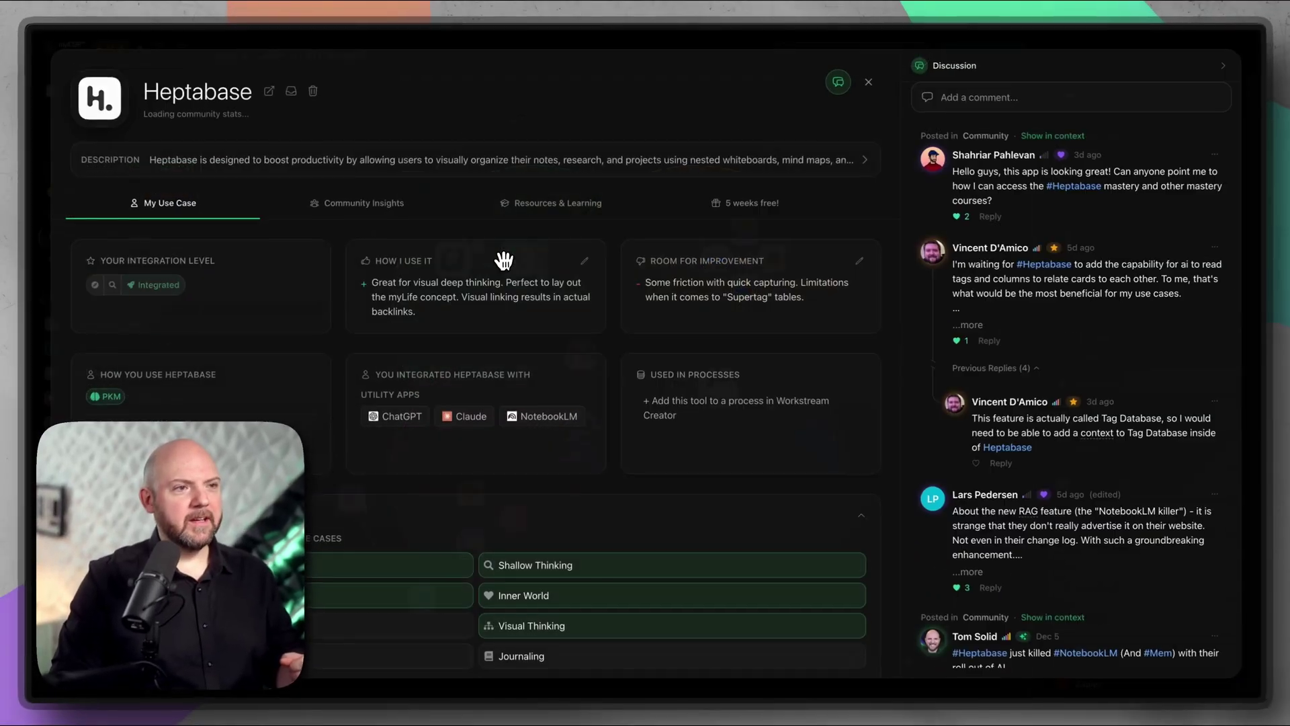
pyautogui.click(344, 205)
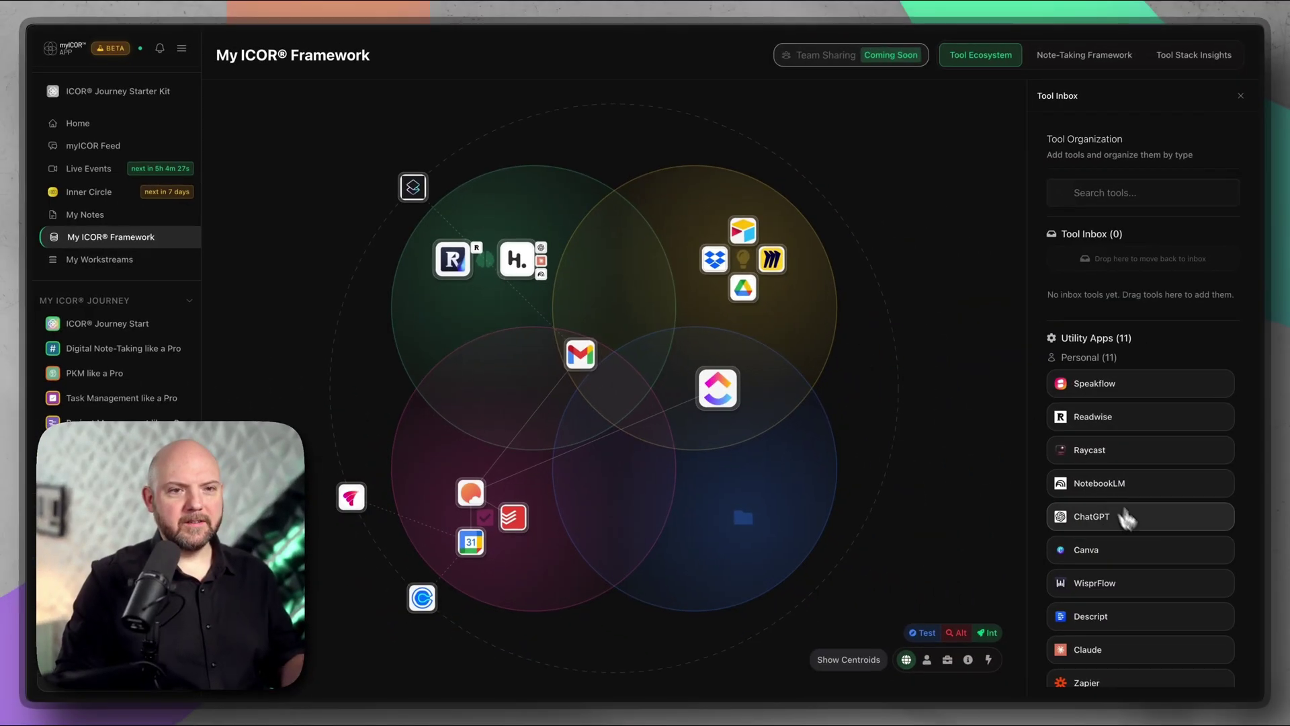
pyautogui.scroll(-1, 1136, 527)
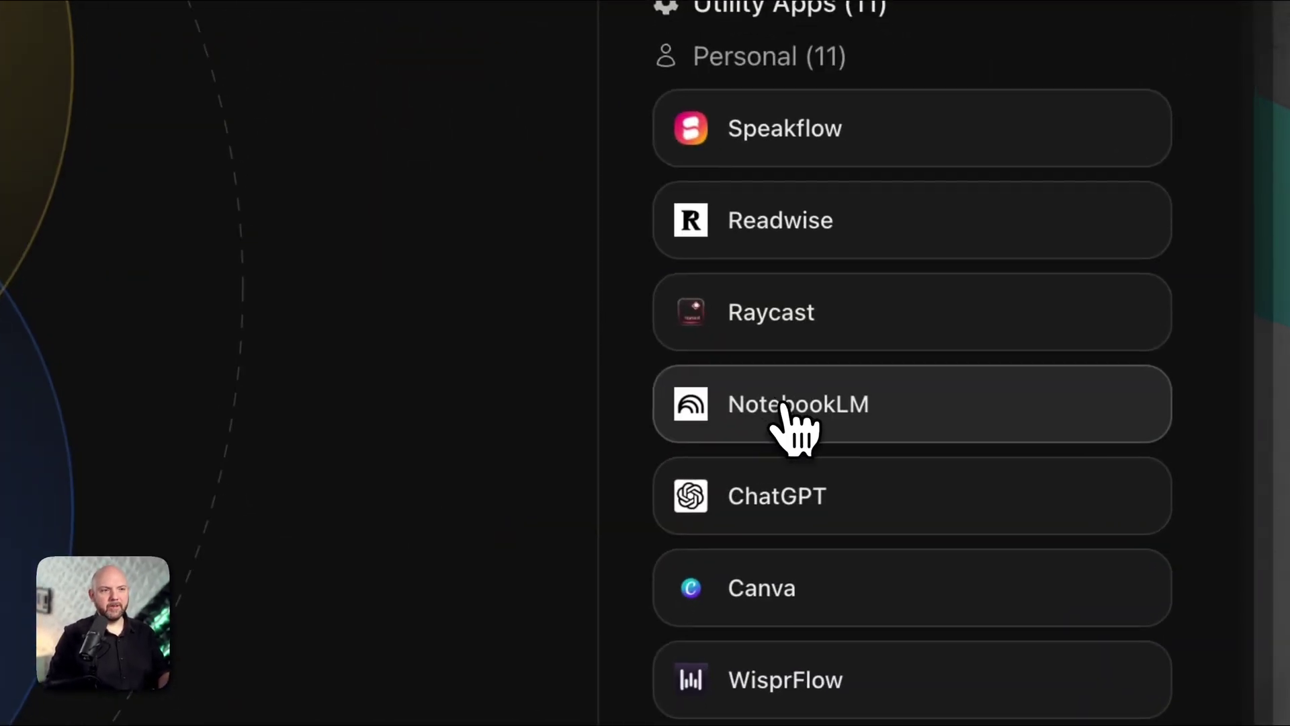
pyautogui.click(782, 393)
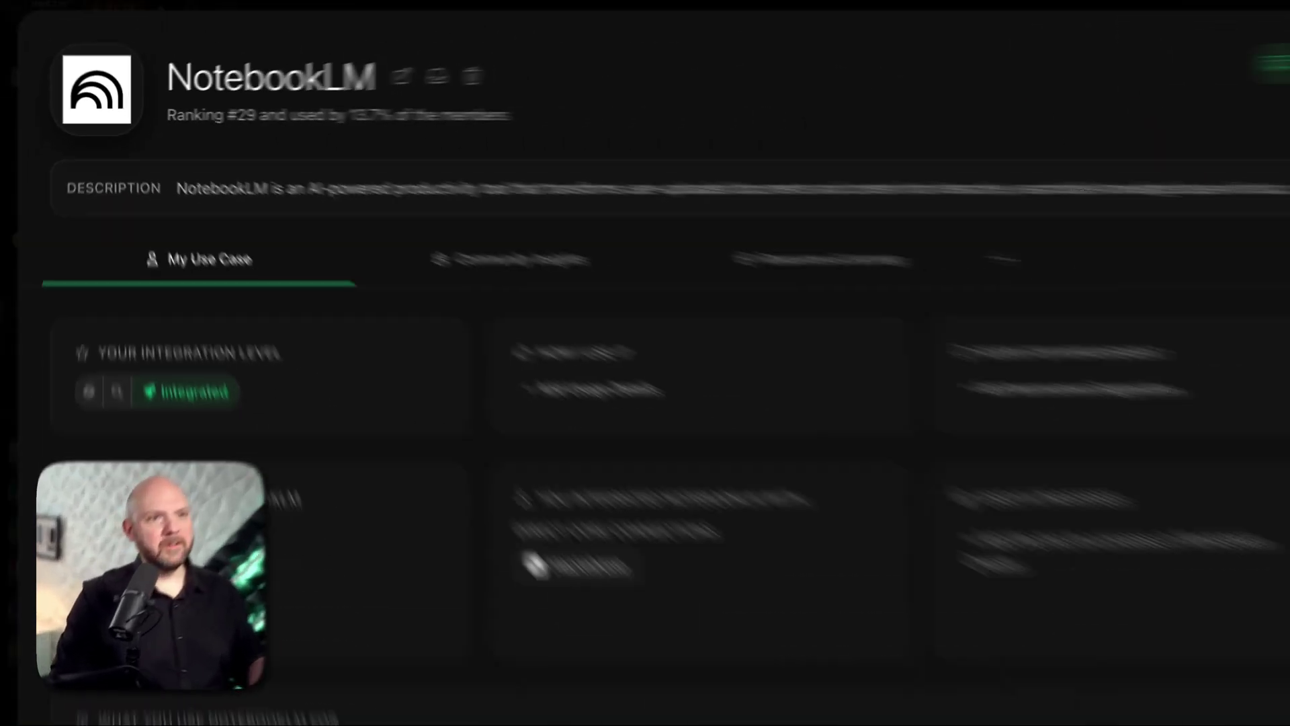
pyautogui.press('Escape')
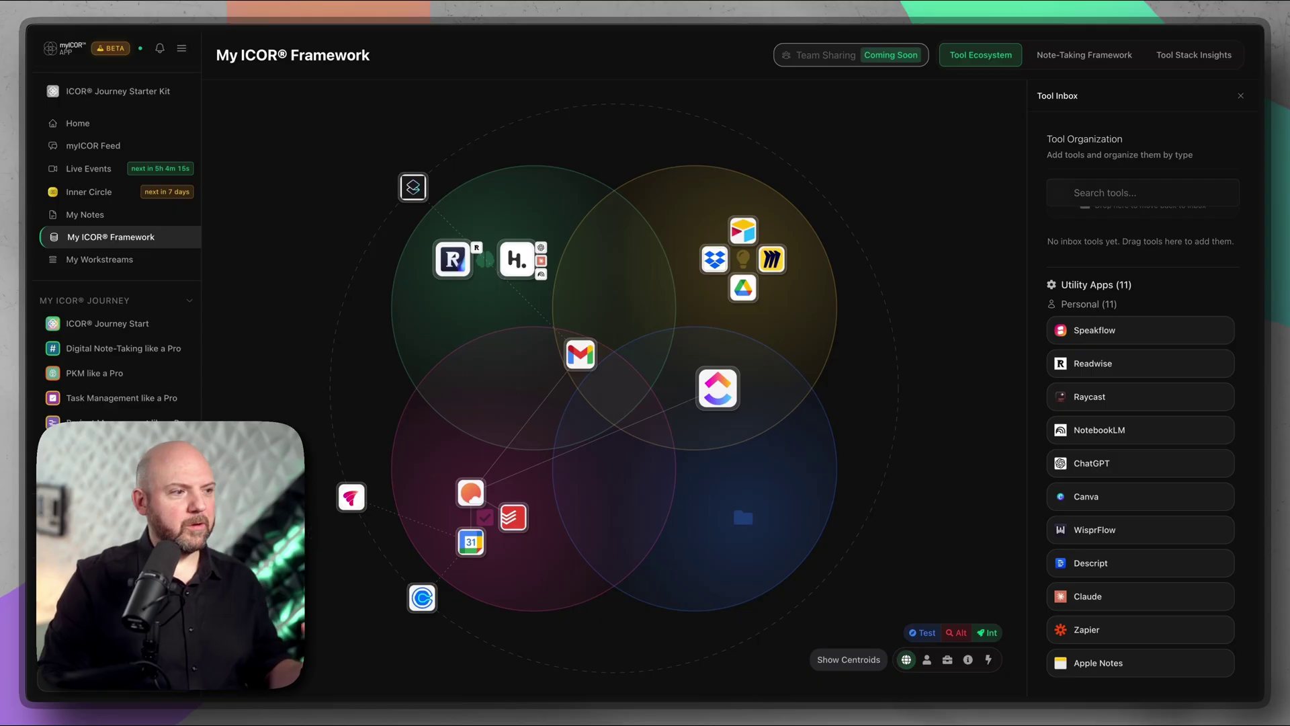
pyautogui.scroll(-1, 118, 269)
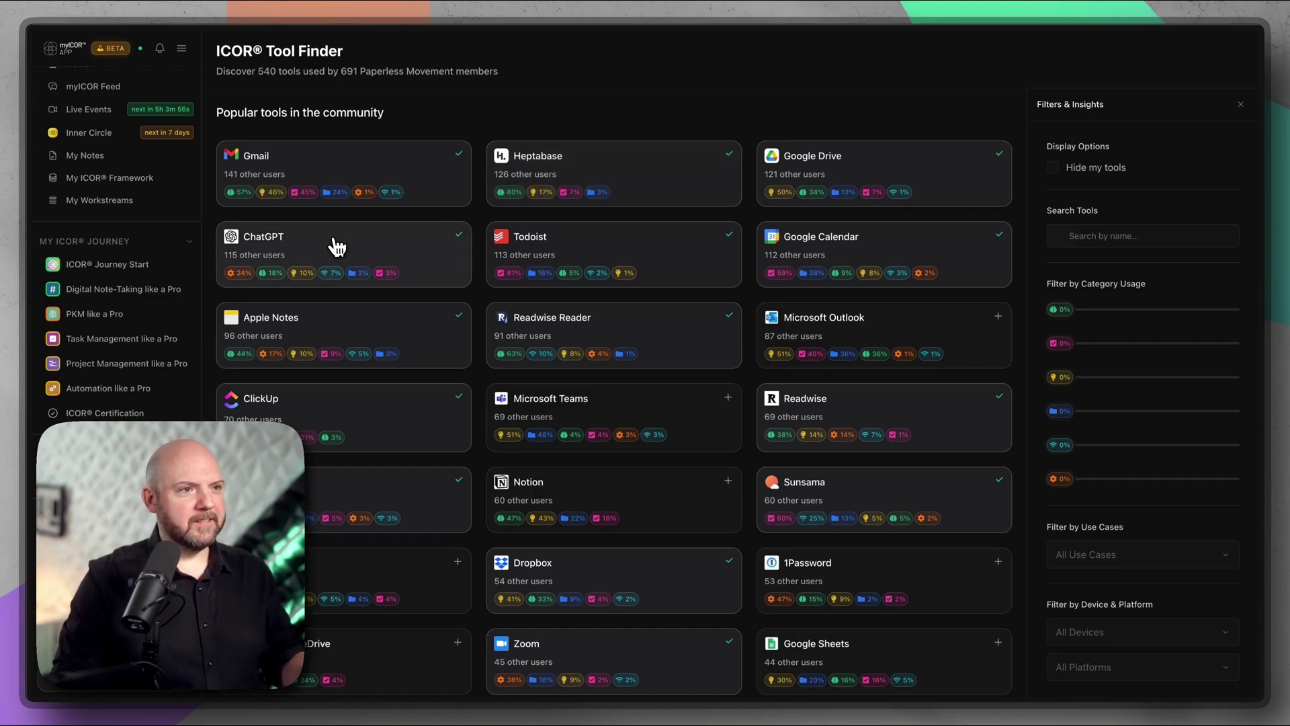
# - Filter the Tool Finder by 'note' and inspect NotebookLM's category usage tags
pyautogui.scroll(-1, 710, 454)
pyautogui.scroll(2, 710, 454)
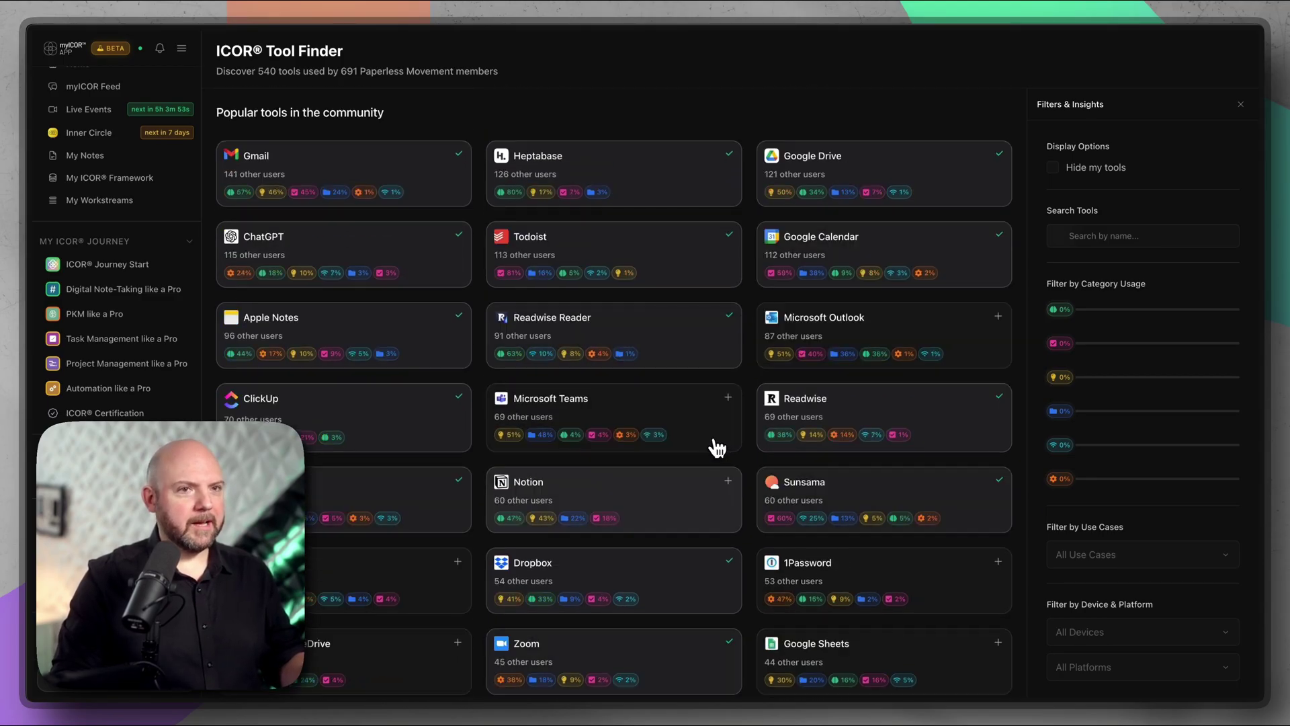
pyautogui.click(1095, 235)
pyautogui.write('note')
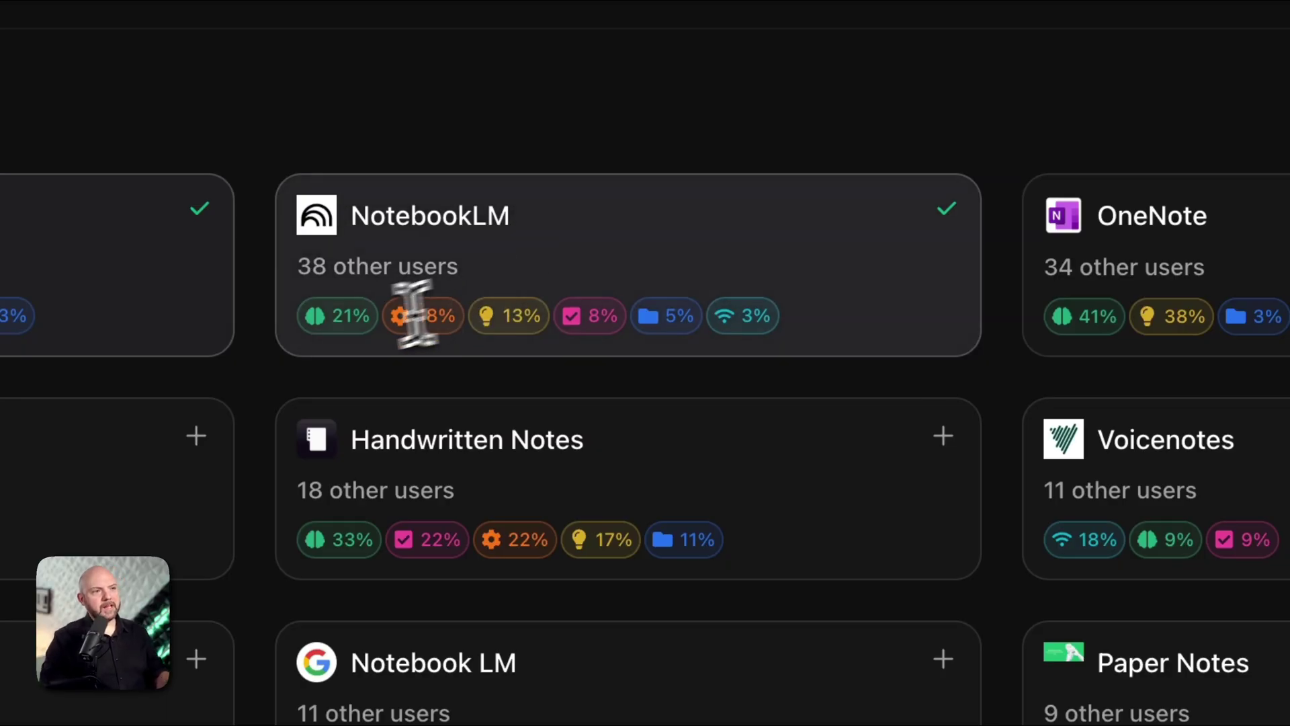
pyautogui.moveTo(325, 315)
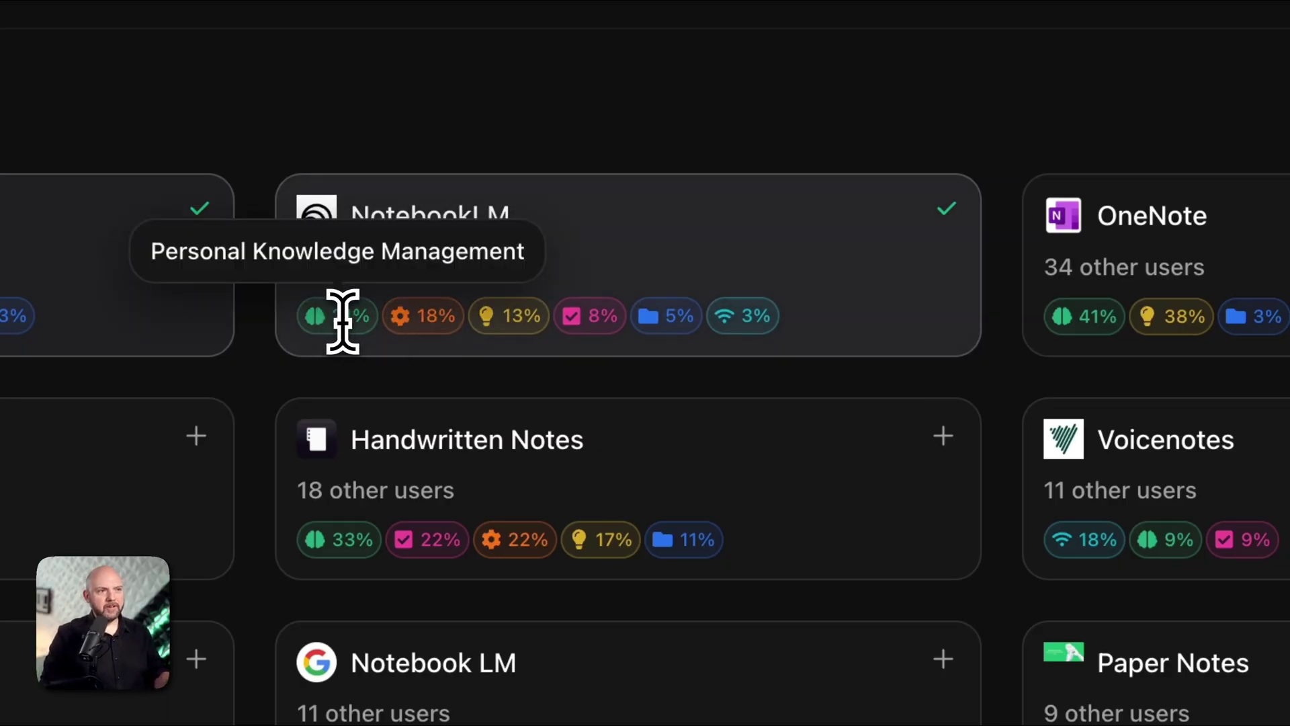
pyautogui.moveTo(582, 316)
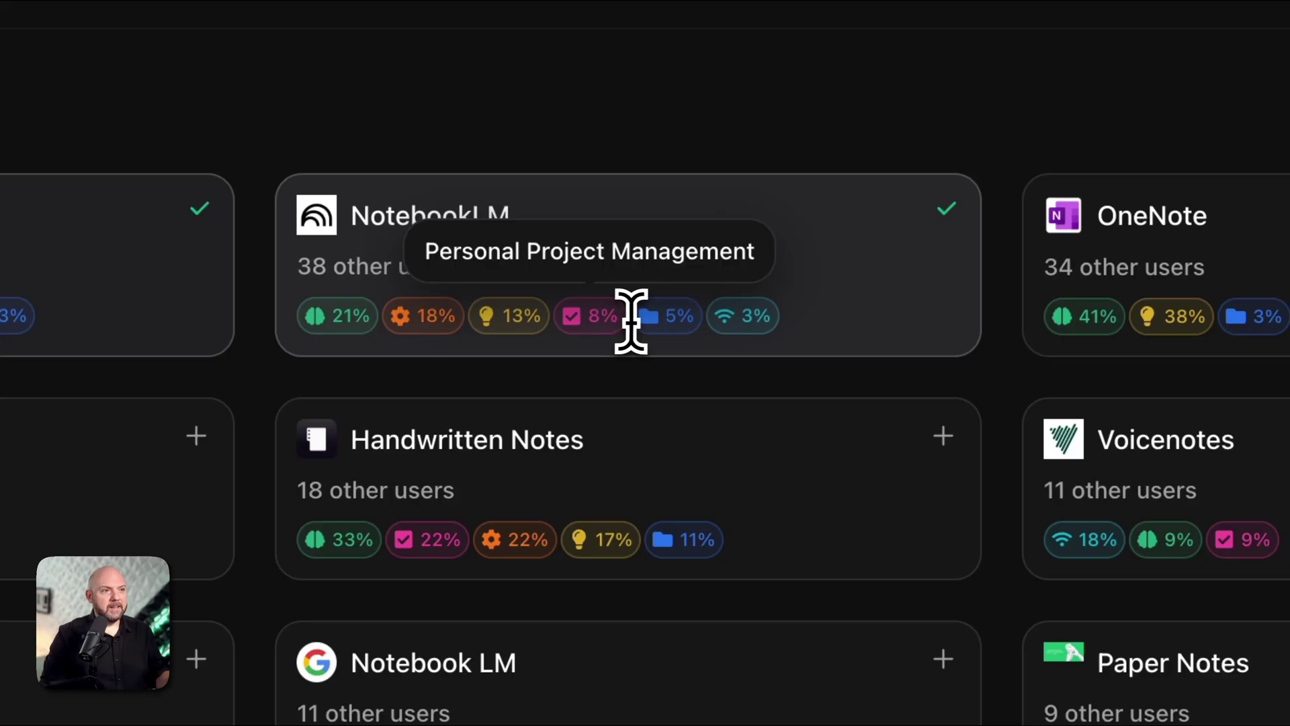
pyautogui.moveTo(671, 313)
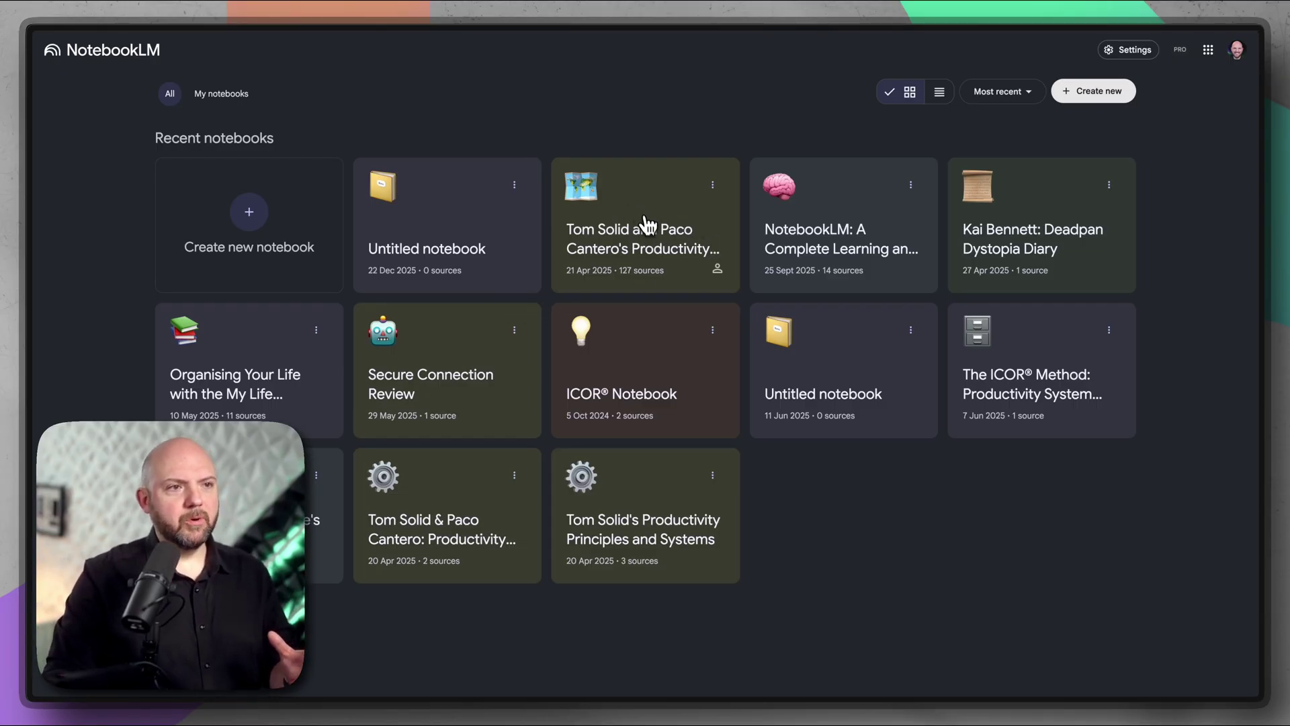
# - Open the Productivity Knowledge notebook and scroll through its 127 sources
pyautogui.click(636, 261)
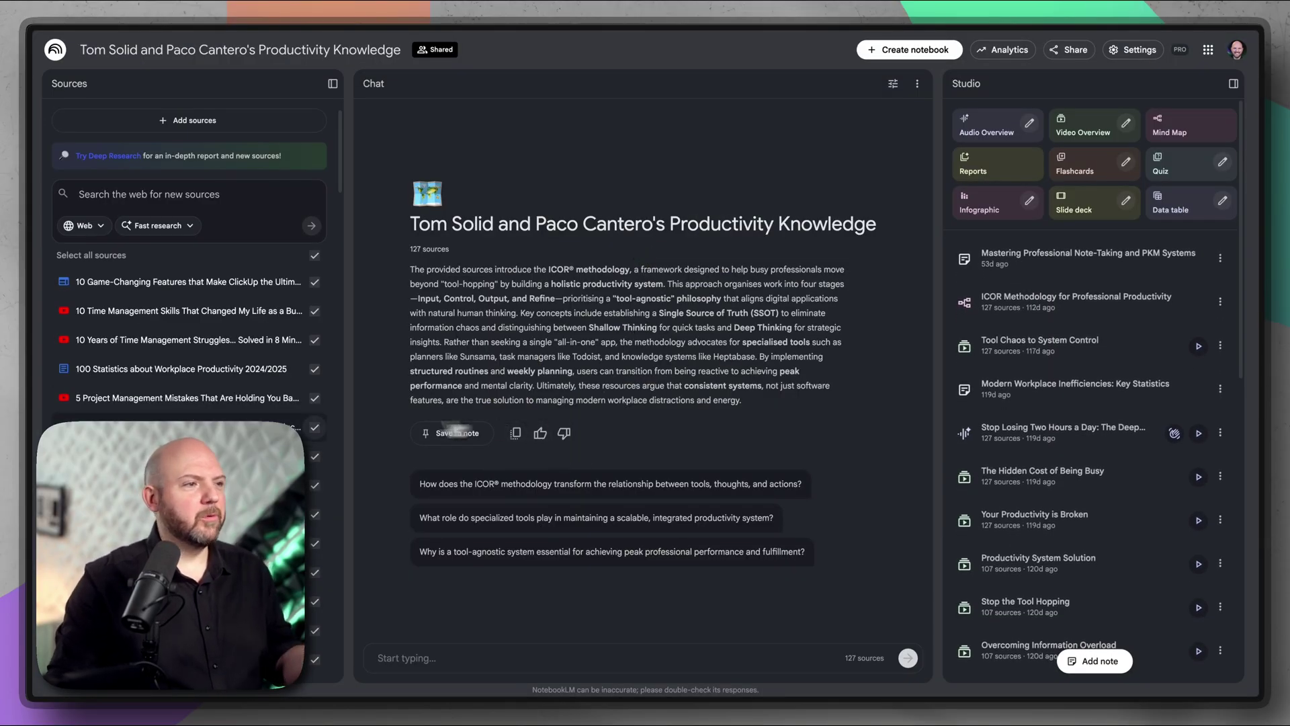
pyautogui.scroll(-3, 182, 172)
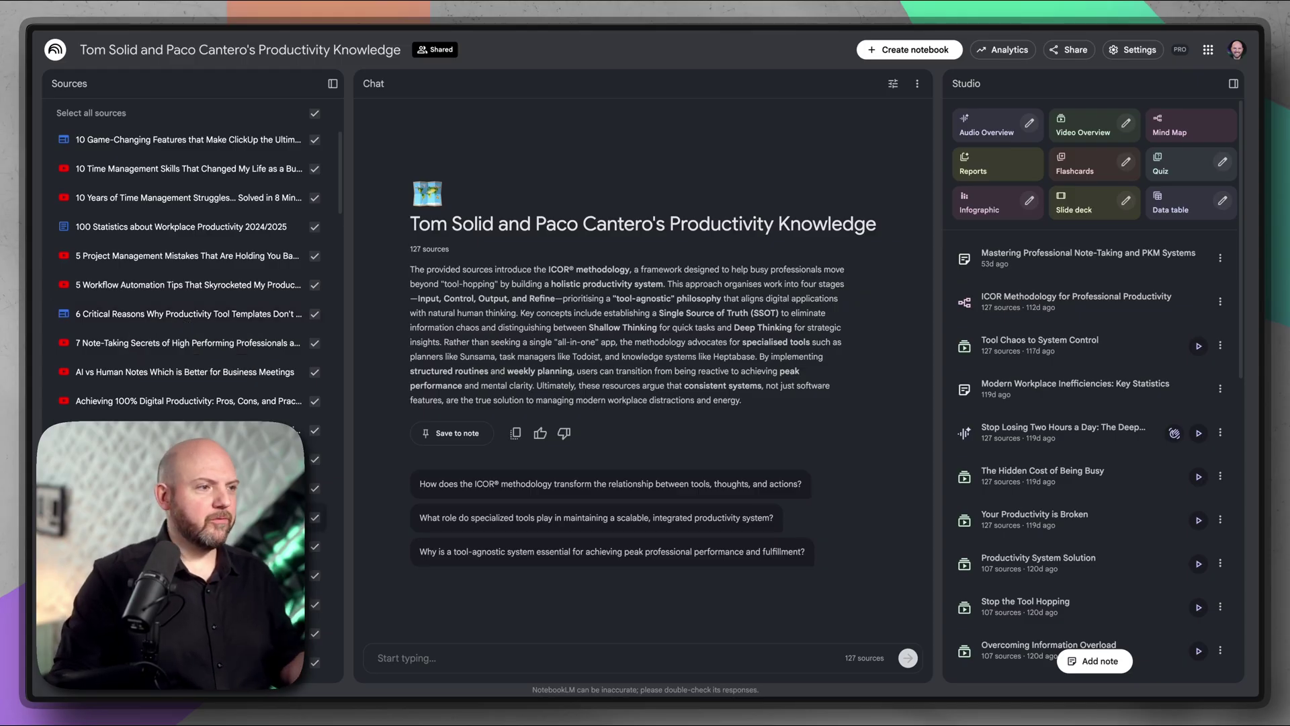
pyautogui.scroll(-10, 236, 339)
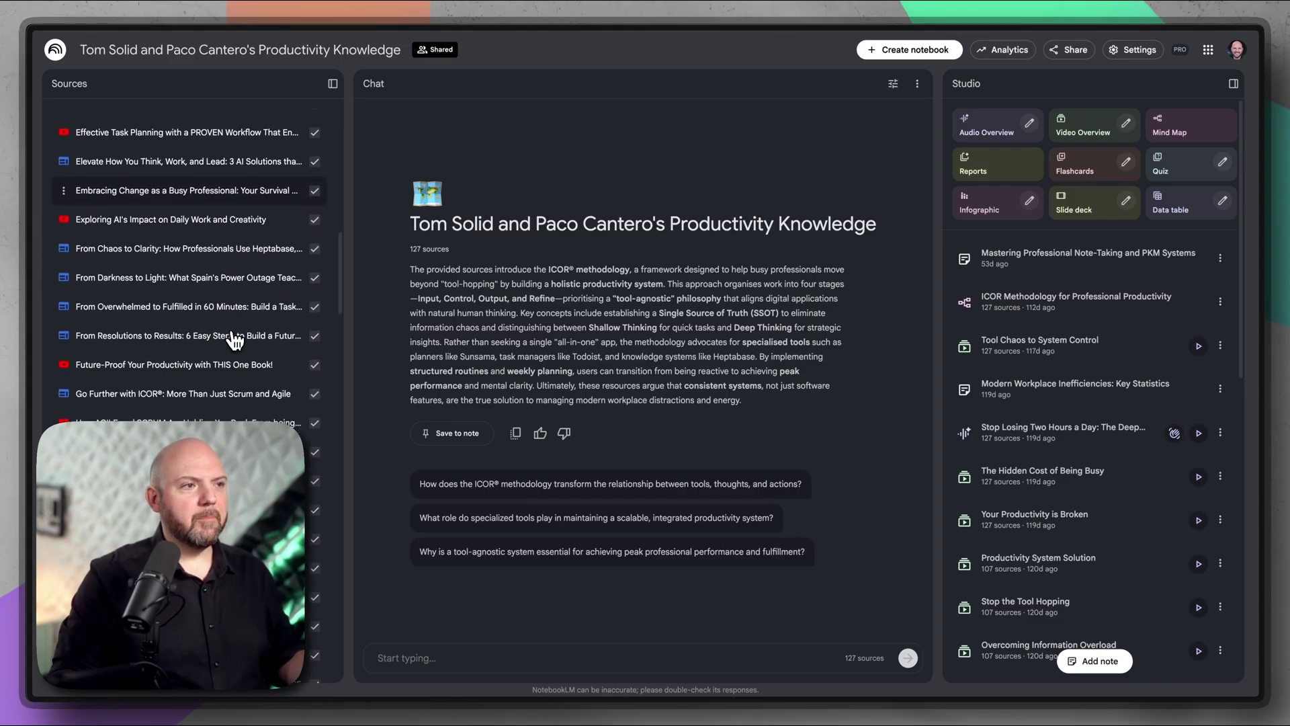
pyautogui.scroll(-12, 235, 339)
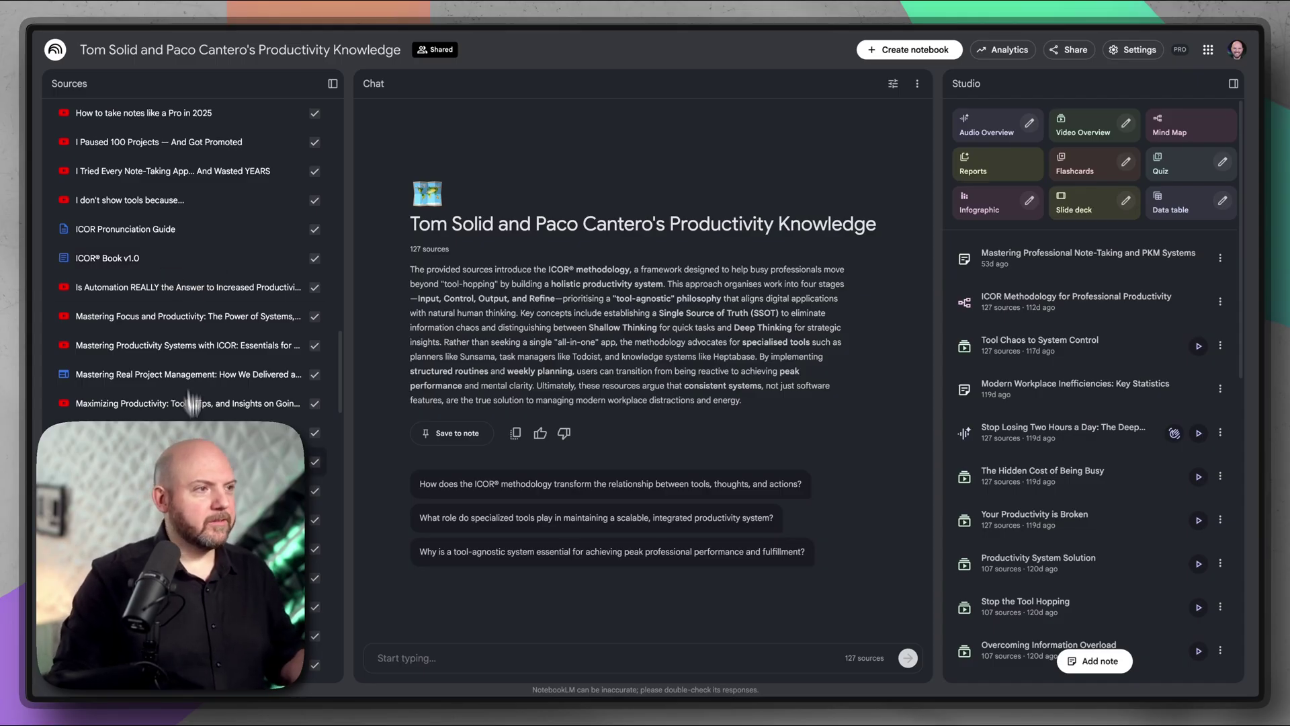
pyautogui.scroll(-15, 183, 269)
pyautogui.scroll(-20, 188, 272)
pyautogui.scroll(20, 188, 221)
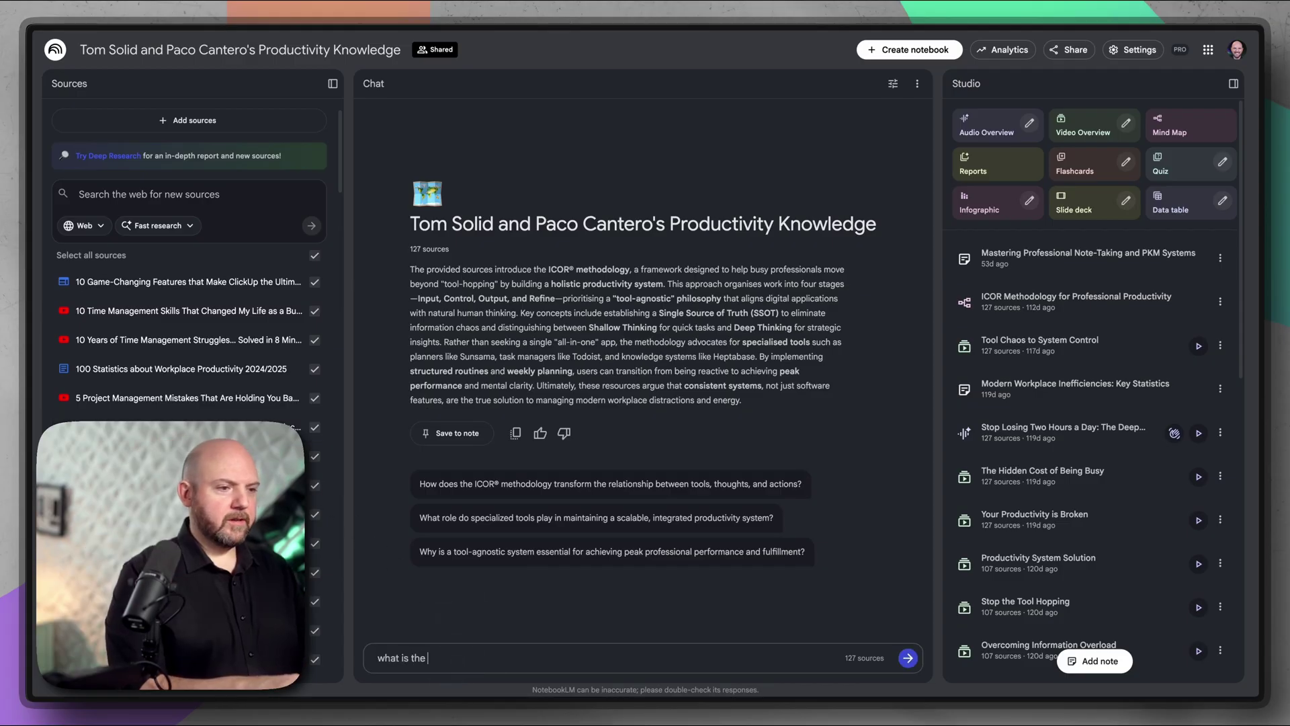
pyautogui.press('BackSpace')
pyautogui.write('ast?')
pyautogui.press('Return')
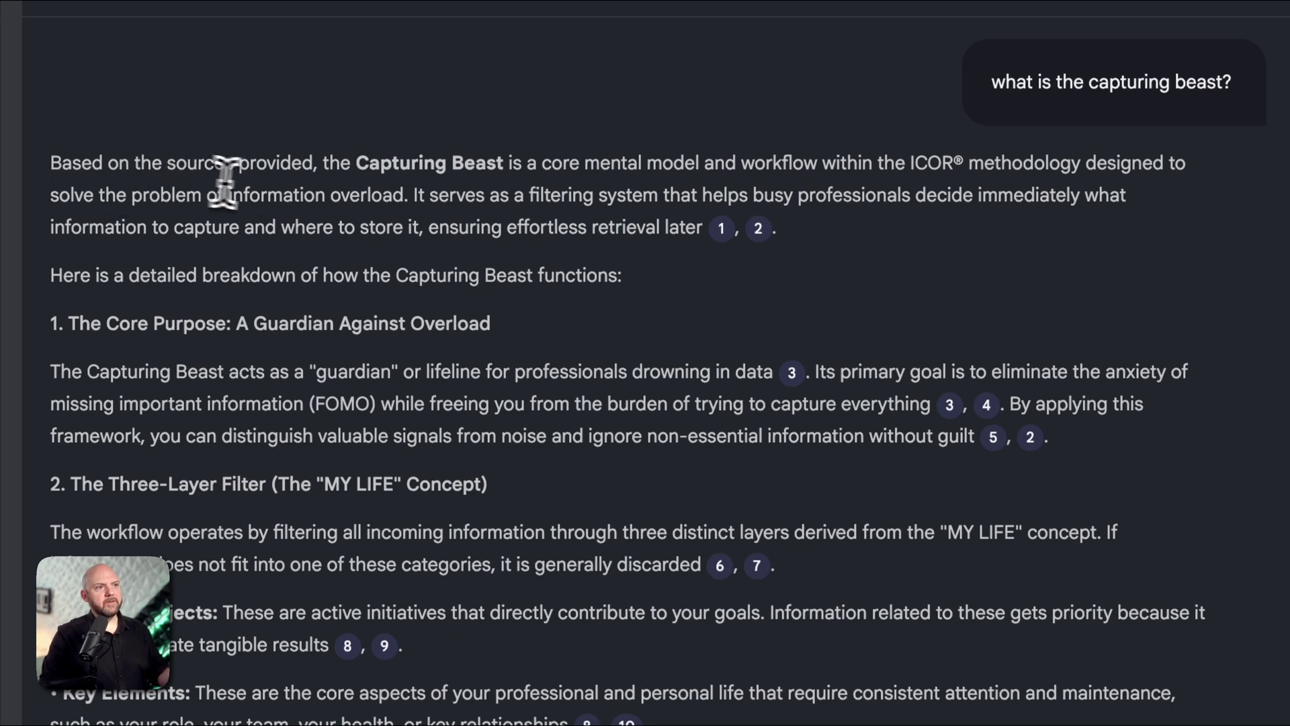
pyautogui.moveTo(400, 163); pyautogui.dragTo(837, 153)
pyautogui.moveTo(936, 154); pyautogui.dragTo(1036, 150)
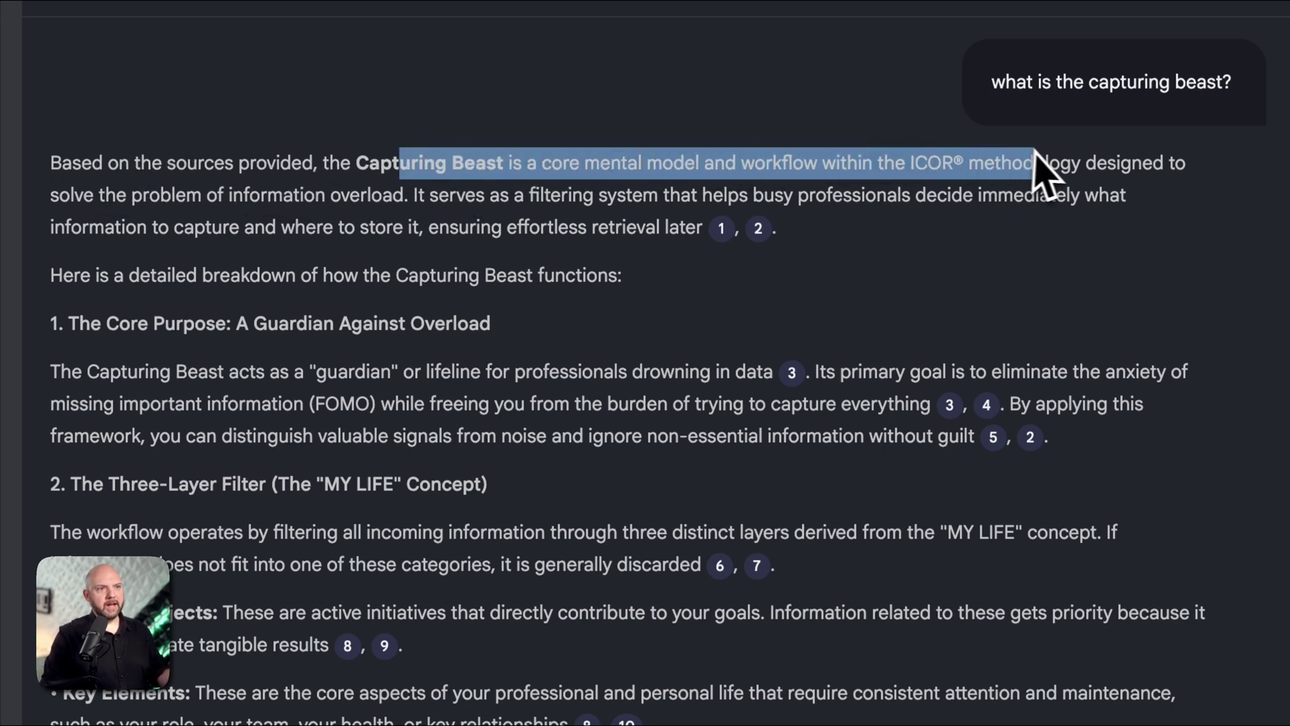
pyautogui.click(1080, 481)
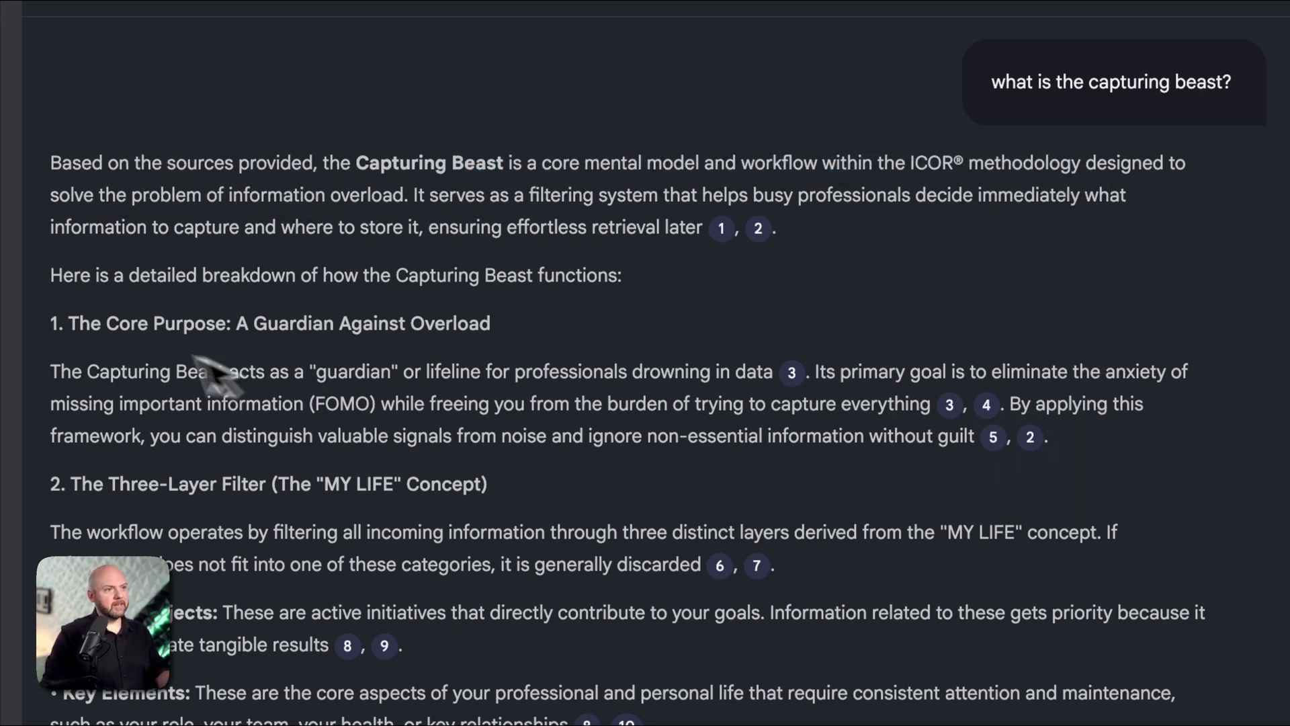
pyautogui.scroll(-5, 202, 369)
pyautogui.scroll(5, 139, 381)
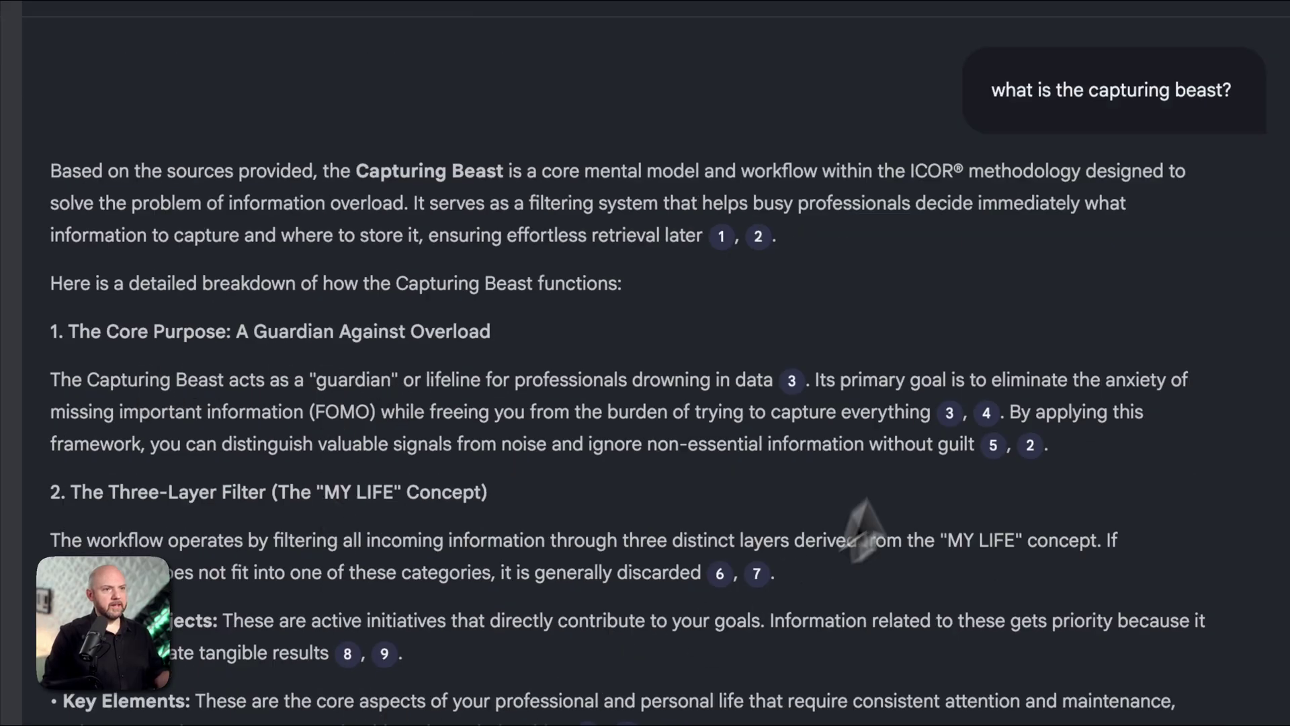
pyautogui.click(791, 380)
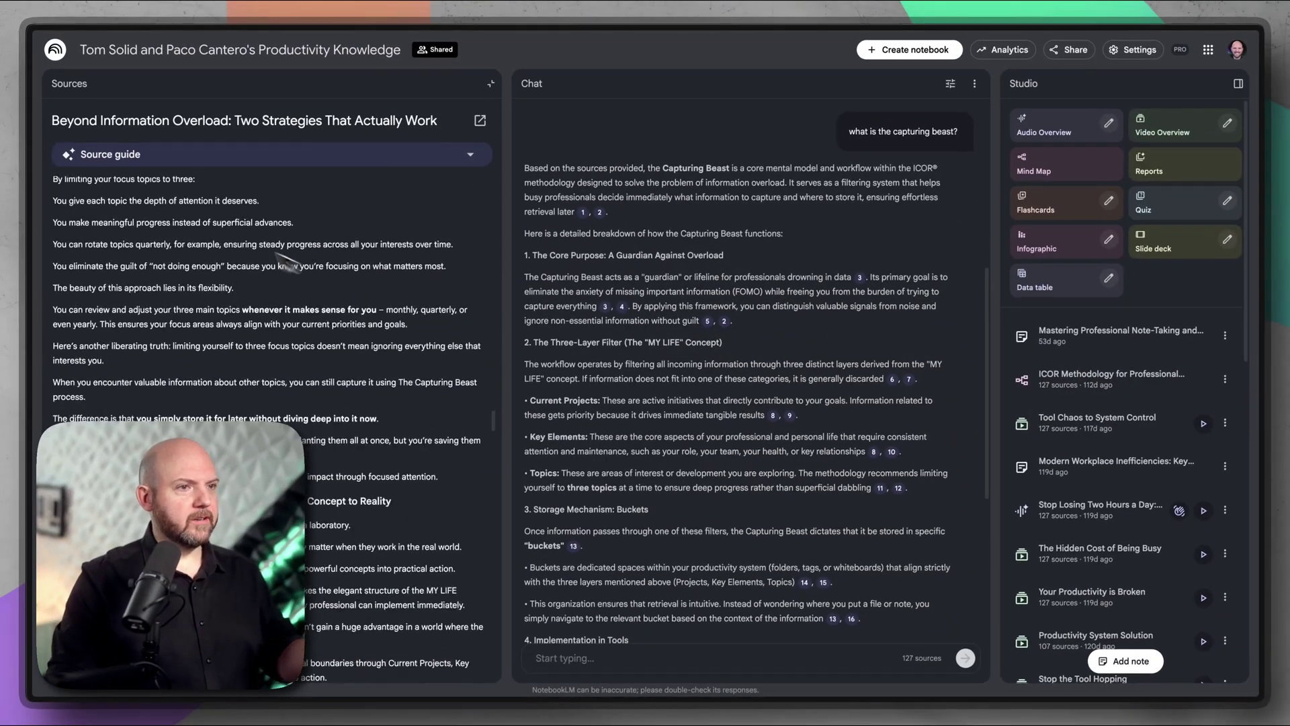
pyautogui.moveTo(724, 324)
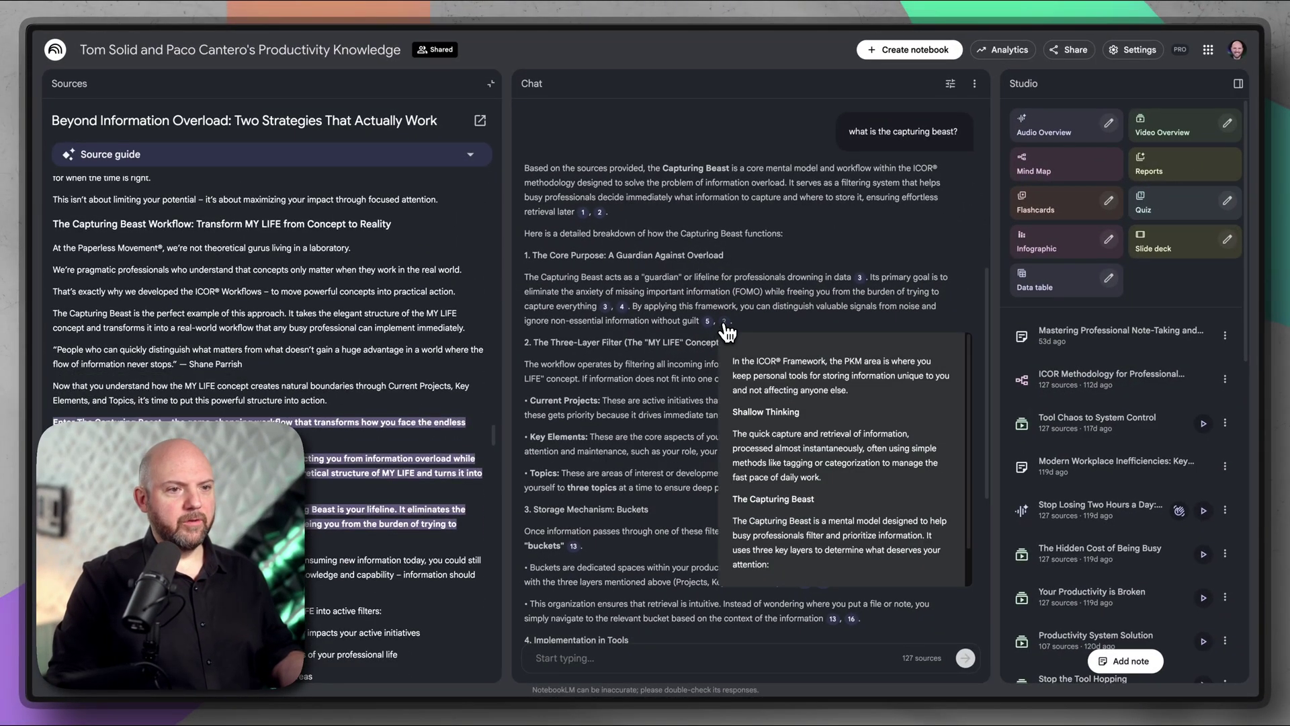
pyautogui.click(724, 321)
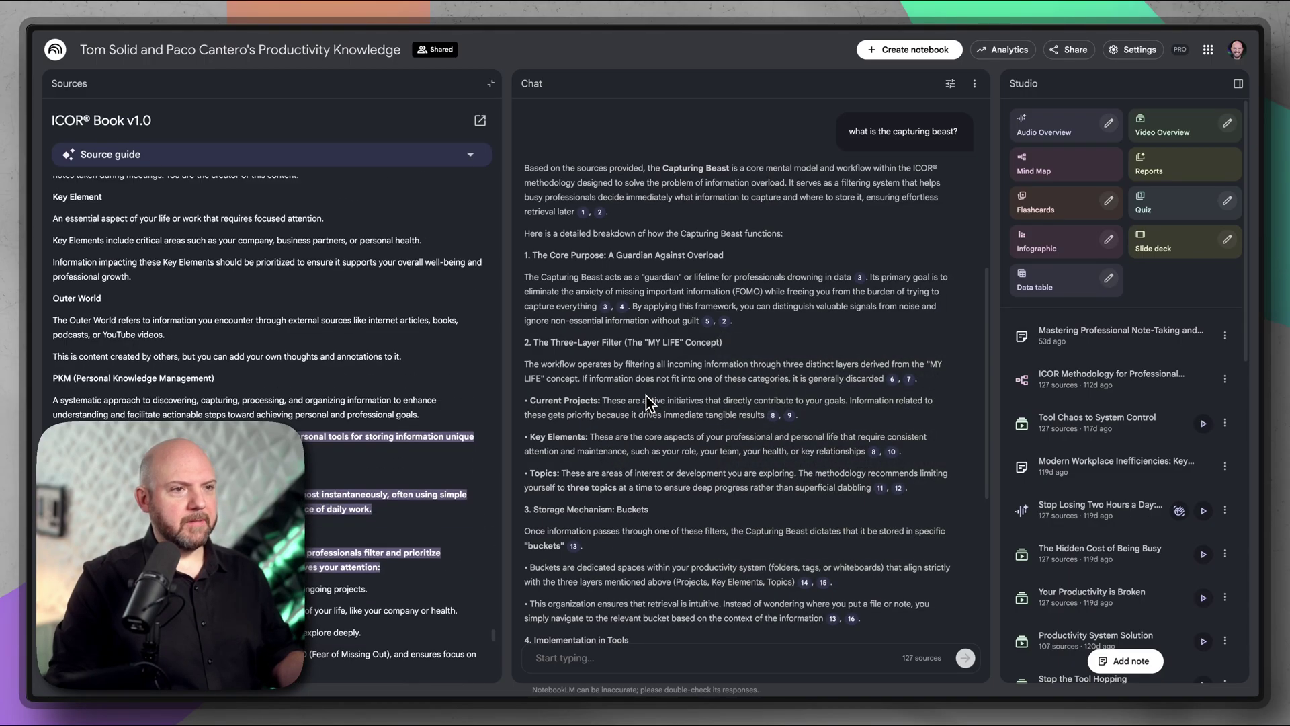
pyautogui.scroll(-5, 647, 402)
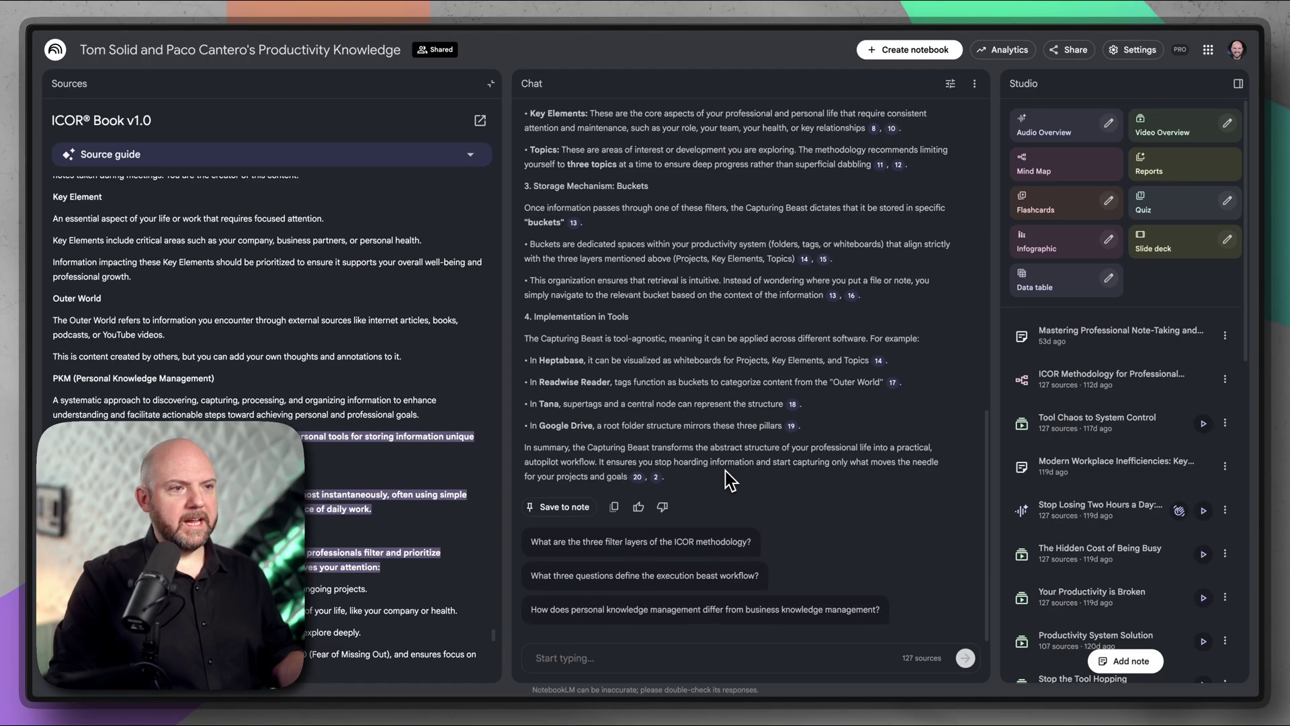
pyautogui.scroll(2, 729, 478)
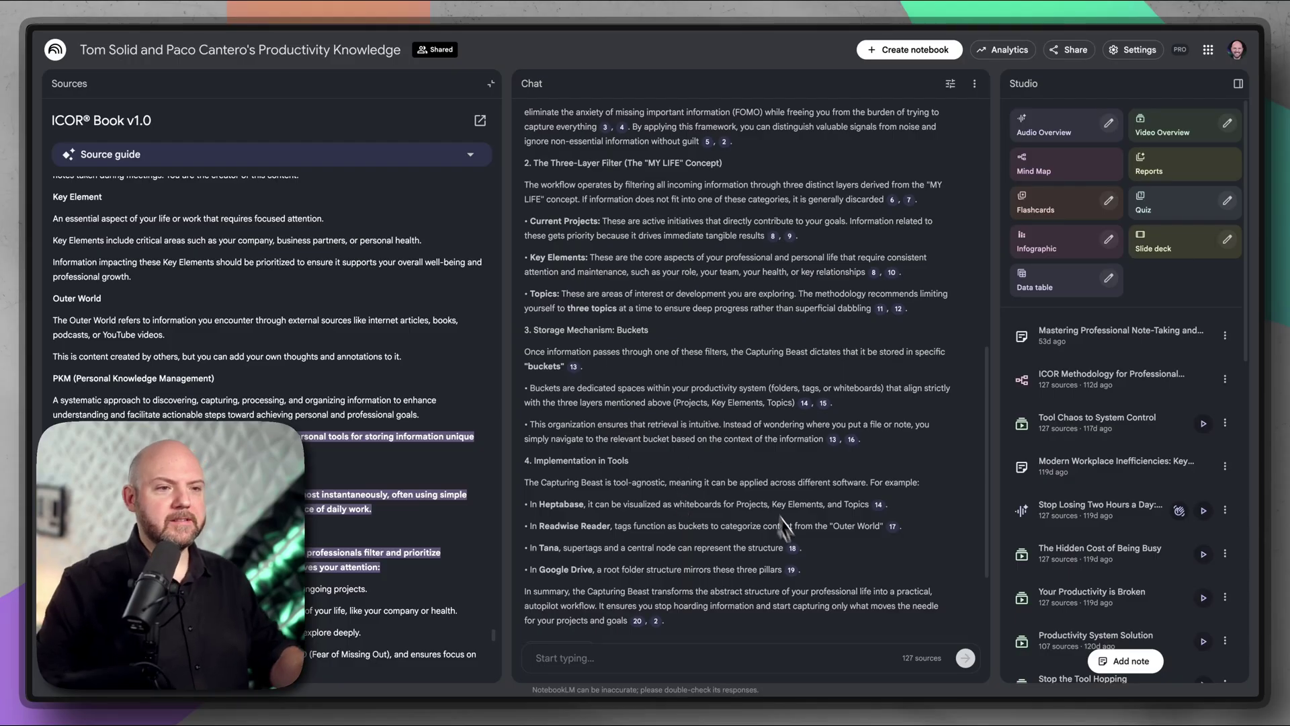
pyautogui.scroll(15, 791, 535)
# - Return to all sources, reopen the Productivity Knowledge notebook from NotebookLM home, then go to myICOR
pyautogui.click(491, 83)
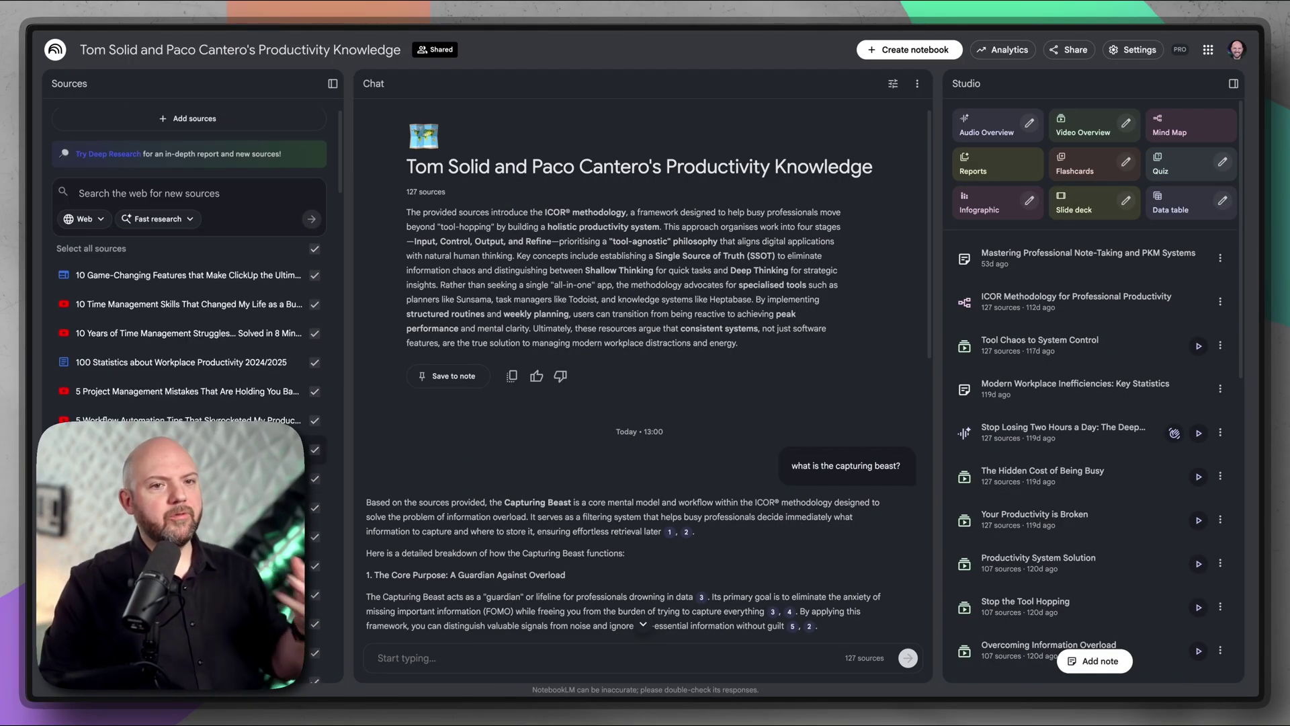
pyautogui.click(65, 56)
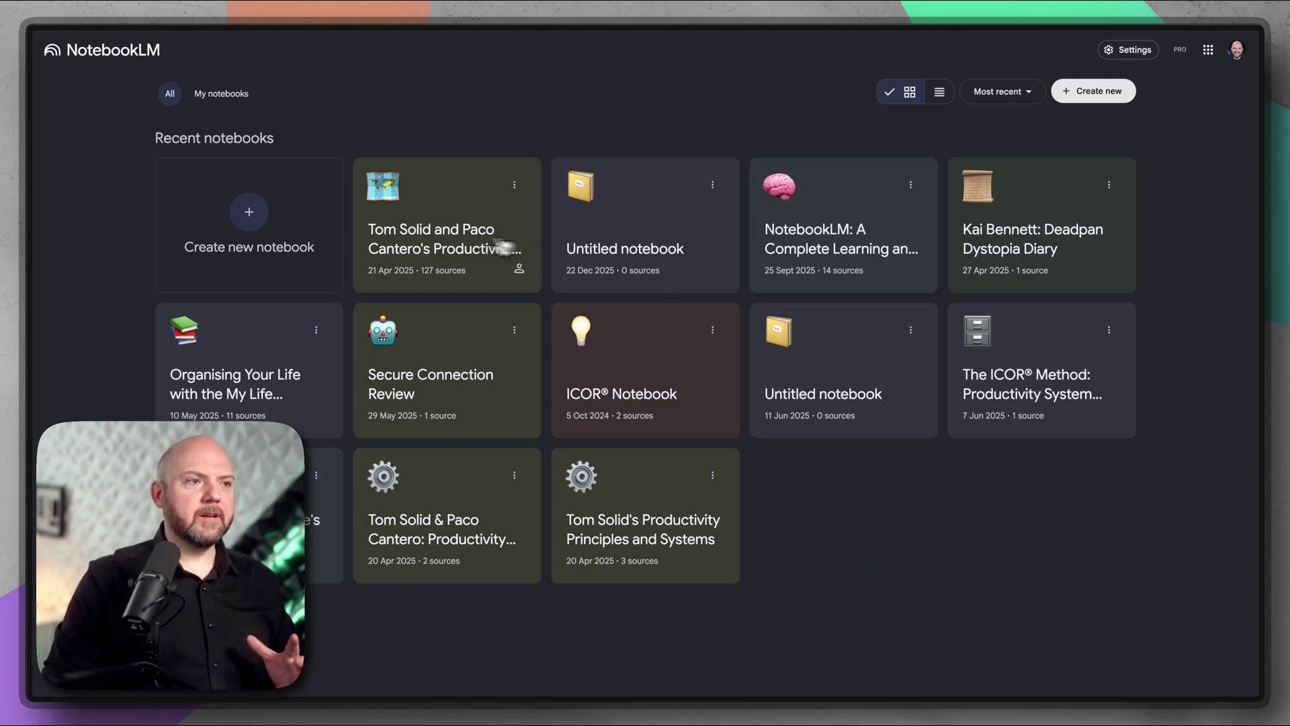
pyautogui.click(442, 245)
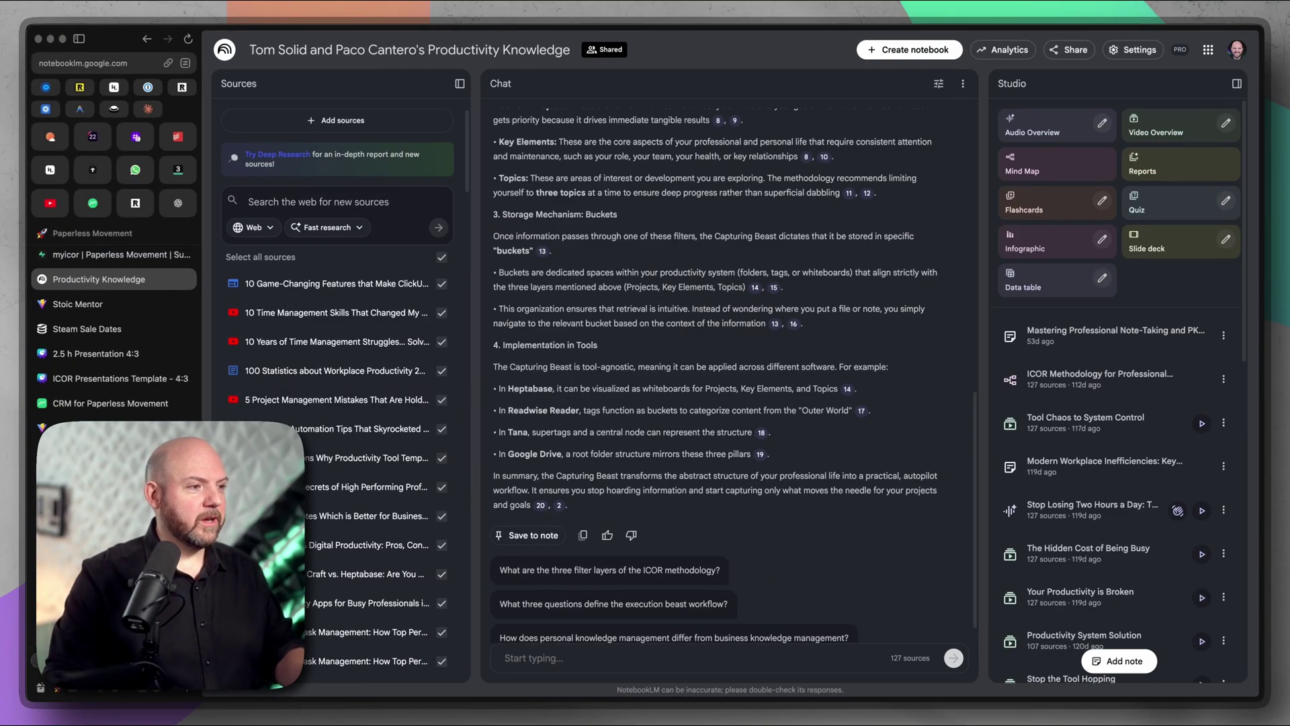
pyautogui.click(185, 62)
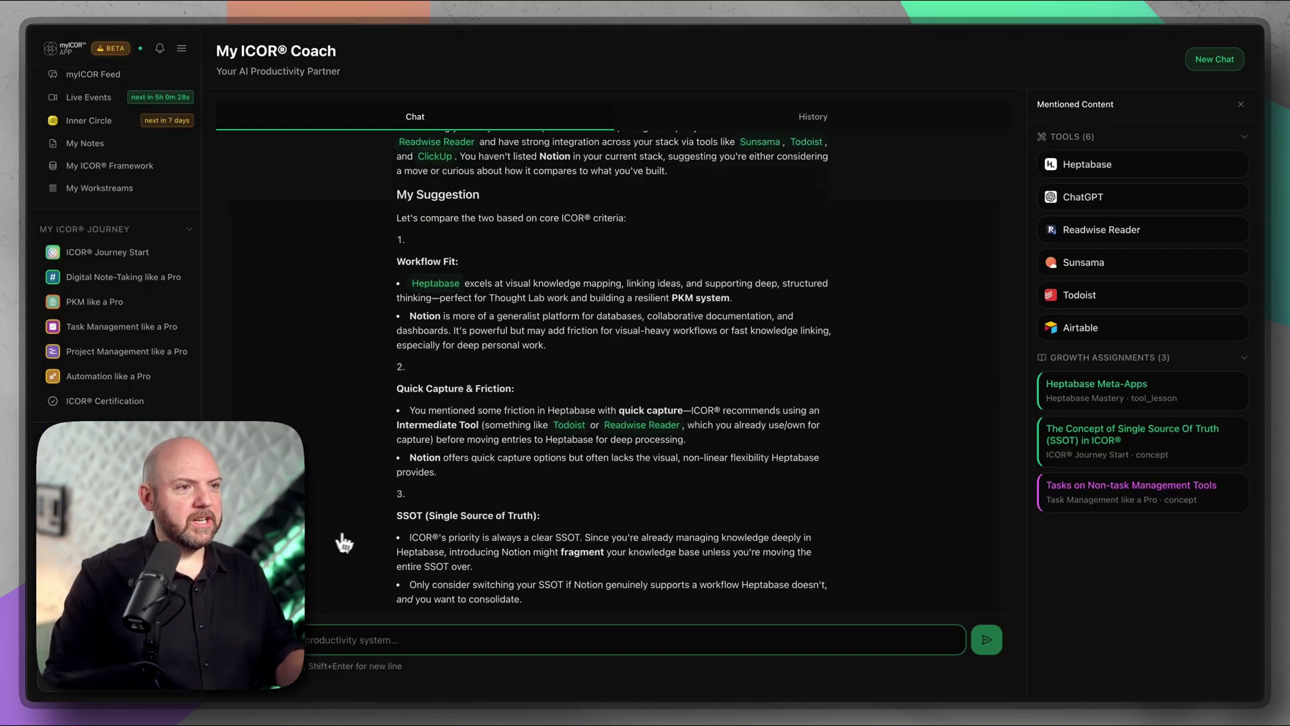
pyautogui.scroll(2, 568, 518)
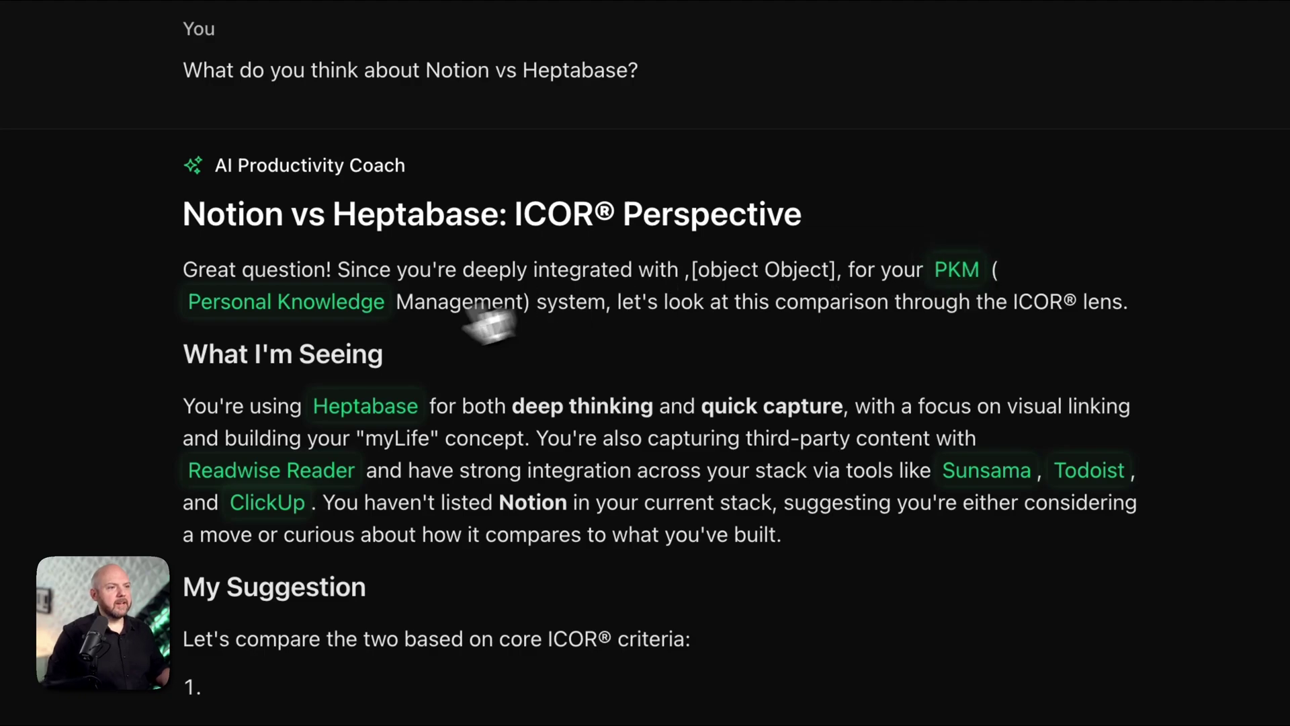
pyautogui.click(967, 272)
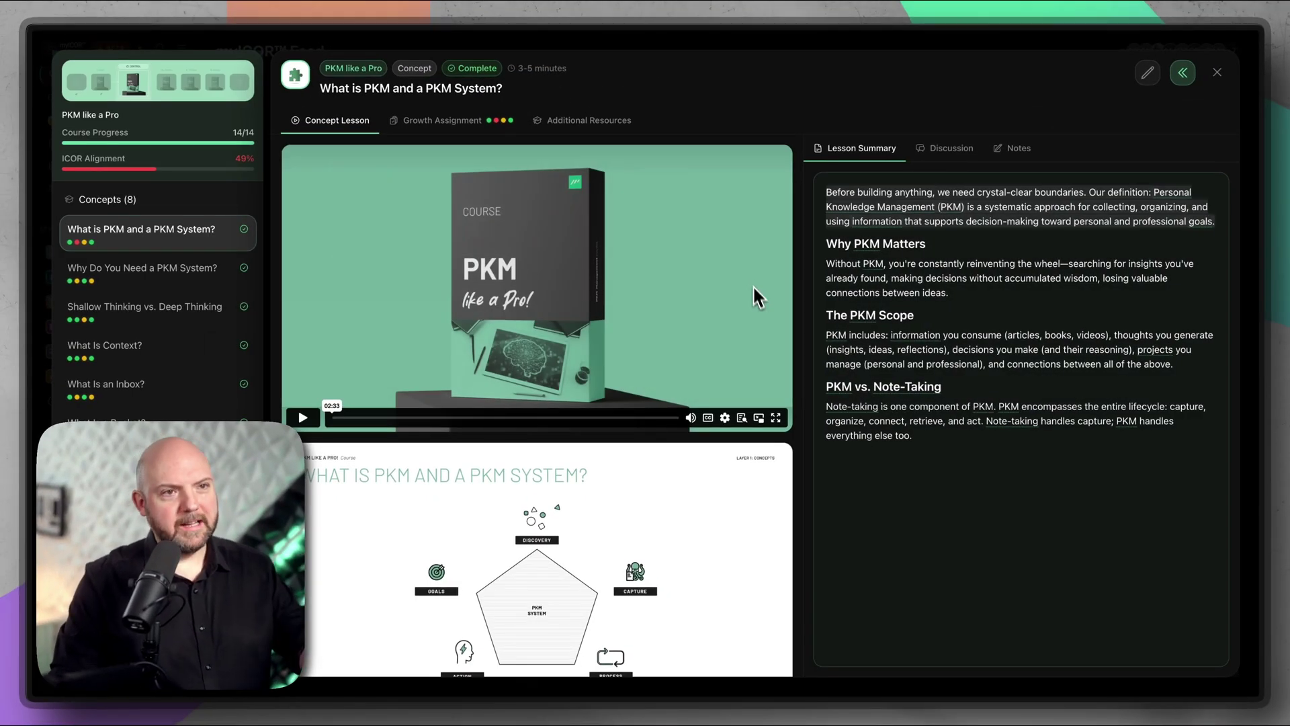
pyautogui.moveTo(879, 248)
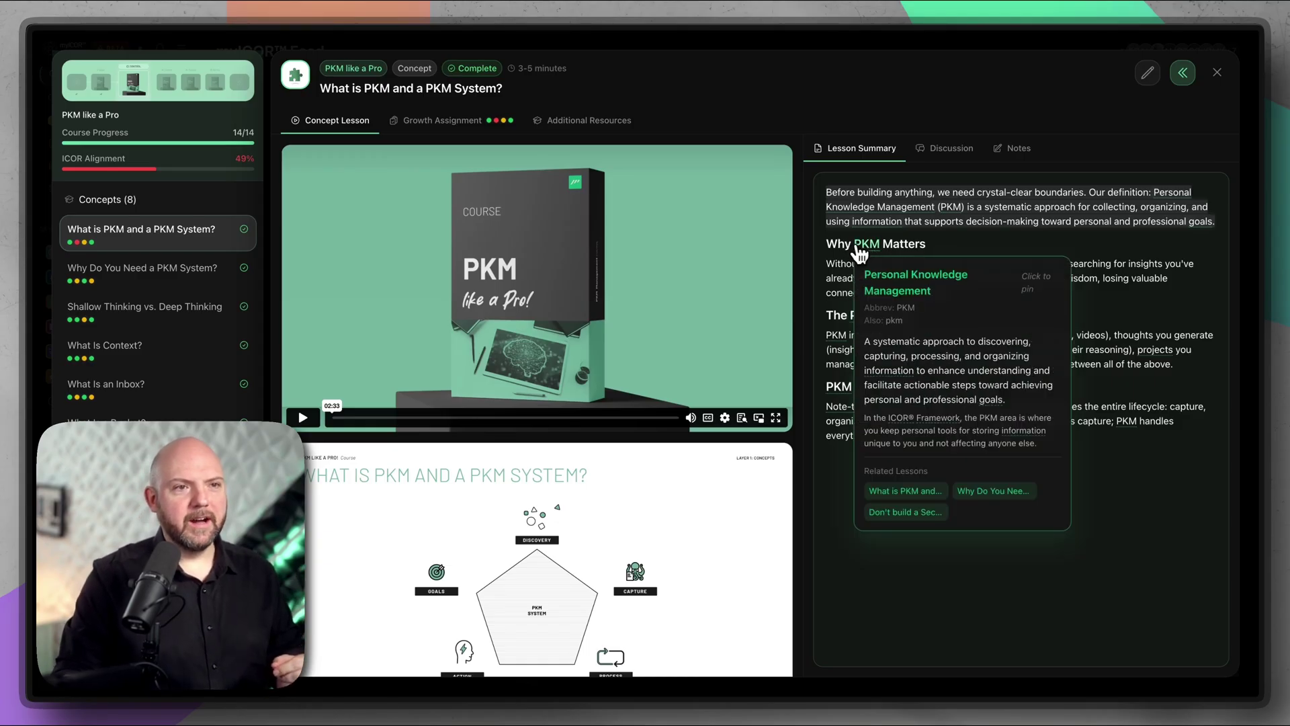
pyautogui.click(856, 254)
pyautogui.moveTo(605, 290); pyautogui.dragTo(423, 290)
pyautogui.moveTo(460, 457)
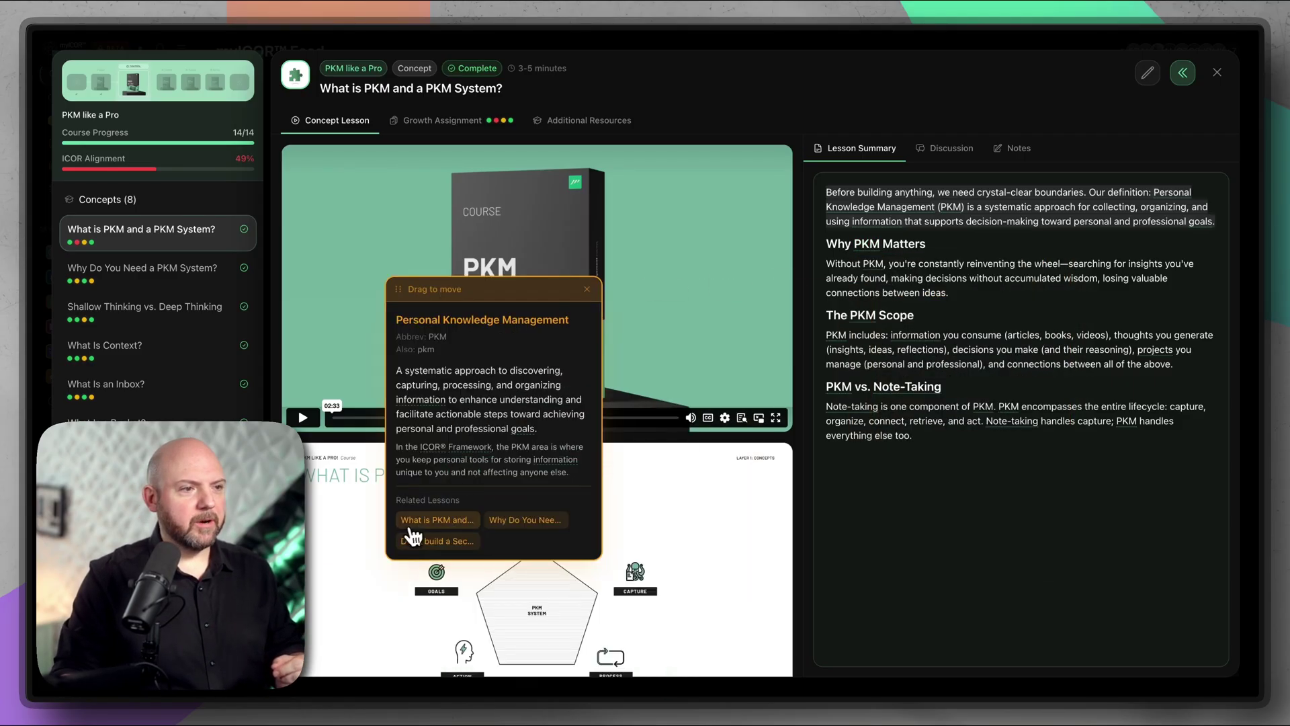
pyautogui.click(442, 521)
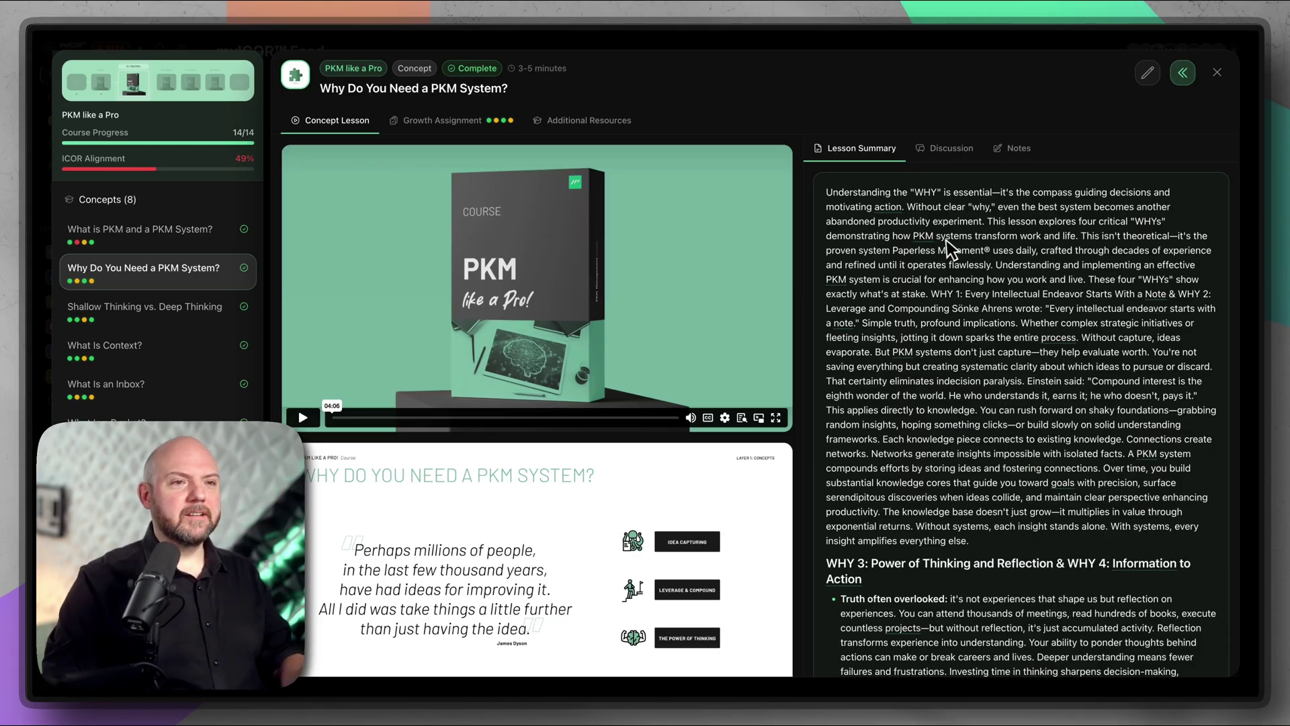
pyautogui.click(1218, 72)
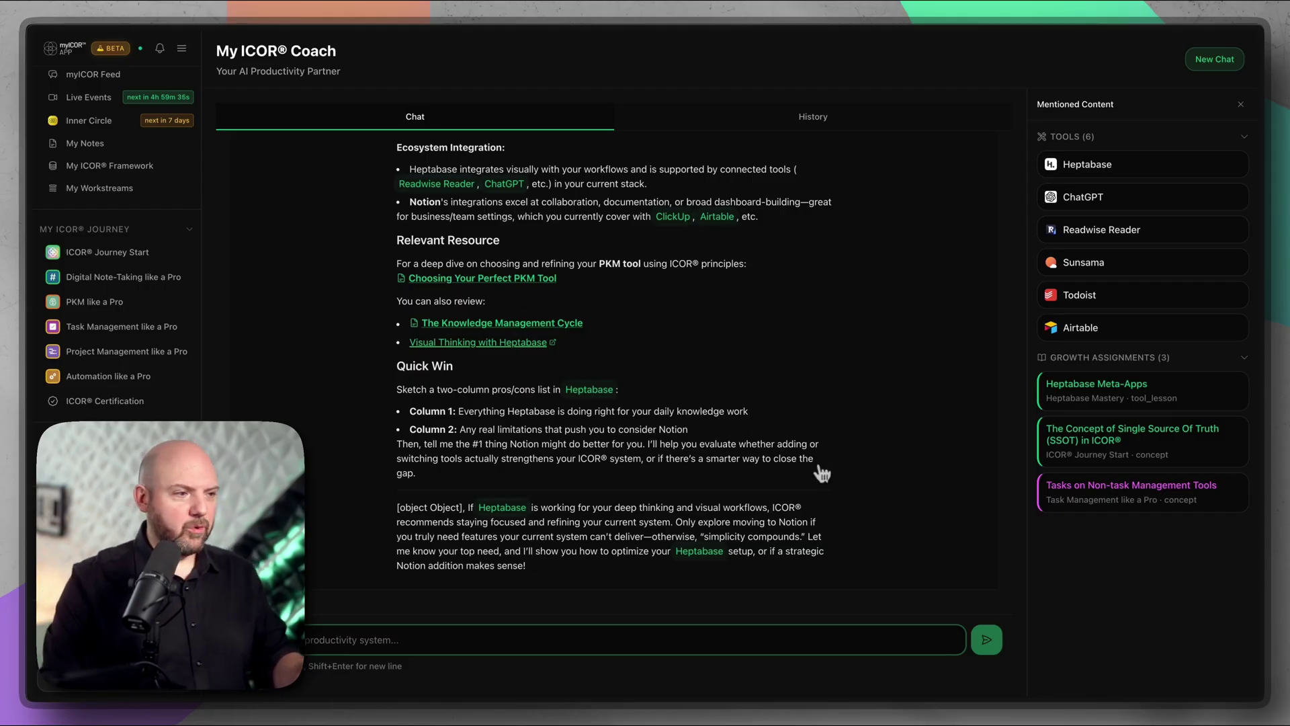
# - Switch to the NotebookLM window showing the Productivity Knowledge notebook's Capturing Beast answer
pyautogui.hotkey('ctrl', 'Tab')
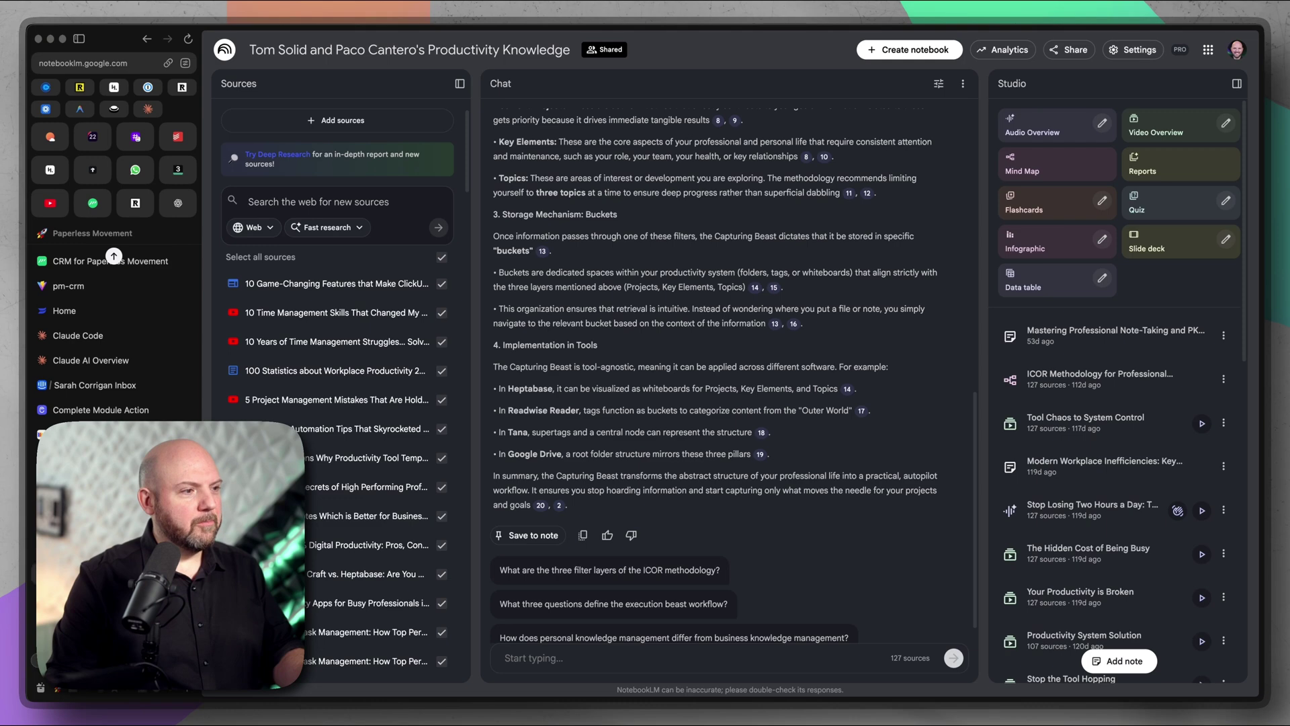
pyautogui.scroll(-10, 114, 256)
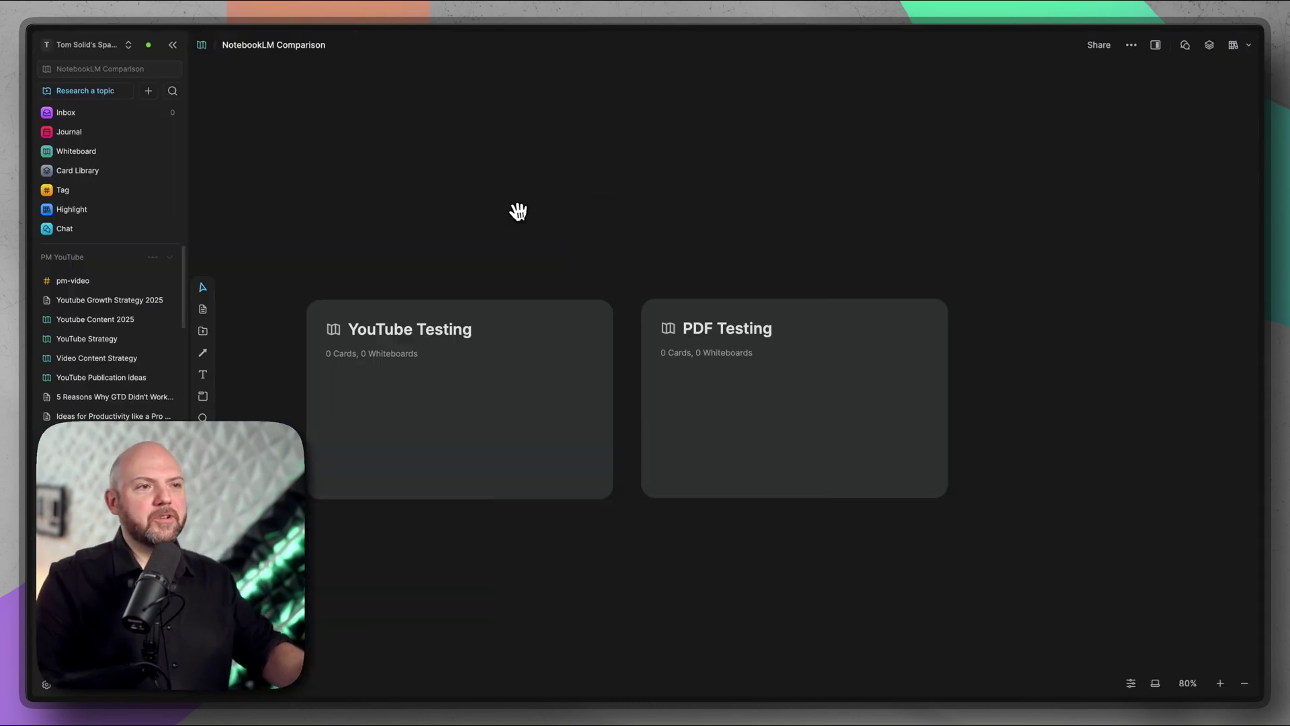
# - Recentre the NotebookLM Comparison board's cards, then show the Whiteboard overview from the sidebar
pyautogui.moveTo(517, 211); pyautogui.dragTo(645, 188)
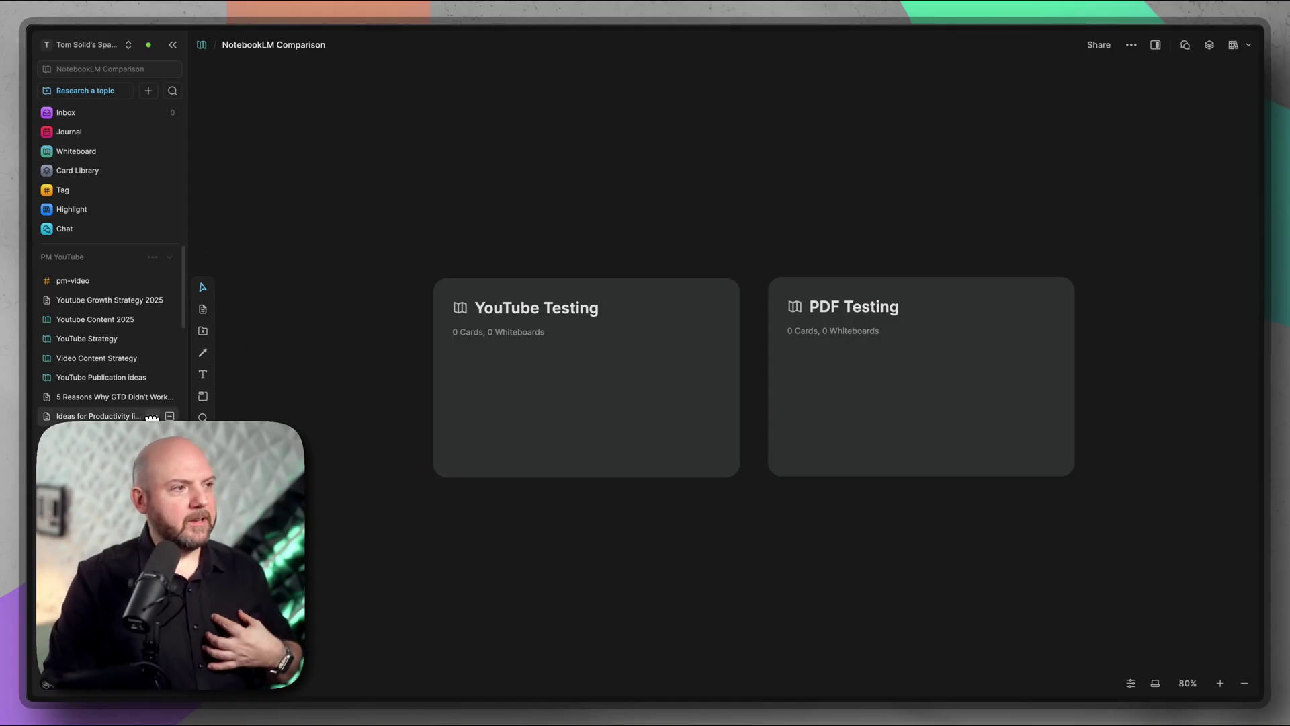
pyautogui.scroll(-3, 152, 417)
pyautogui.scroll(3, 130, 406)
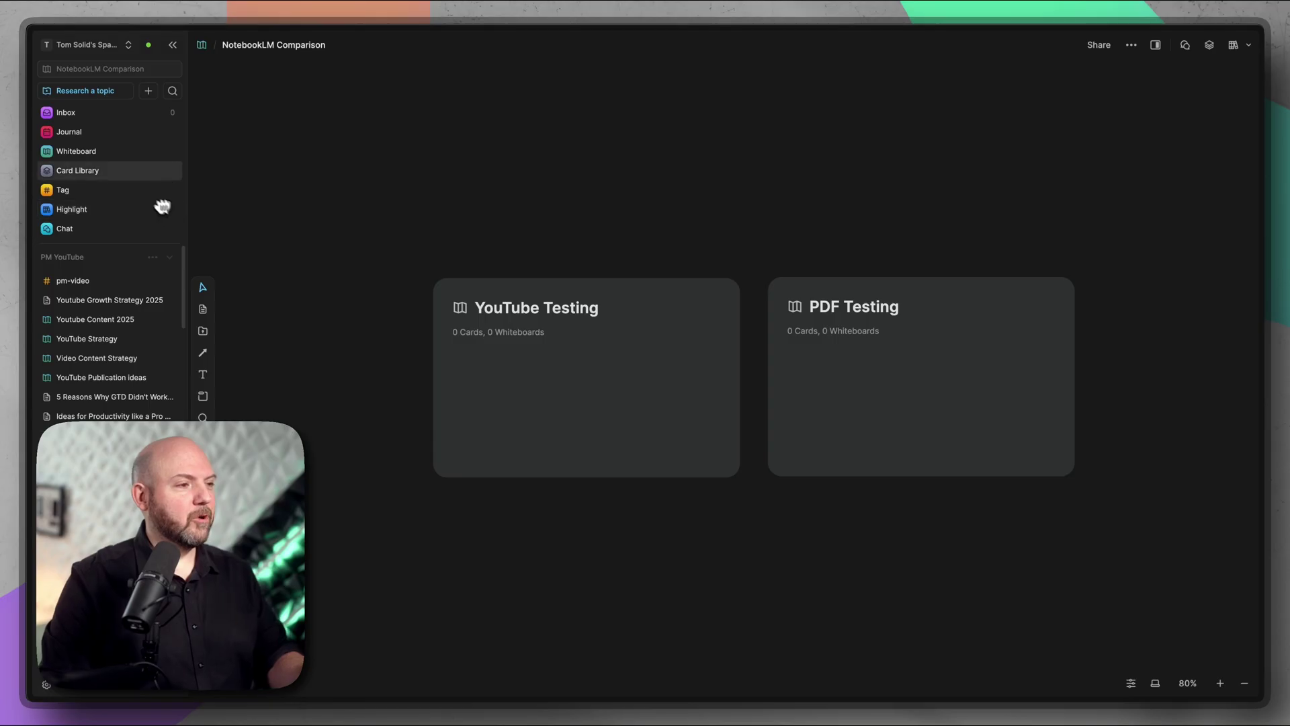
pyautogui.click(108, 153)
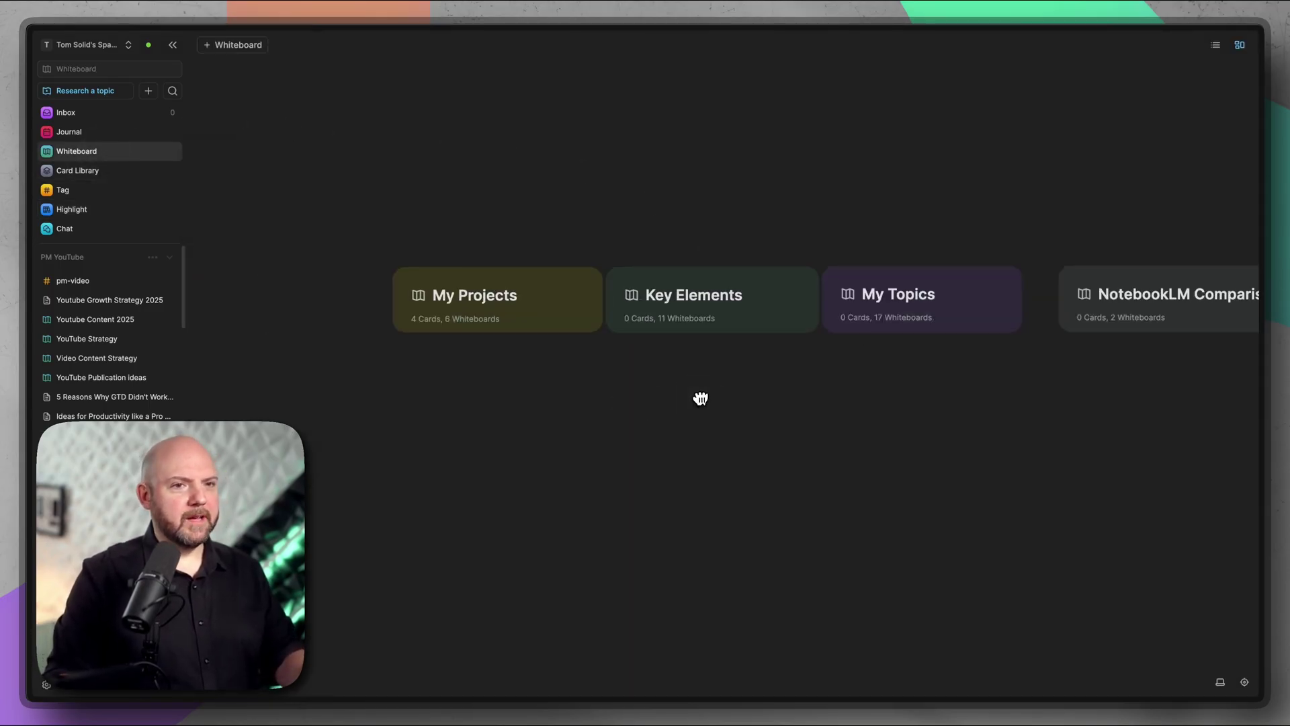
# - Reposition the NotebookLM Comparison card in the overview and open the Key Elements whiteboard
pyautogui.moveTo(1115, 289); pyautogui.dragTo(643, 463)
pyautogui.moveTo(608, 532); pyautogui.dragTo(683, 494)
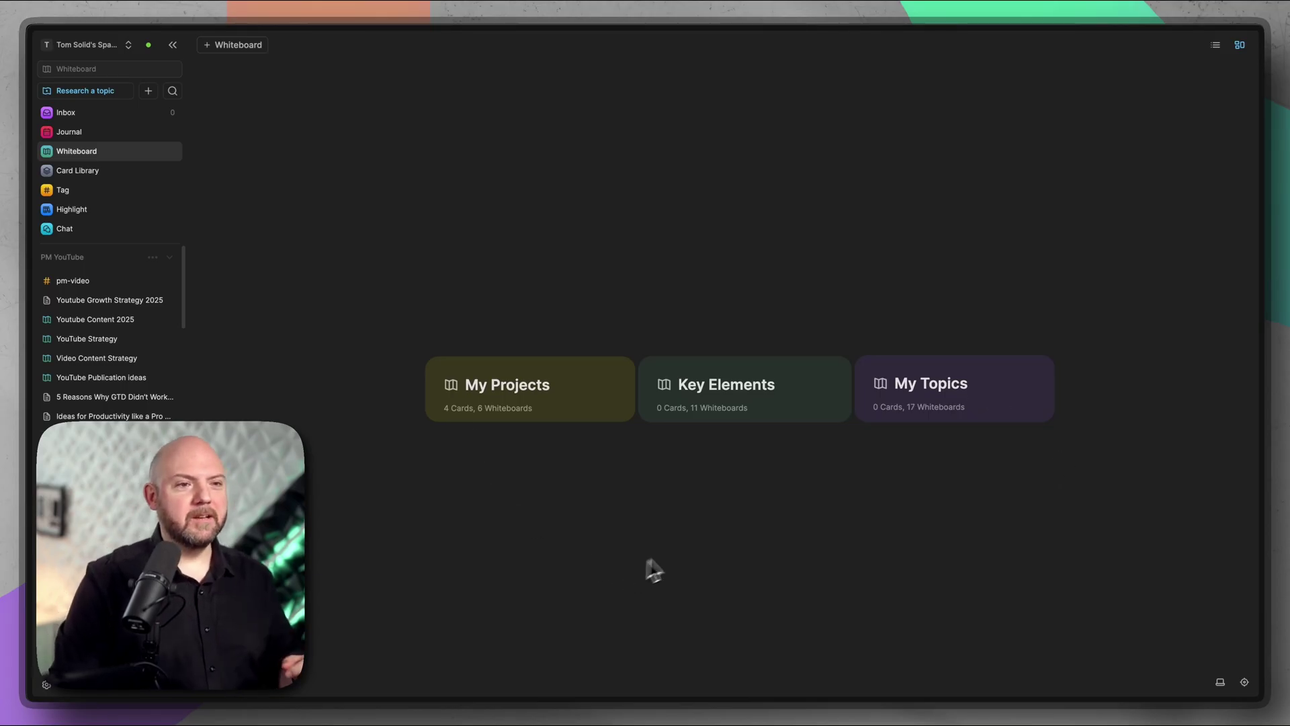
pyautogui.doubleClick(741, 373)
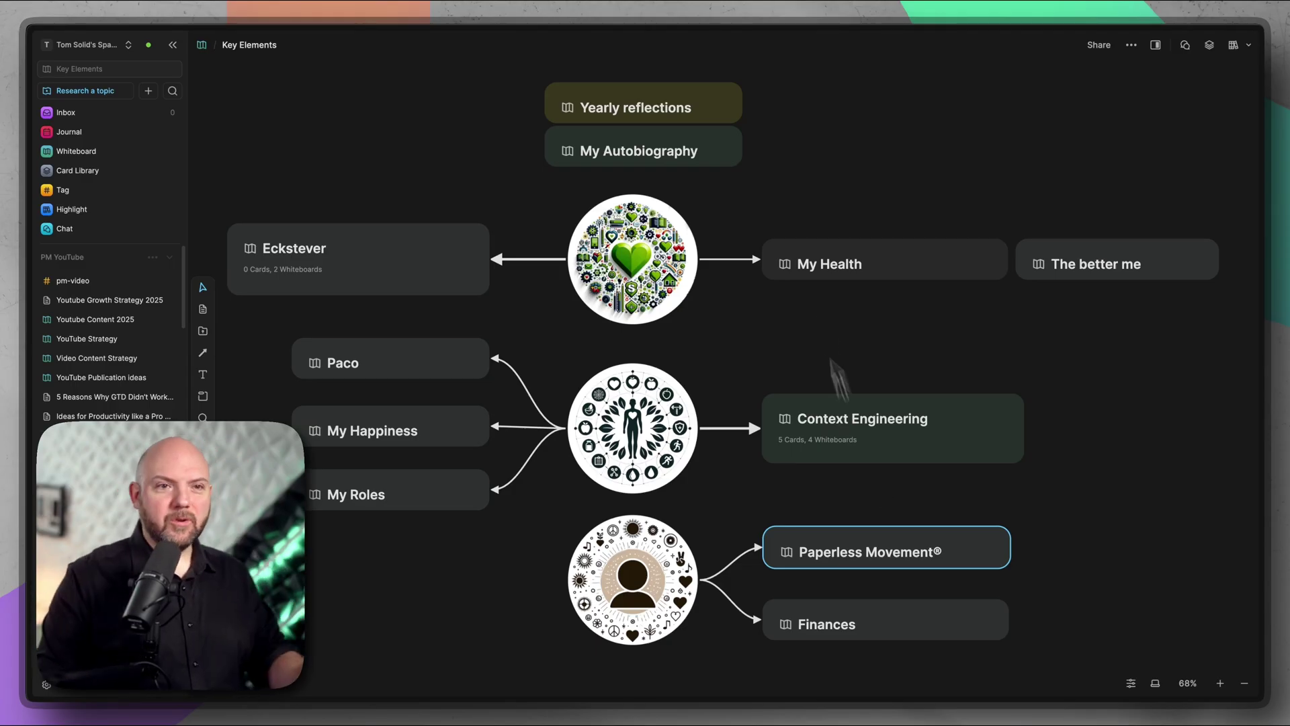
# - Clear the mind-map selection and open the My Roles whiteboard
pyautogui.click(963, 343)
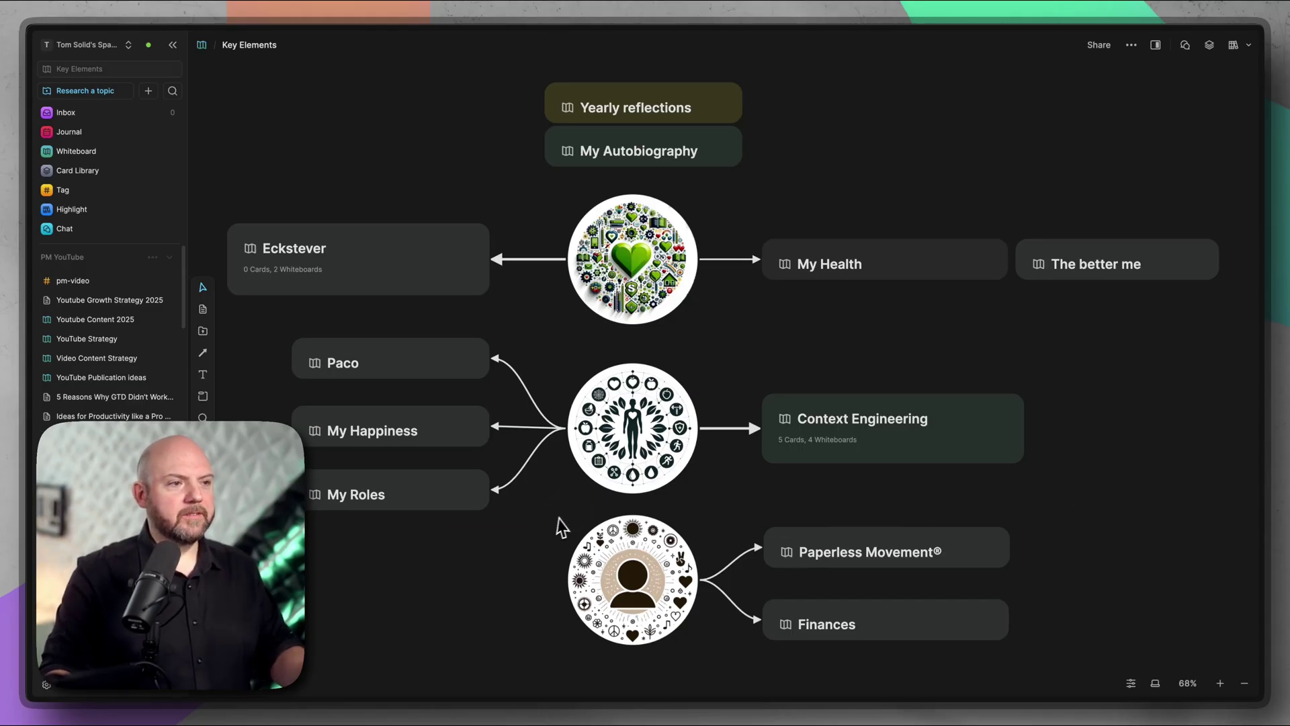
pyautogui.doubleClick(393, 497)
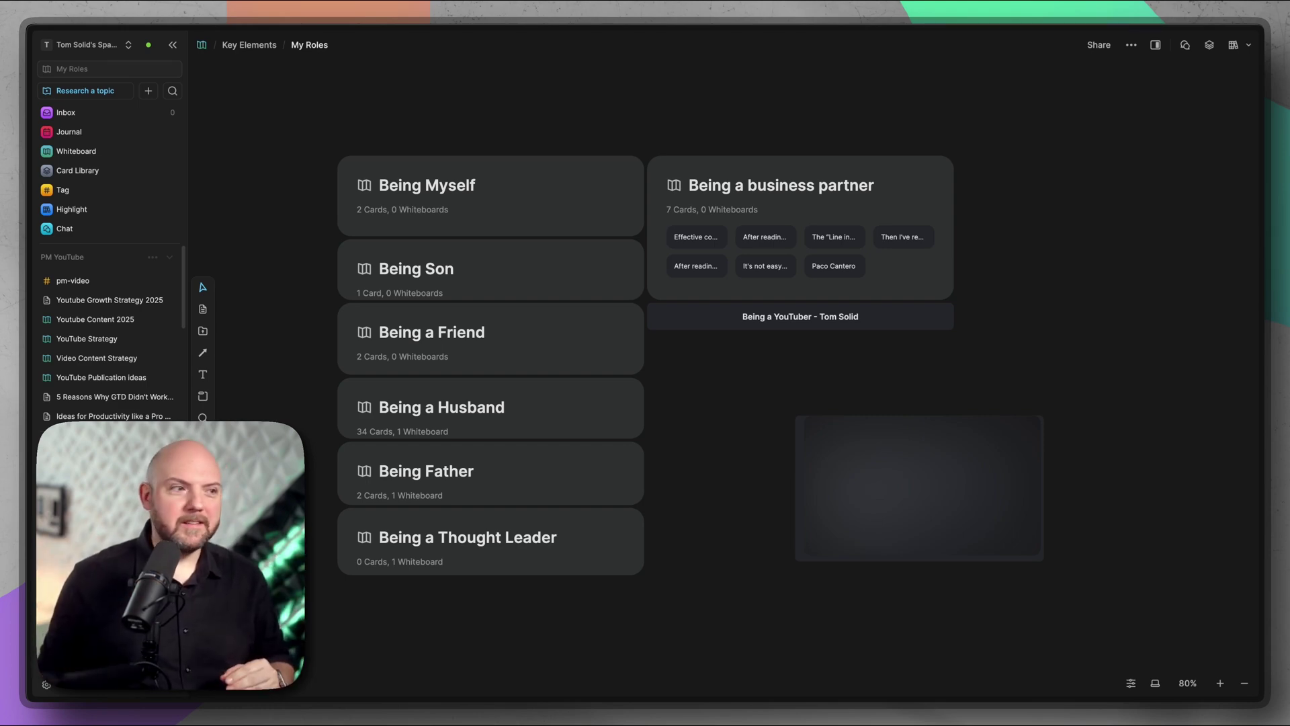
# - Go to NotebookLM's home page and toggle the notebooks from list view back to grid
pyautogui.hotkey('alt', 'Tab')
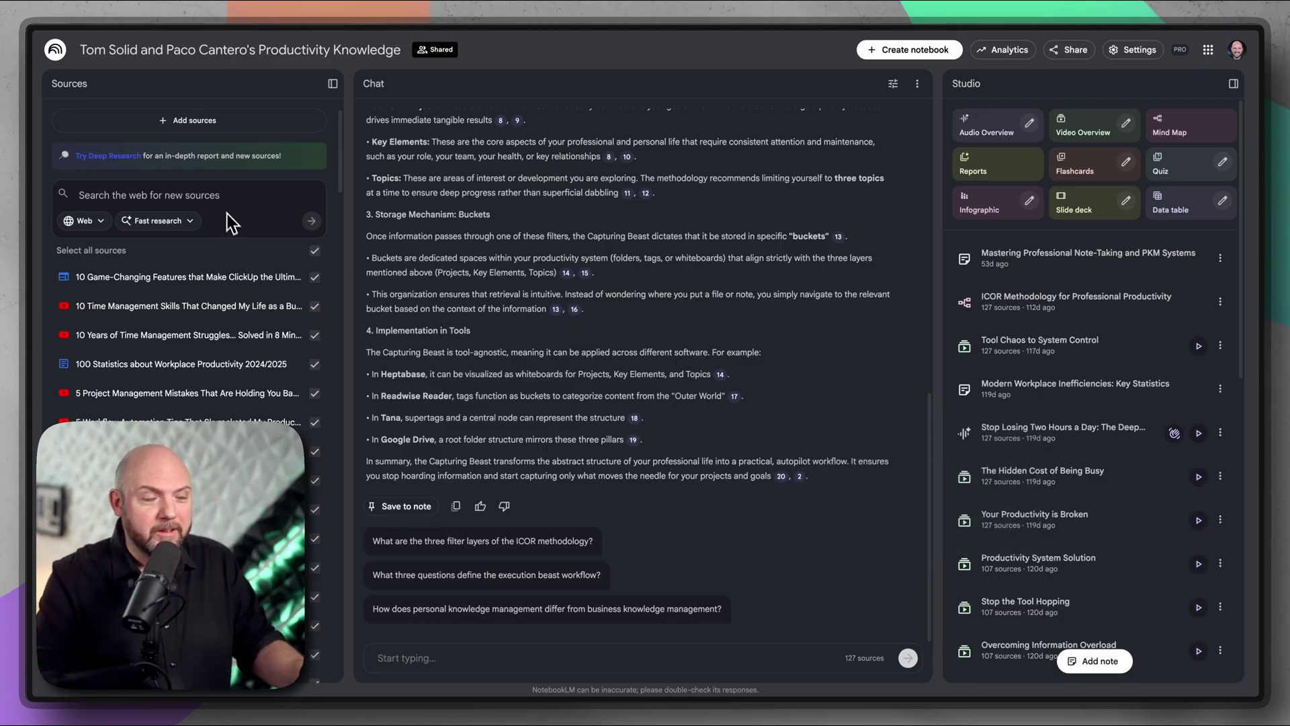
pyautogui.click(55, 50)
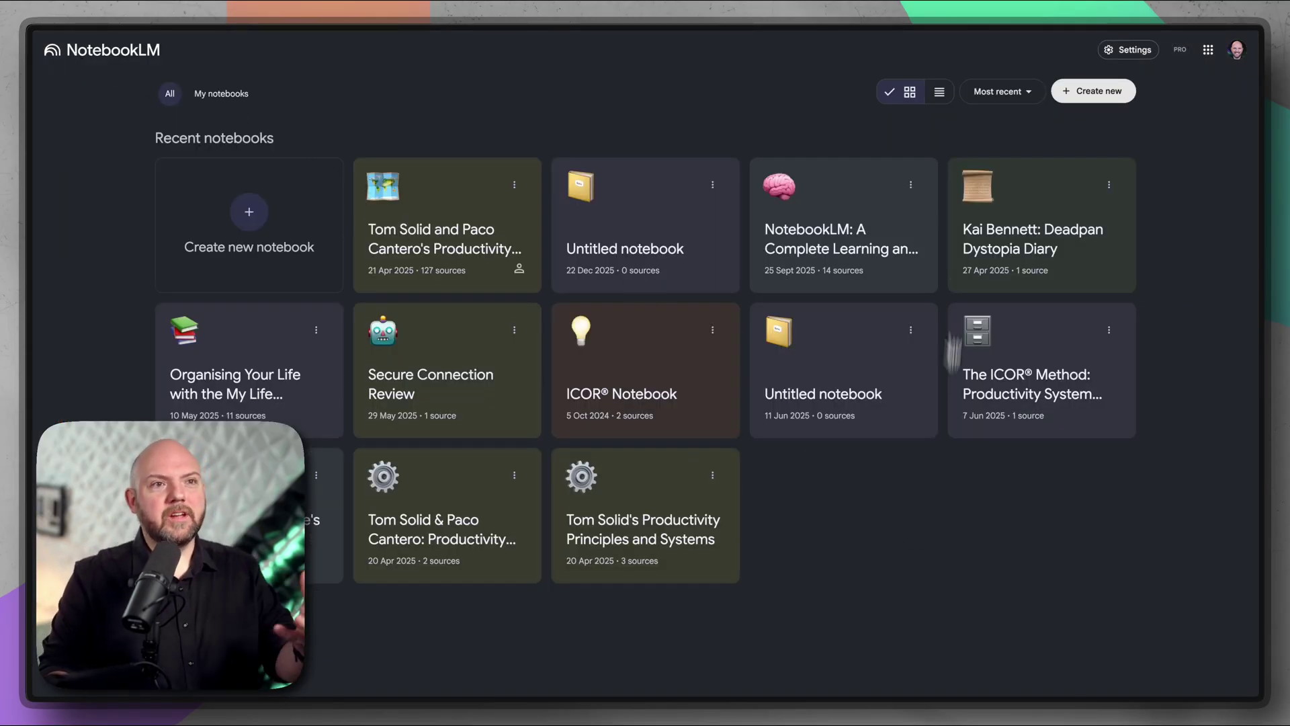
pyautogui.click(940, 94)
pyautogui.click(898, 94)
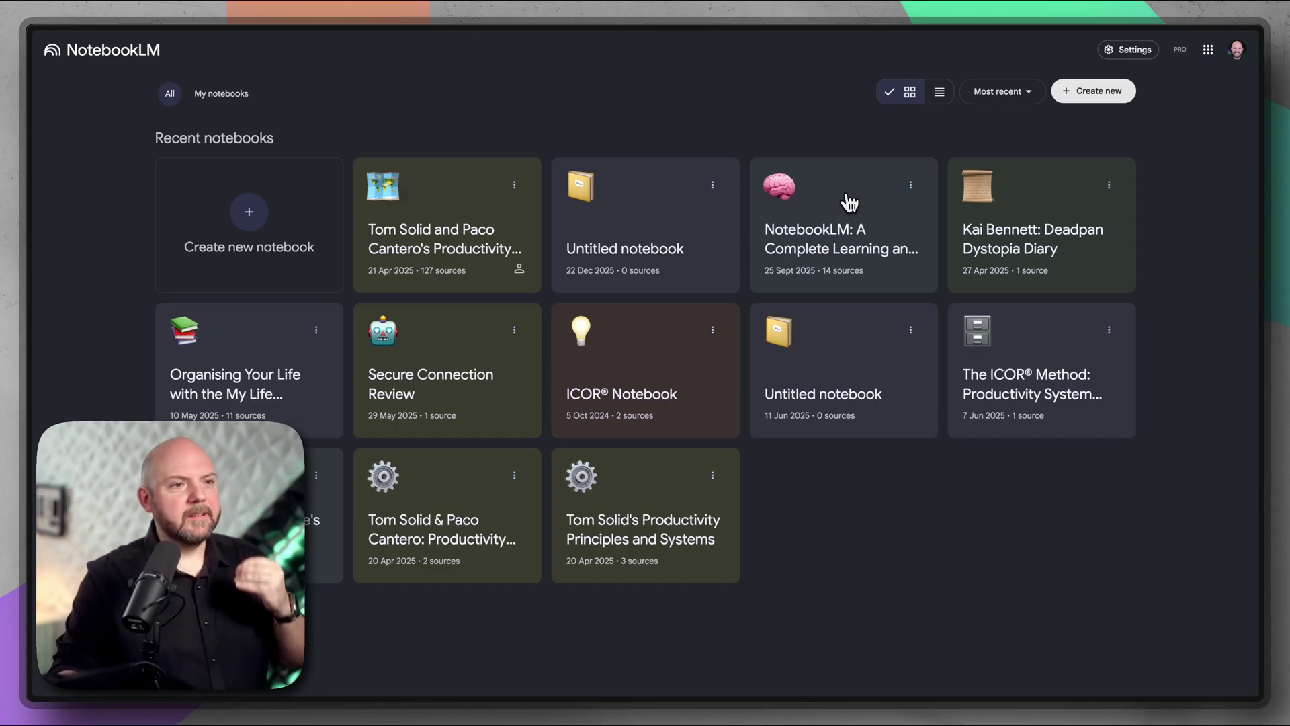
# - Check Mem's home Notes list, then return to Heptabase's My Roles whiteboard
pyautogui.hotkey('alt', 'Tab')
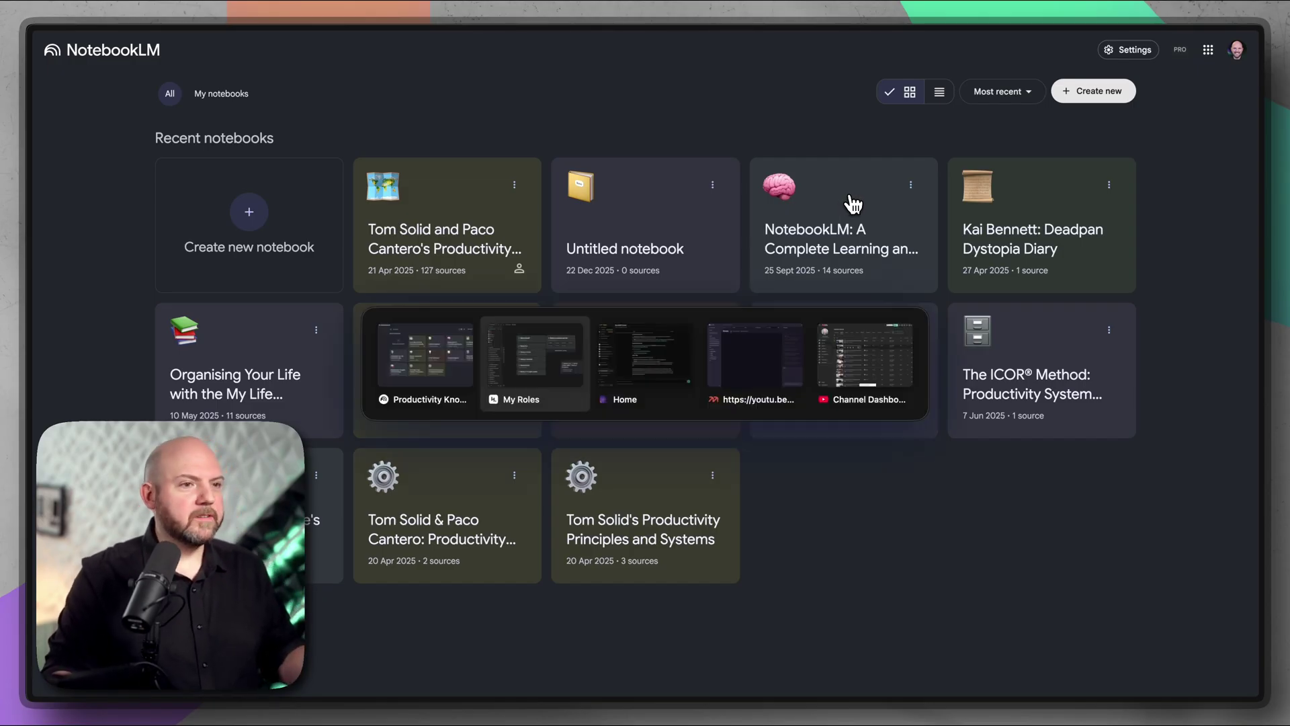
pyautogui.hotkey('alt', 'Tab')
pyautogui.hotkey('alt', 'Tab')
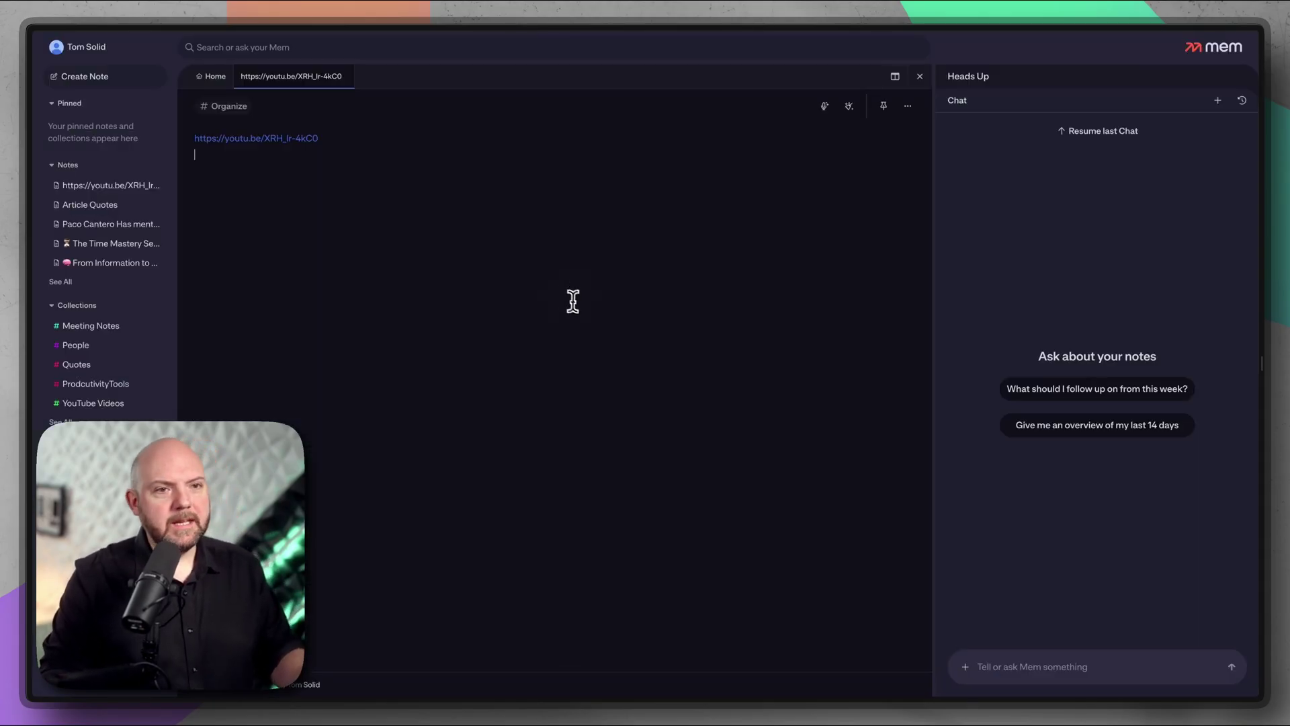
pyautogui.click(210, 76)
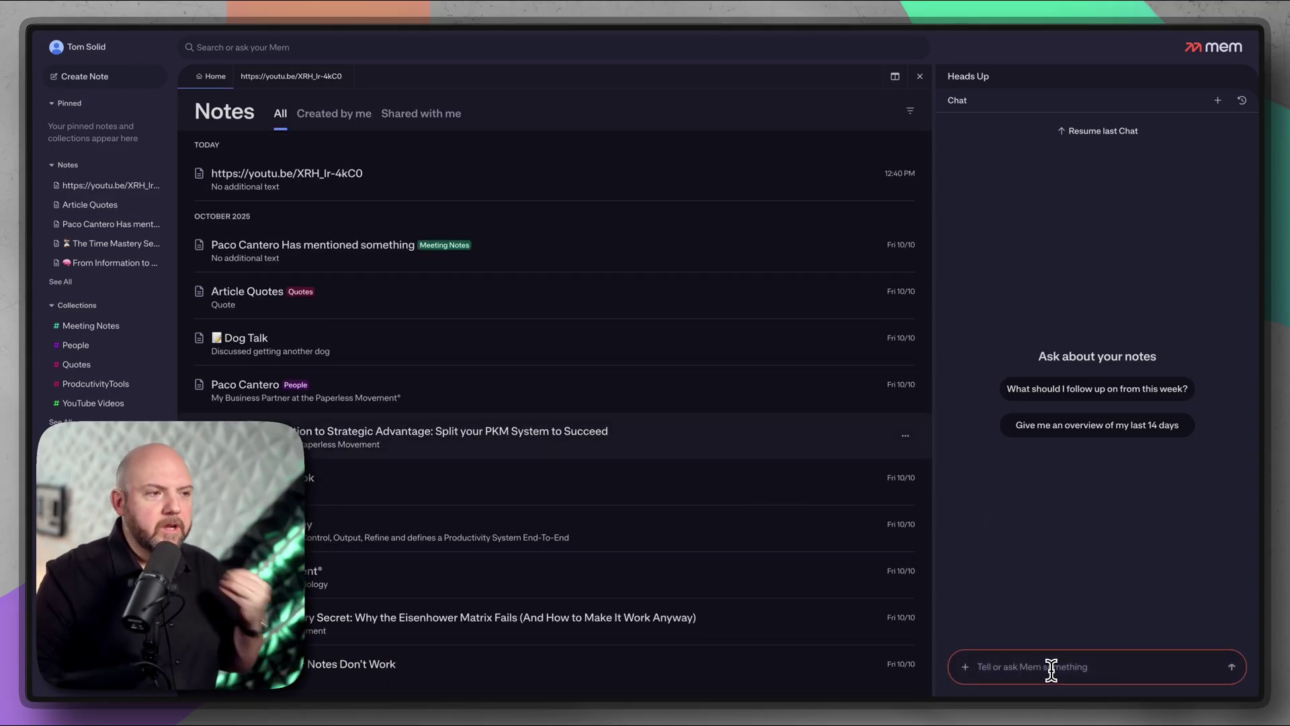
pyautogui.hotkey('alt', 'Tab')
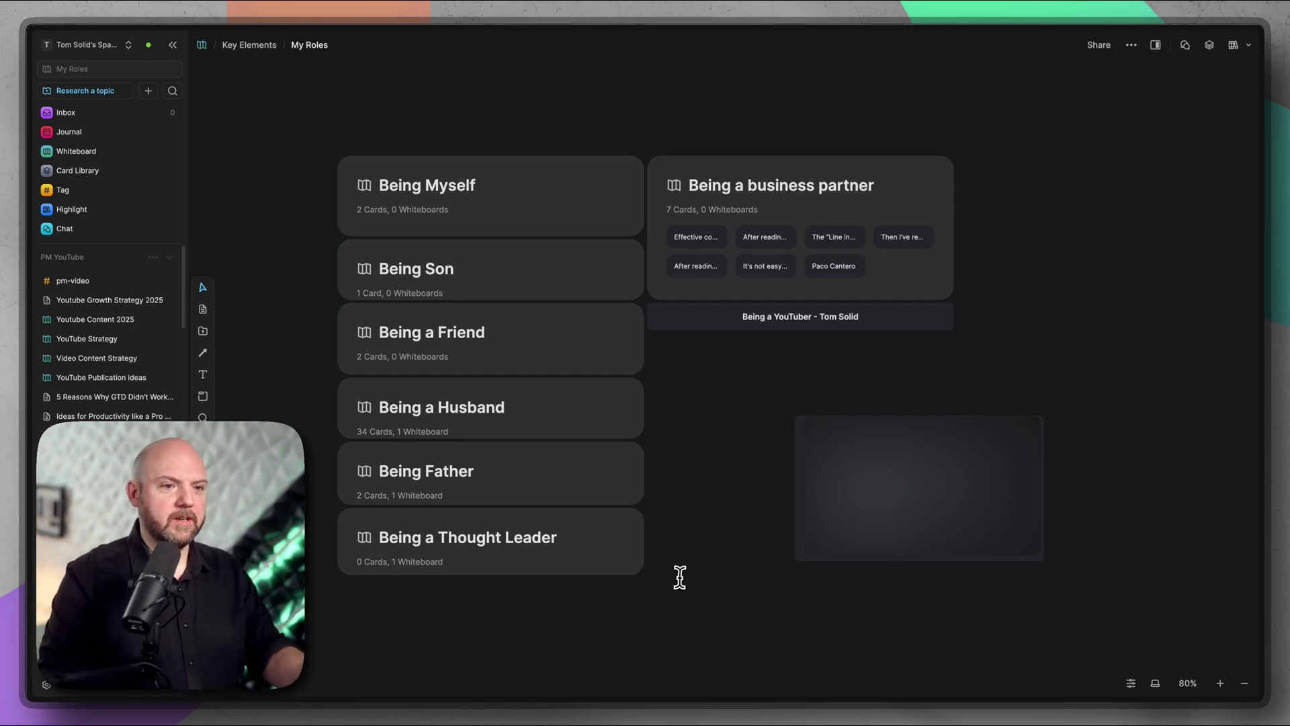
# - Go back twice to the myICOR App v2.0 card and scroll to its Whiteboards list
pyautogui.press('super+bracketleft')
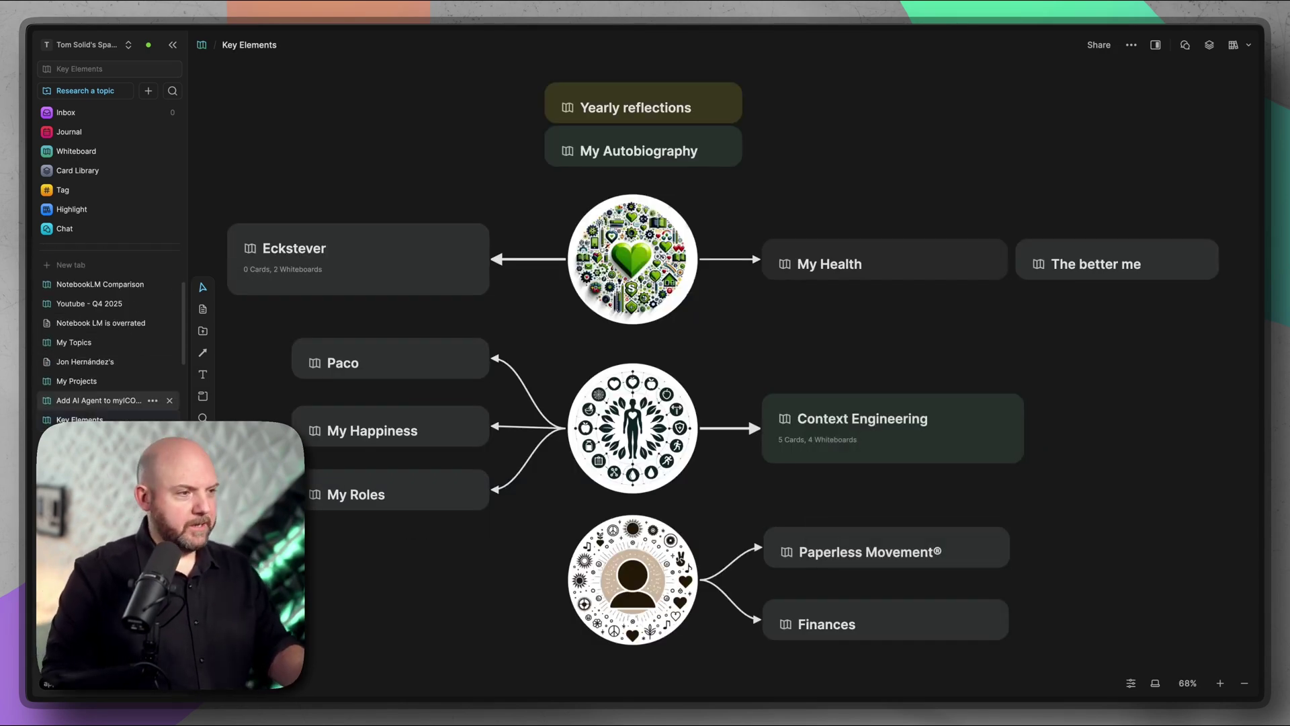
pyautogui.press('super+bracketleft')
pyautogui.scroll(15, 739, 403)
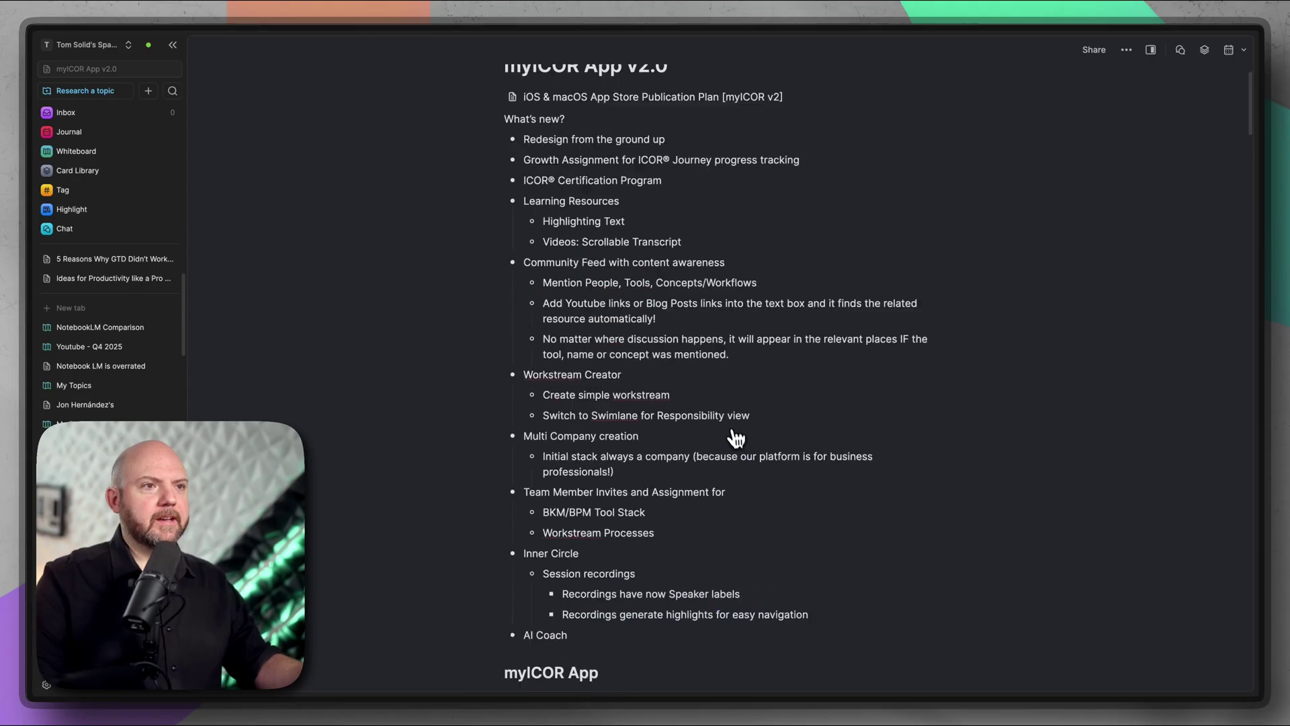
pyautogui.scroll(-20, 727, 406)
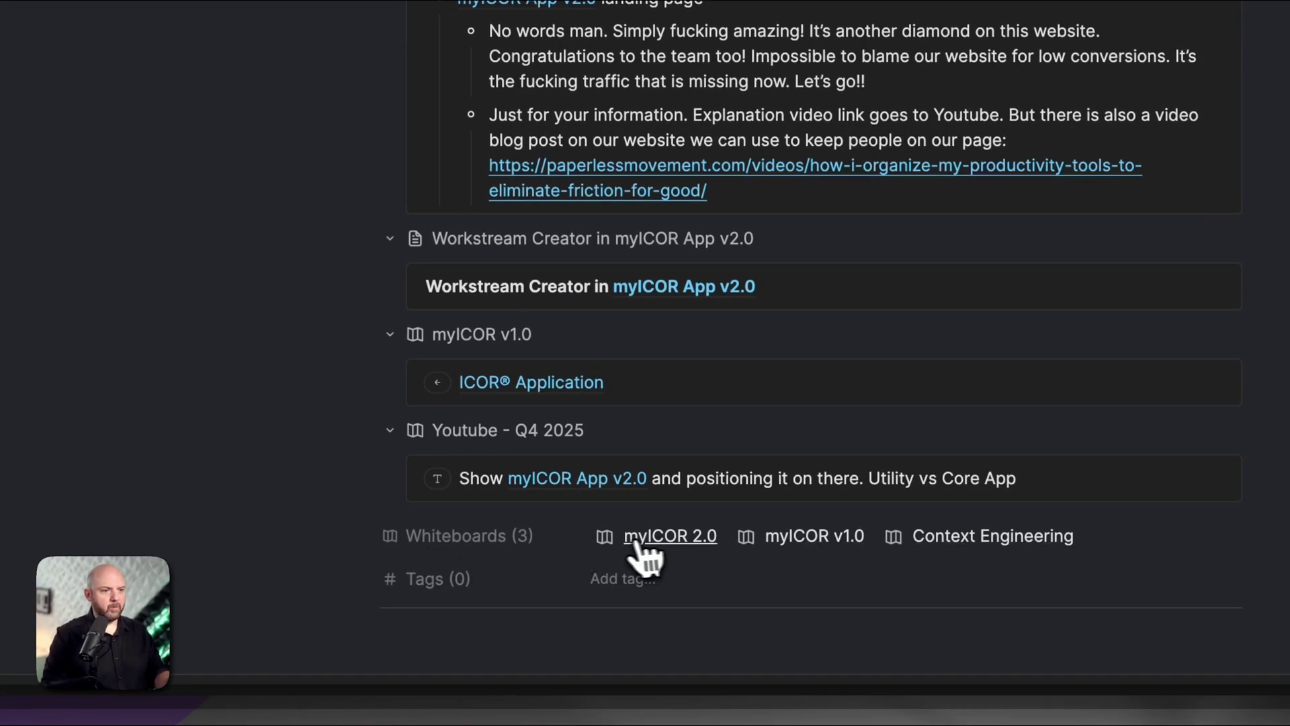
# - Open the myICOR 2.0 whiteboard with the sidebar hidden, pan over all groups, nudge the Email notifications card up
pyautogui.click(665, 542)
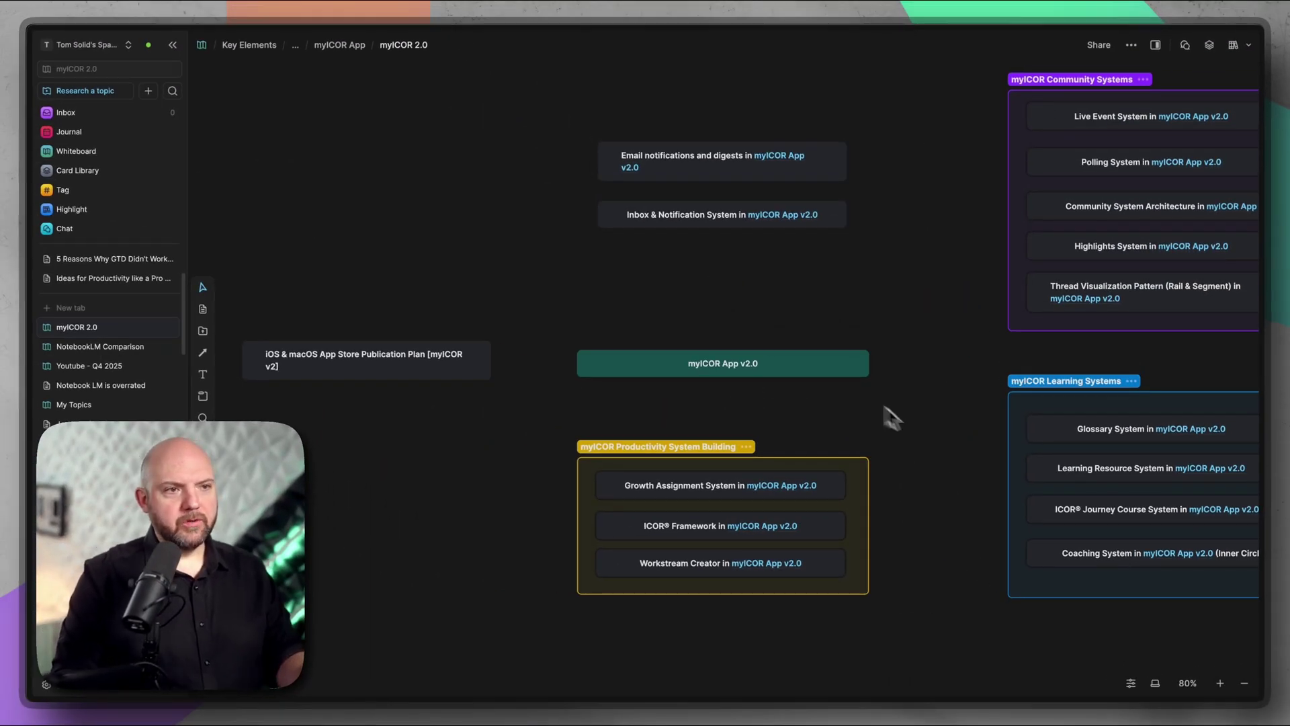
pyautogui.click(172, 45)
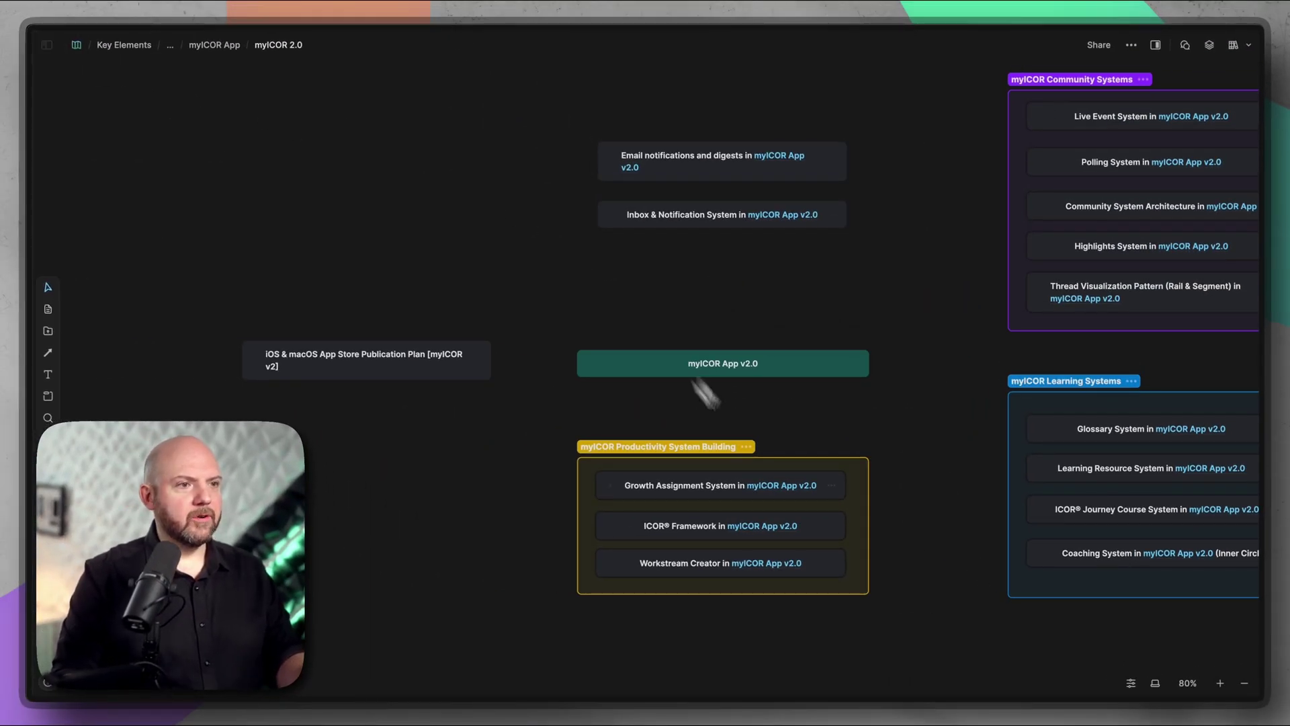
pyautogui.hscroll(5, 950, 394)
pyautogui.moveTo(599, 349); pyautogui.dragTo(799, 333)
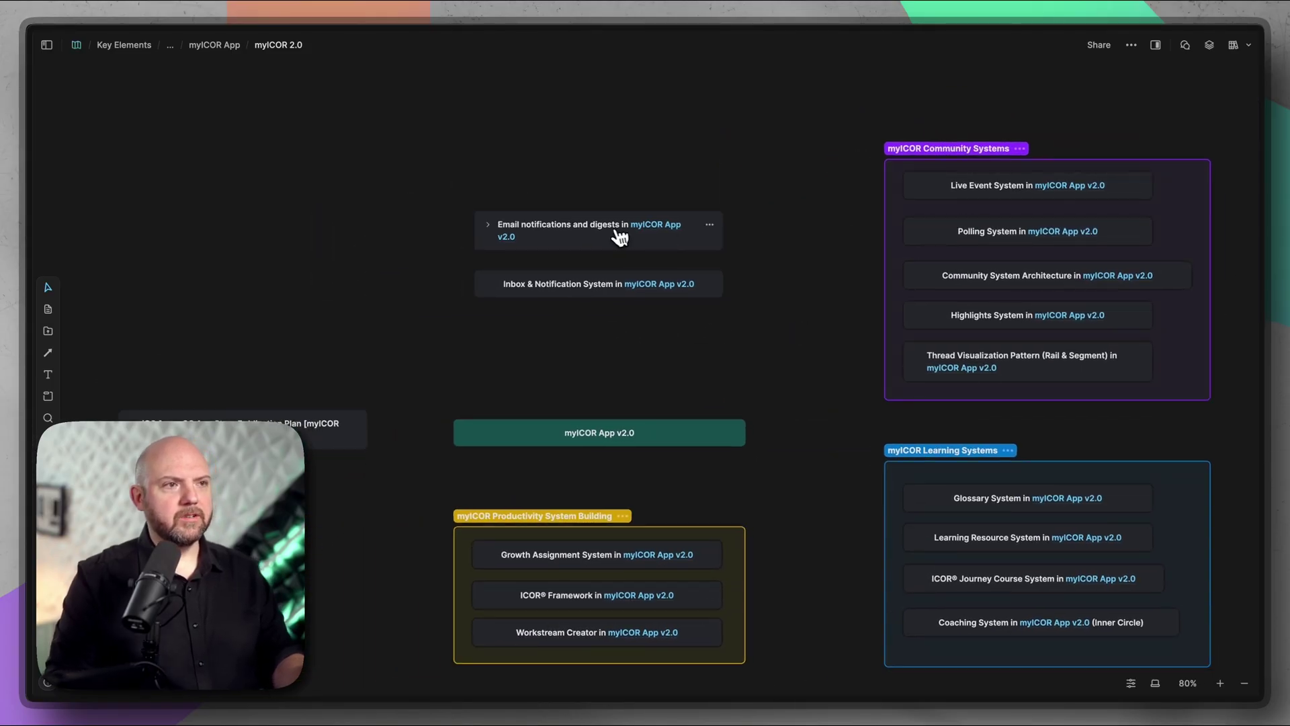
pyautogui.moveTo(614, 231)
pyautogui.mouseDown()
pyautogui.moveTo(590, 180)
pyautogui.moveTo(607, 215)
pyautogui.mouseUp()
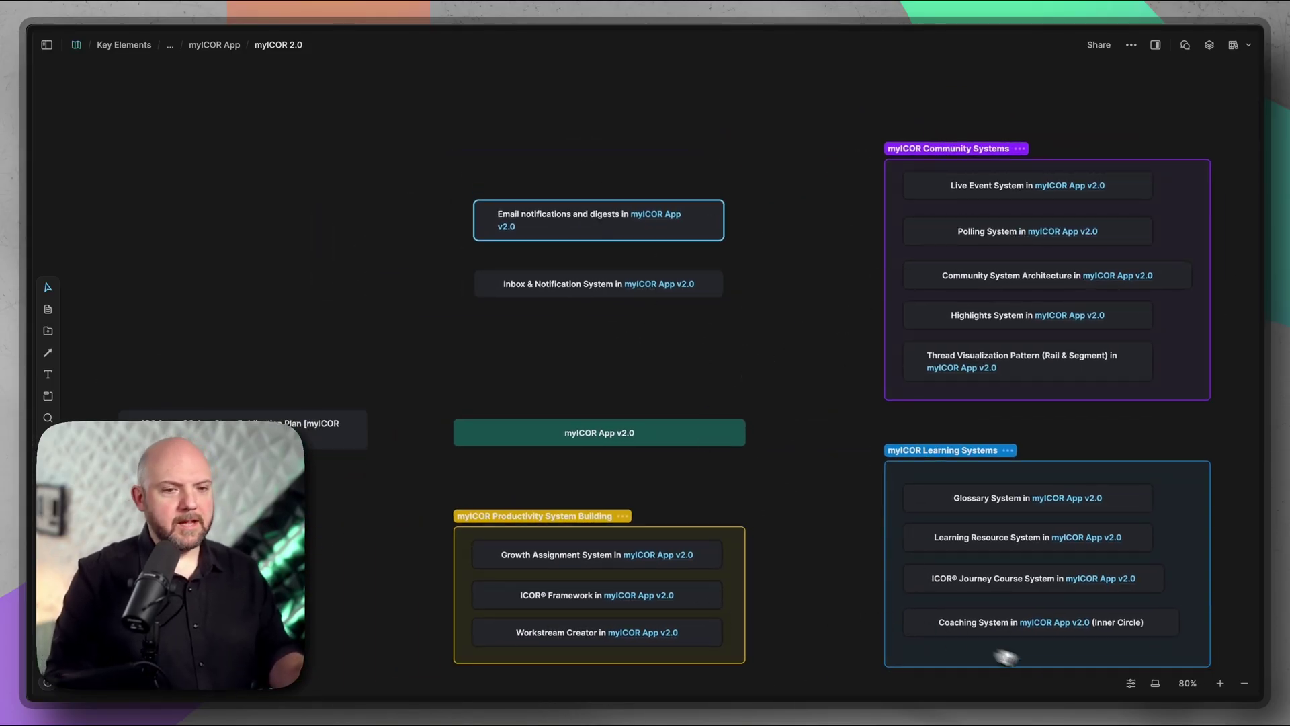
# - Turn on Show mention link in the whiteboard display settings
pyautogui.click(1130, 683)
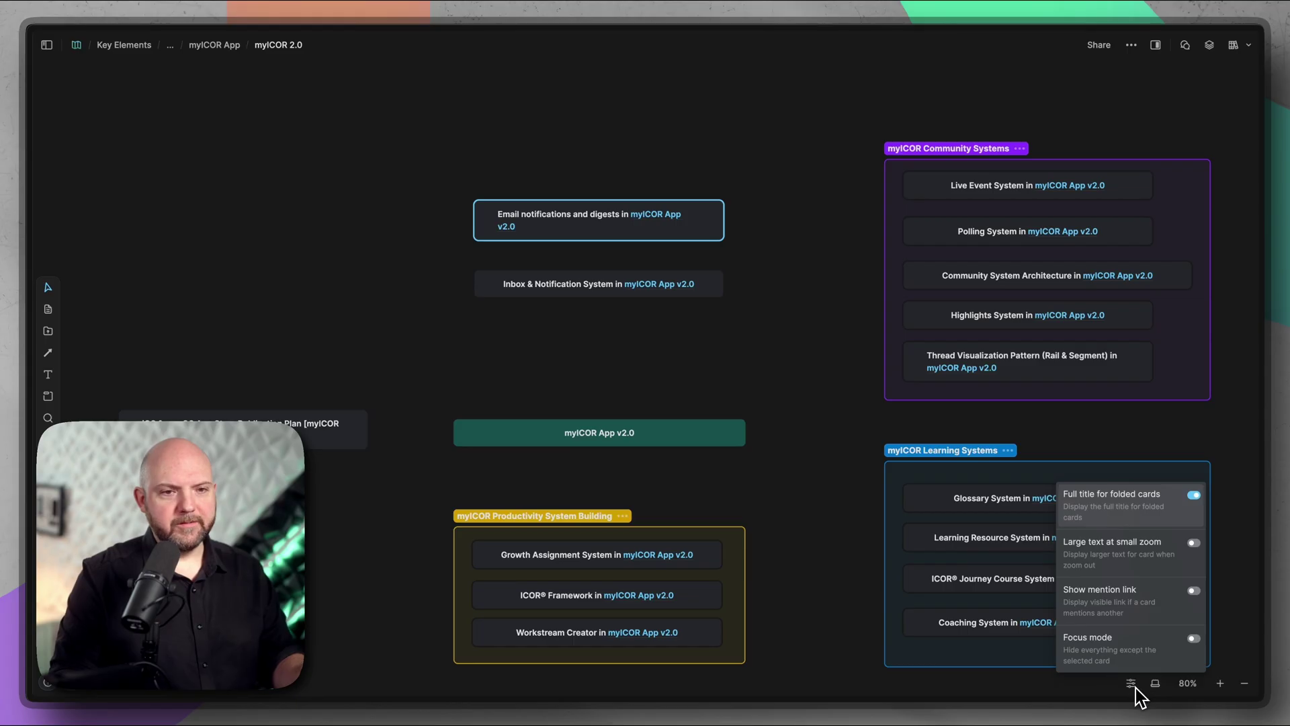
pyautogui.click(1170, 611)
pyautogui.click(814, 660)
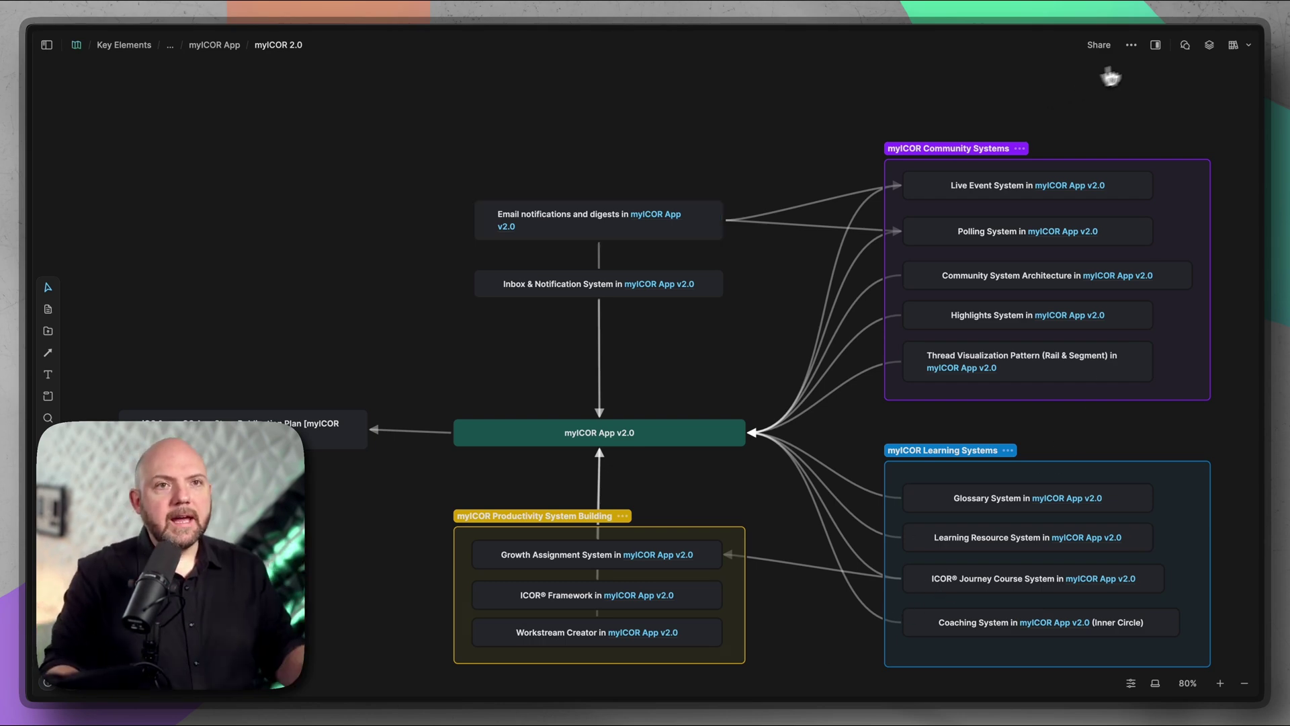
# - Ask Gemini 3 Pro in the AI chat 'What features does myICOR provide?'
pyautogui.click(1184, 45)
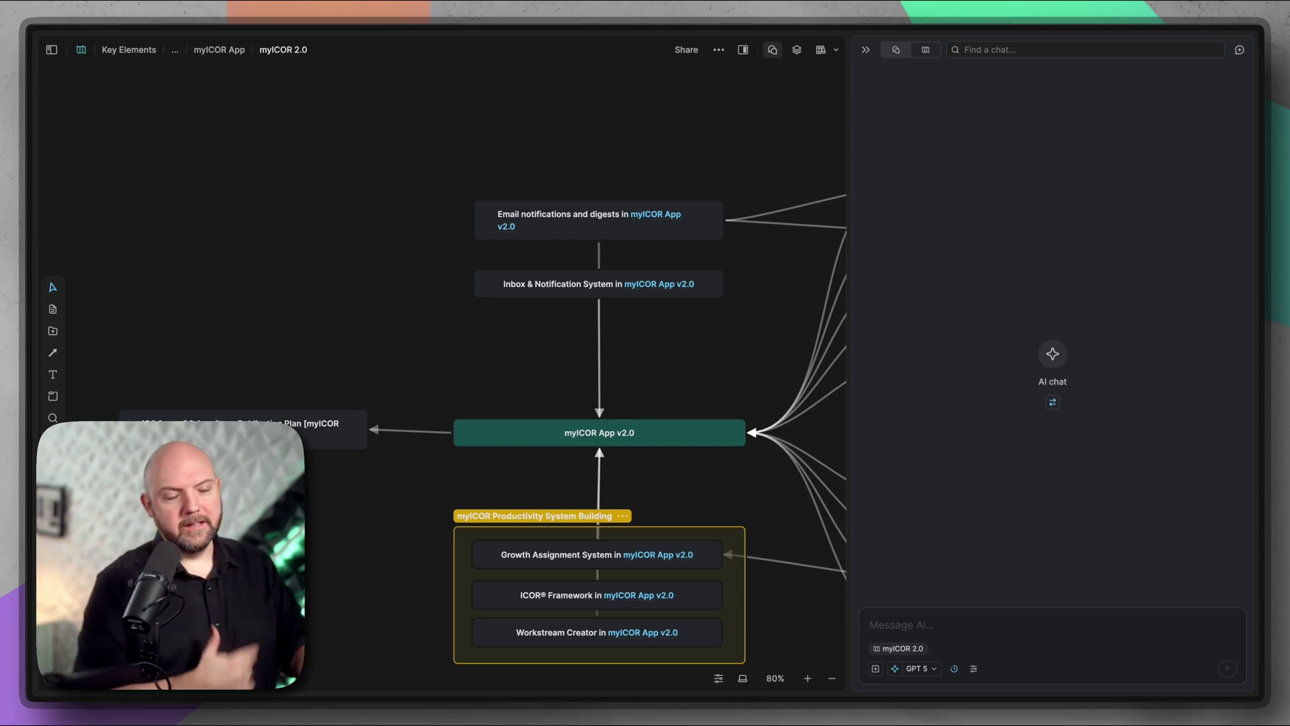
pyautogui.write('What features does myICOR provide?')
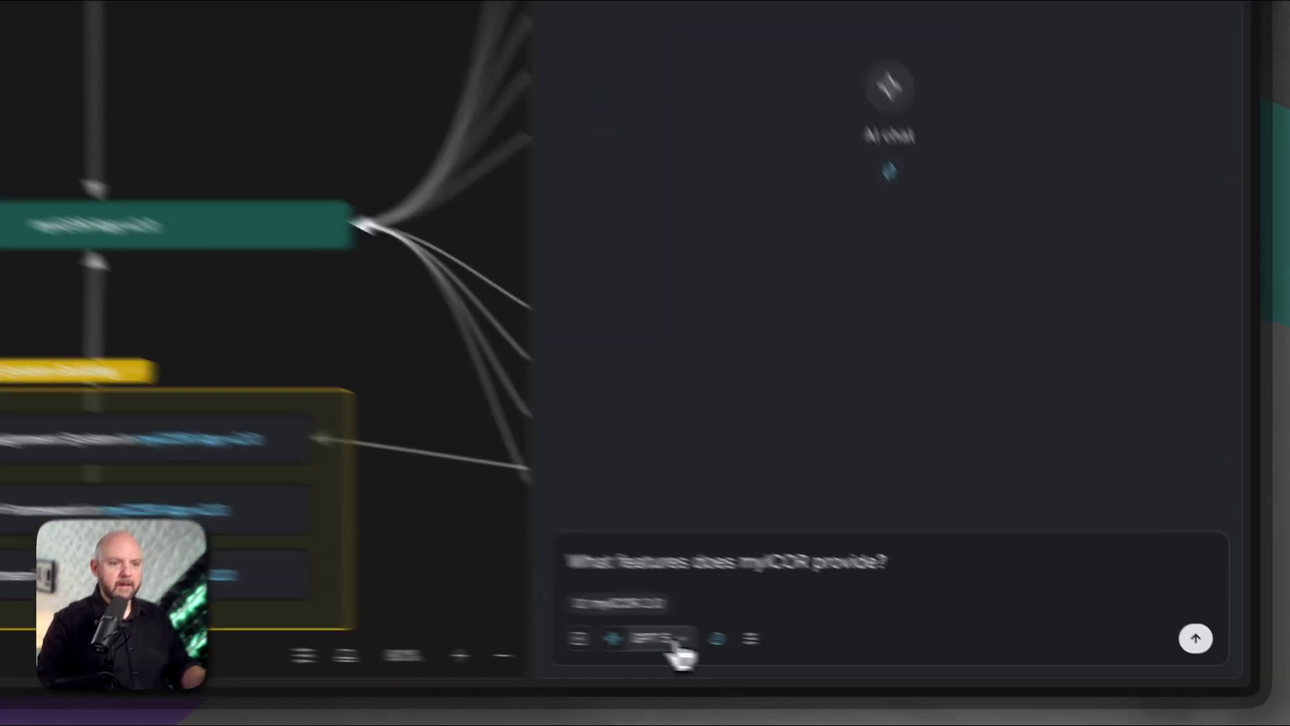
pyautogui.click(929, 669)
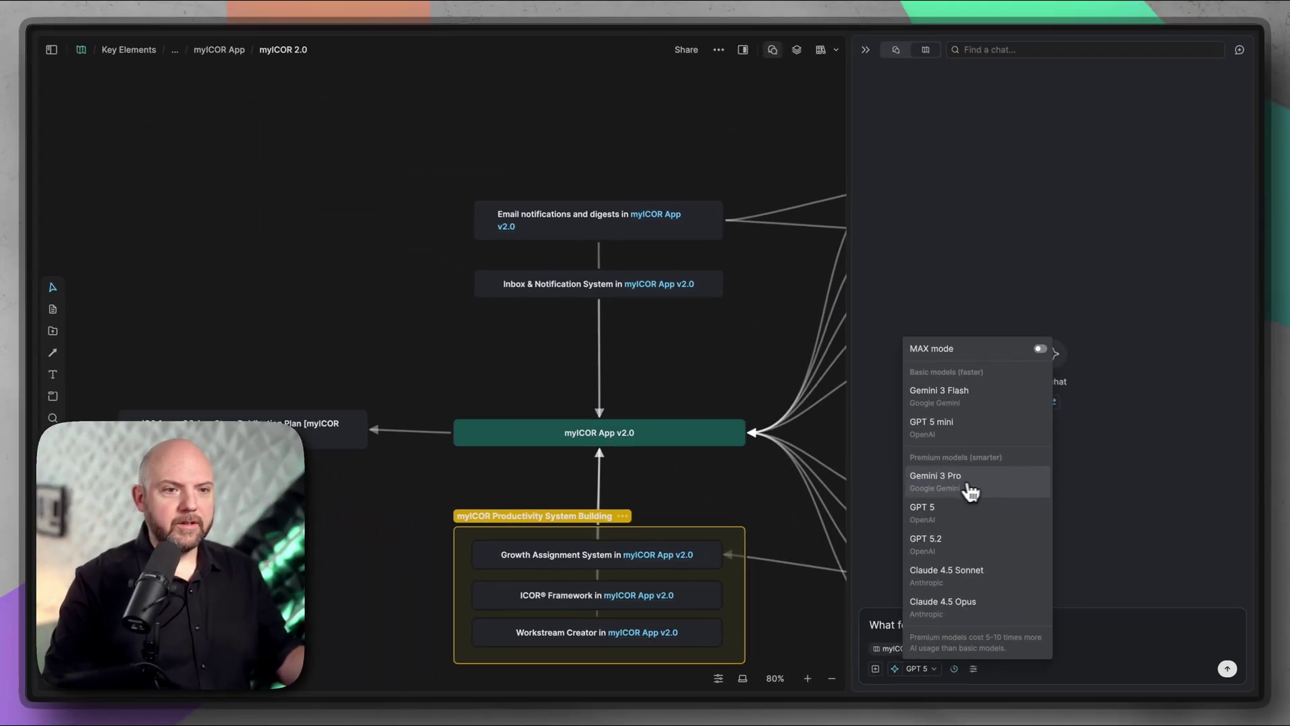
pyautogui.click(975, 492)
pyautogui.click(1226, 668)
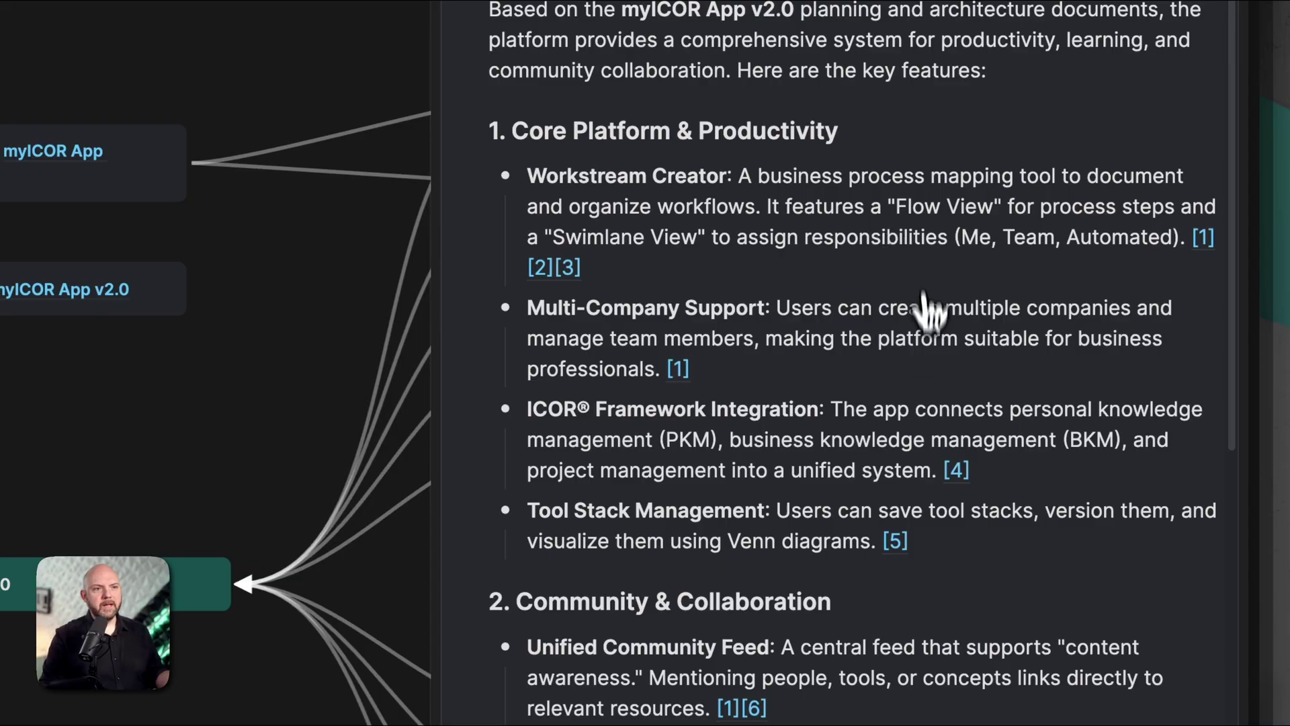
# - Read through the AI's features answer and pan the board to the Community Systems group
pyautogui.scroll(-3, 662, 345)
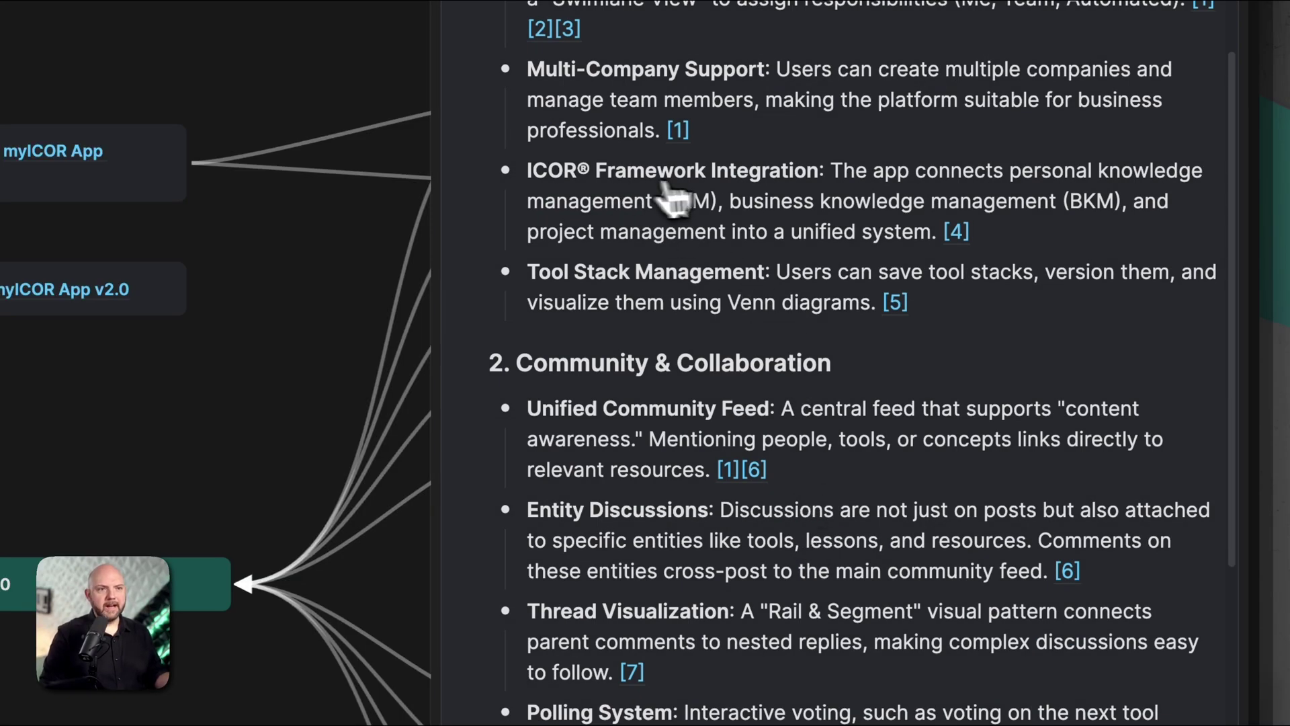
pyautogui.scroll(-2, 669, 403)
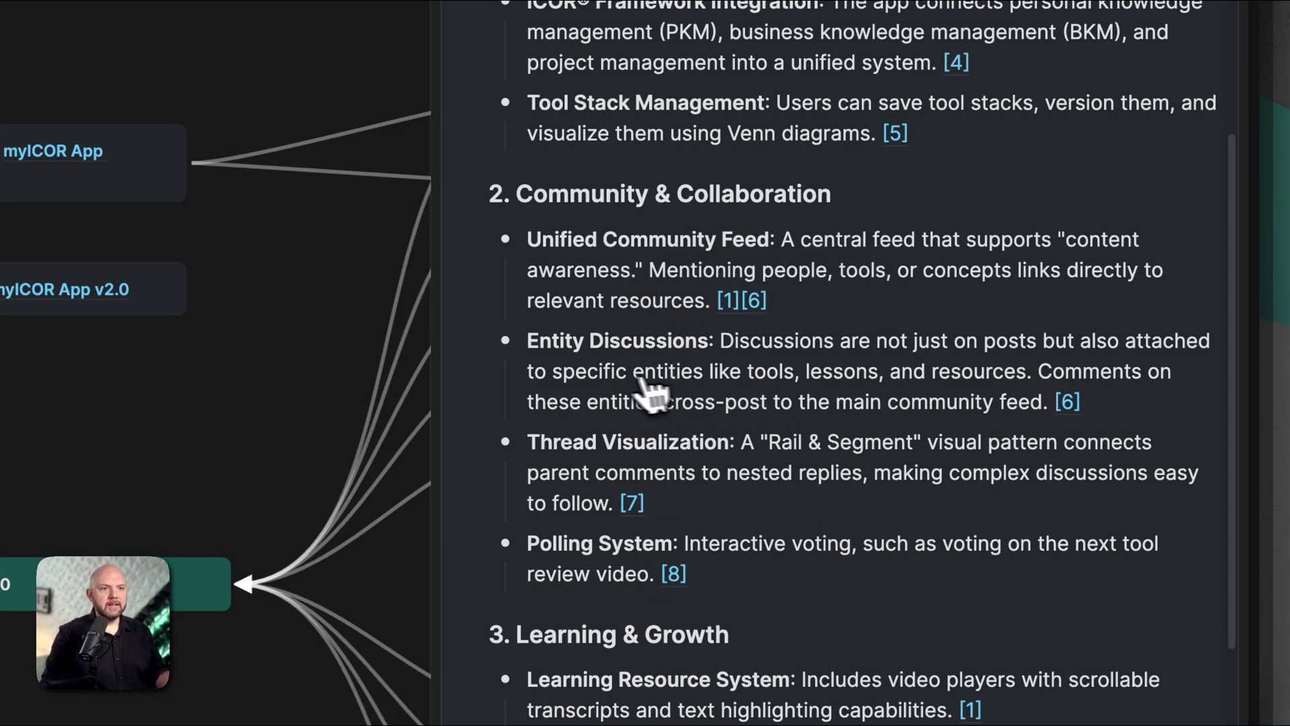
pyautogui.scroll(-3, 712, 443)
pyautogui.scroll(-2, 826, 544)
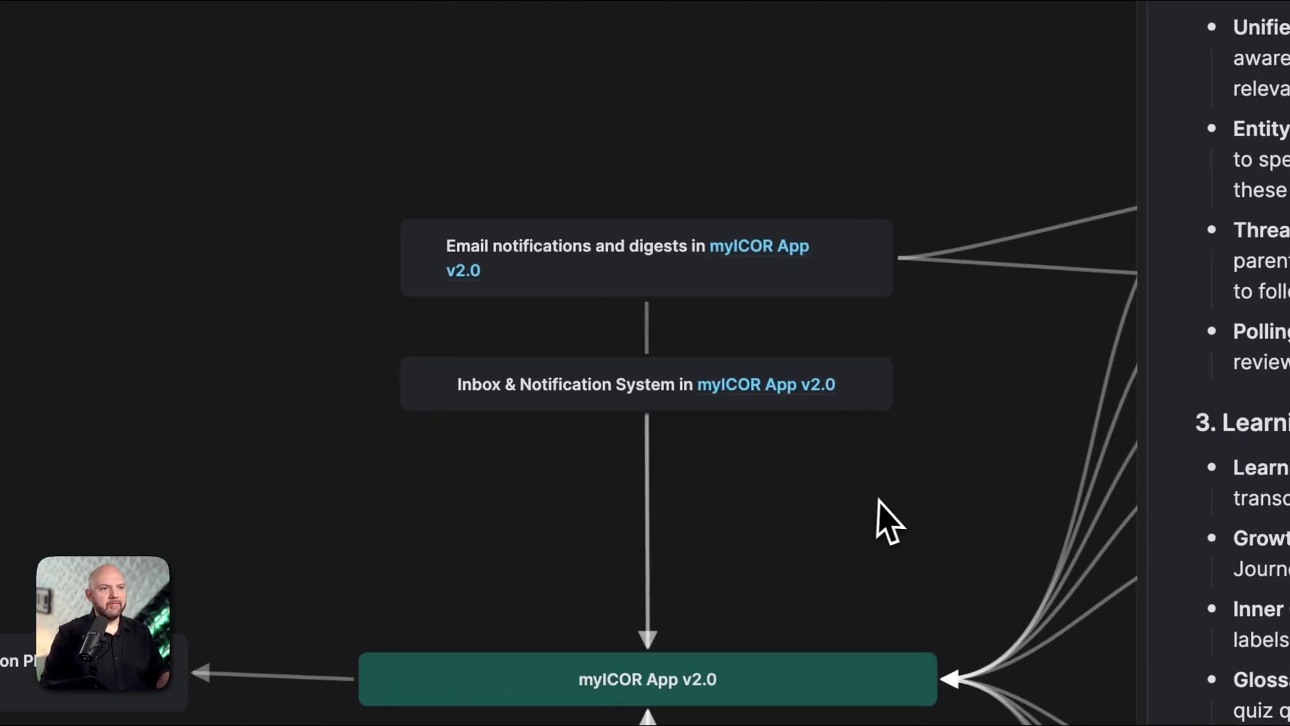
pyautogui.moveTo(829, 495); pyautogui.dragTo(331, 449)
pyautogui.scroll(-3, 910, 444)
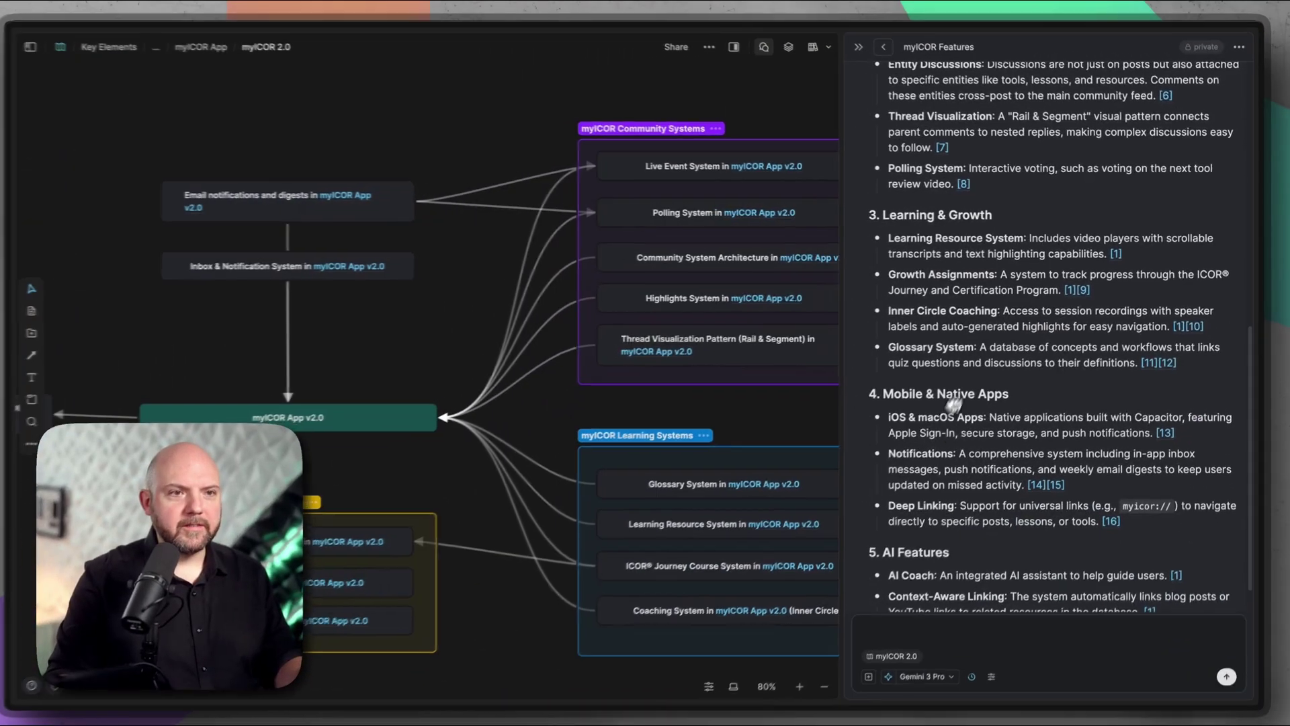
pyautogui.scroll(5, 974, 403)
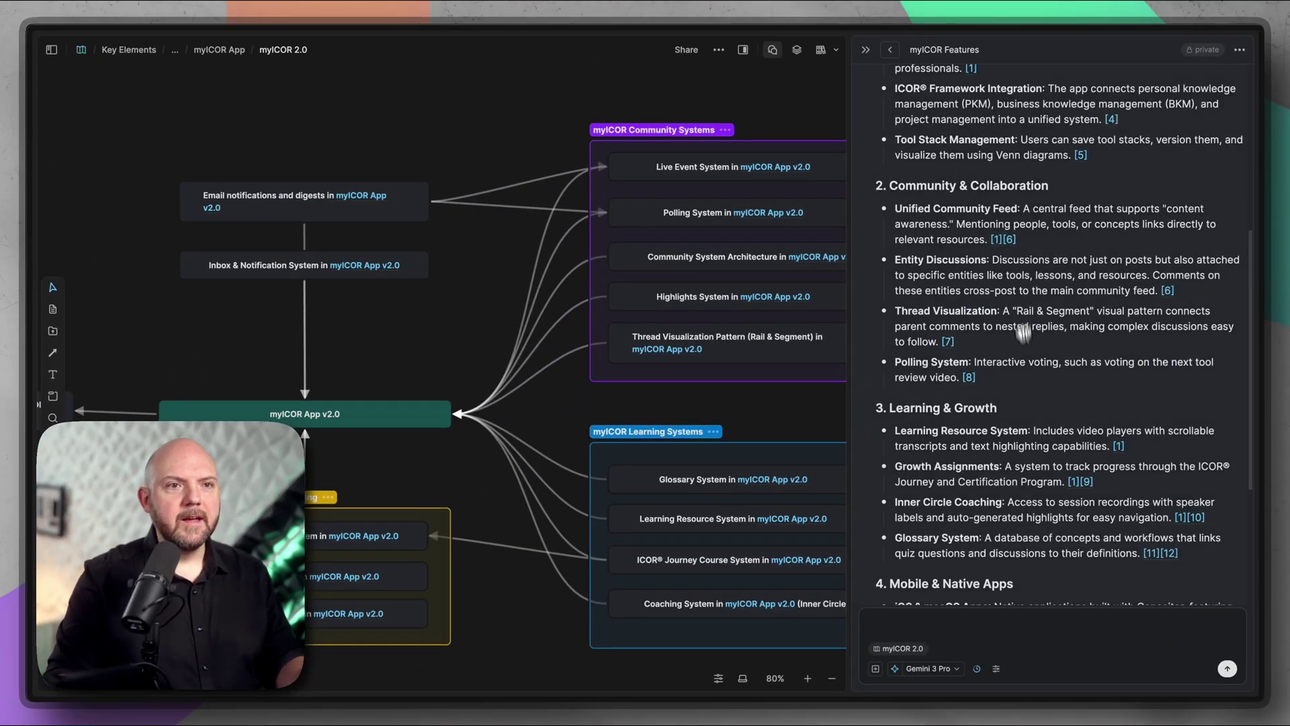
# - Open the sources cited as [1], [4] and [7], ending on Thread Visualization Pattern
pyautogui.click(997, 240)
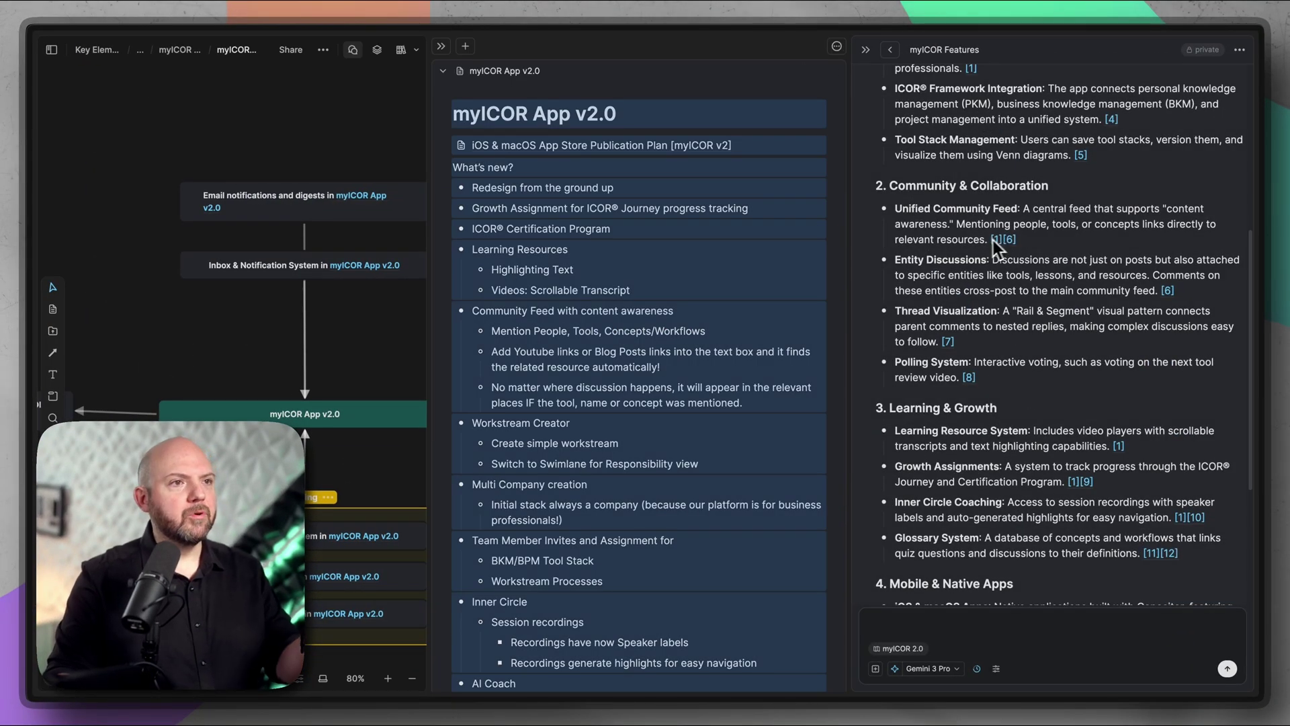
pyautogui.click(1111, 120)
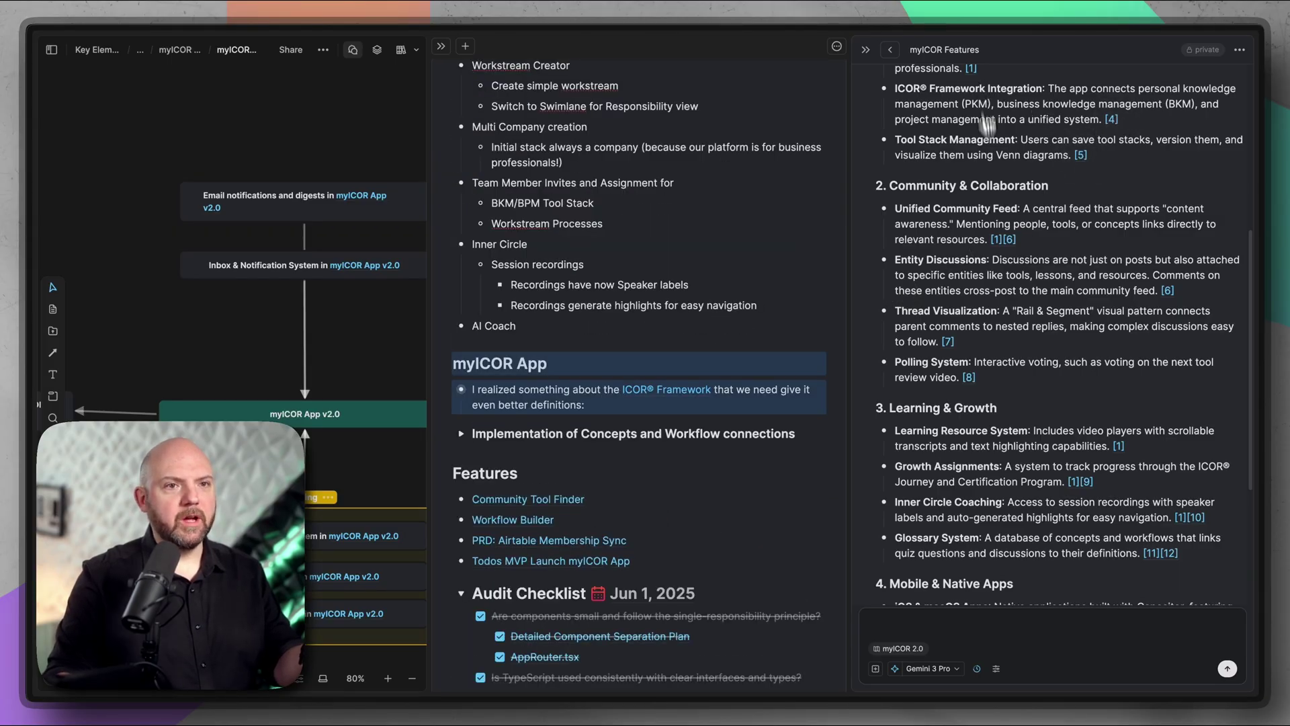
pyautogui.click(948, 341)
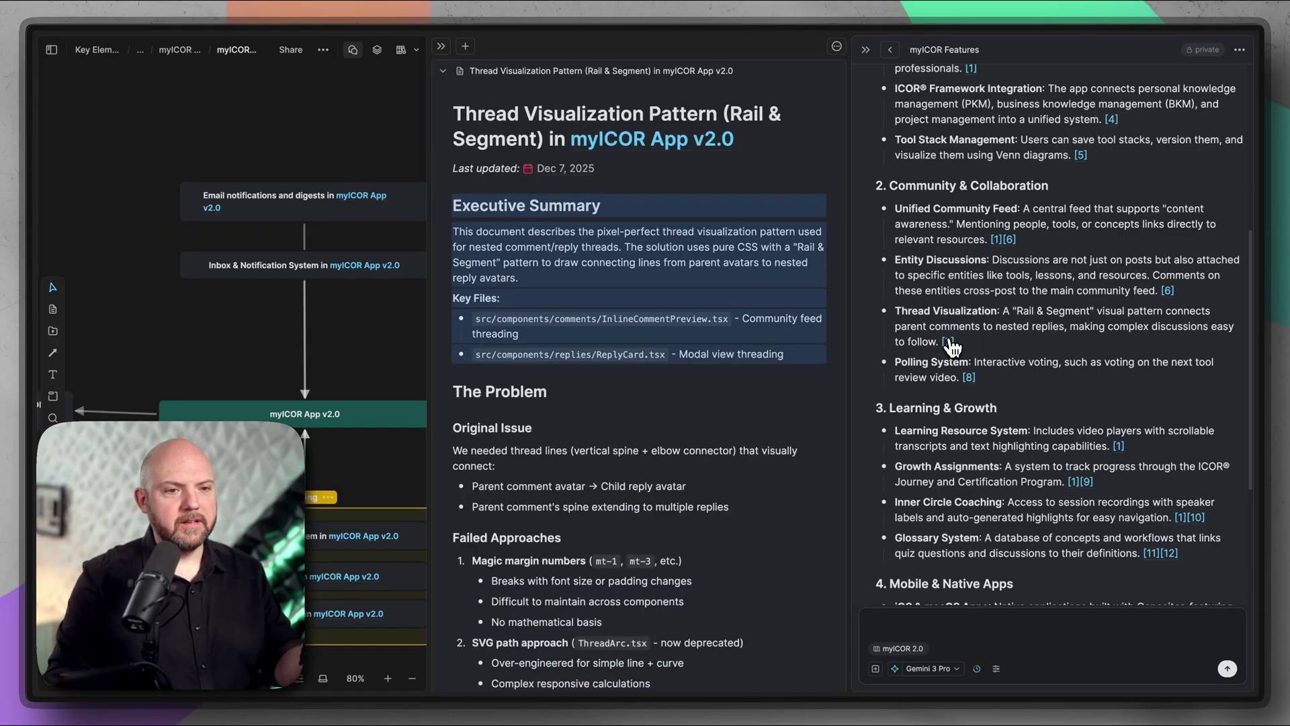
# - Turn the AI answer into a whiteboard card and place it at the board's left edge
pyautogui.scroll(-5, 950, 346)
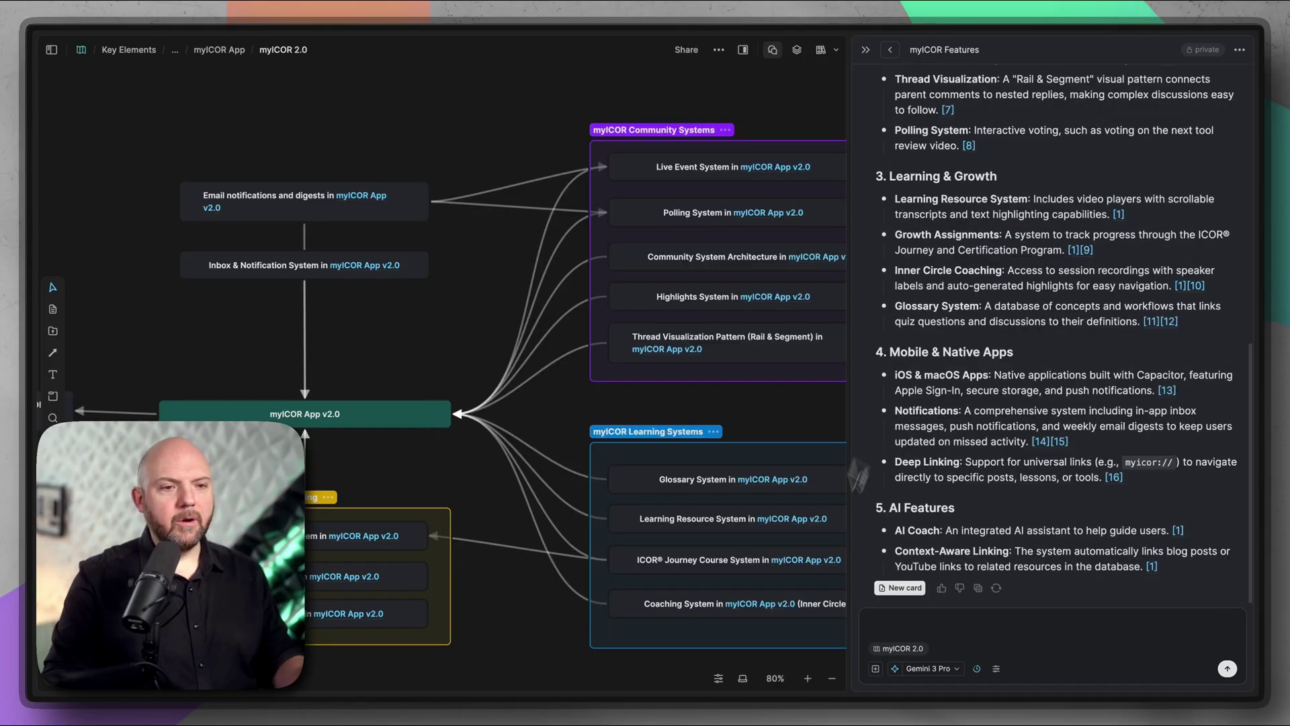
pyautogui.click(905, 588)
pyautogui.moveTo(325, 135); pyautogui.dragTo(648, 143)
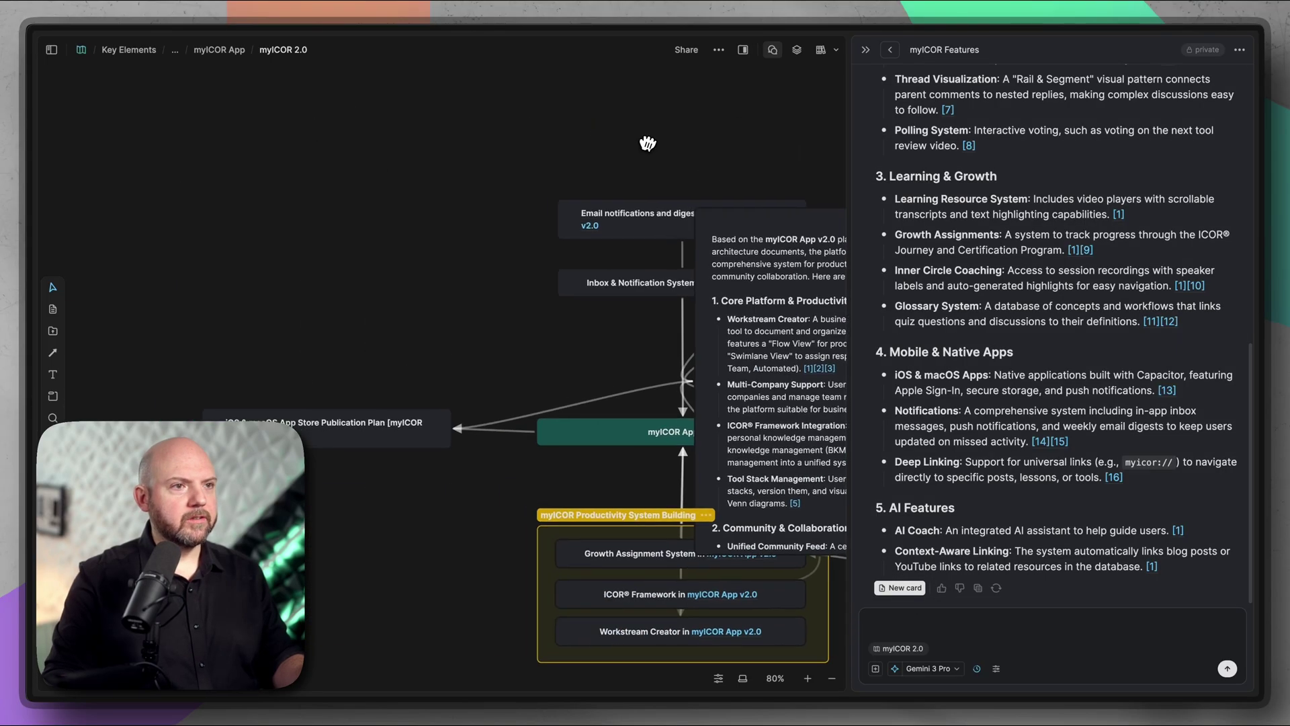
pyautogui.moveTo(730, 214); pyautogui.dragTo(165, 87)
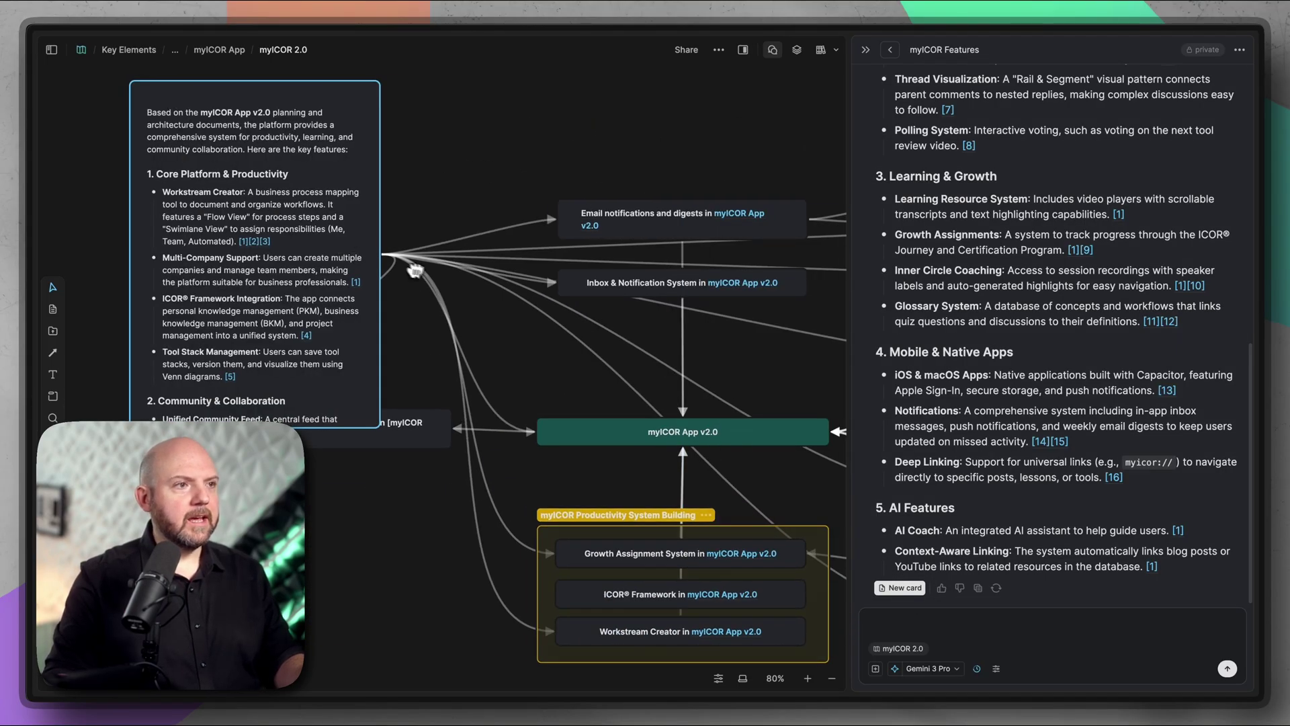
pyautogui.moveTo(418, 262); pyautogui.dragTo(613, 264)
pyautogui.moveTo(465, 91); pyautogui.dragTo(168, 84)
pyautogui.scroll(-5, 597, 276)
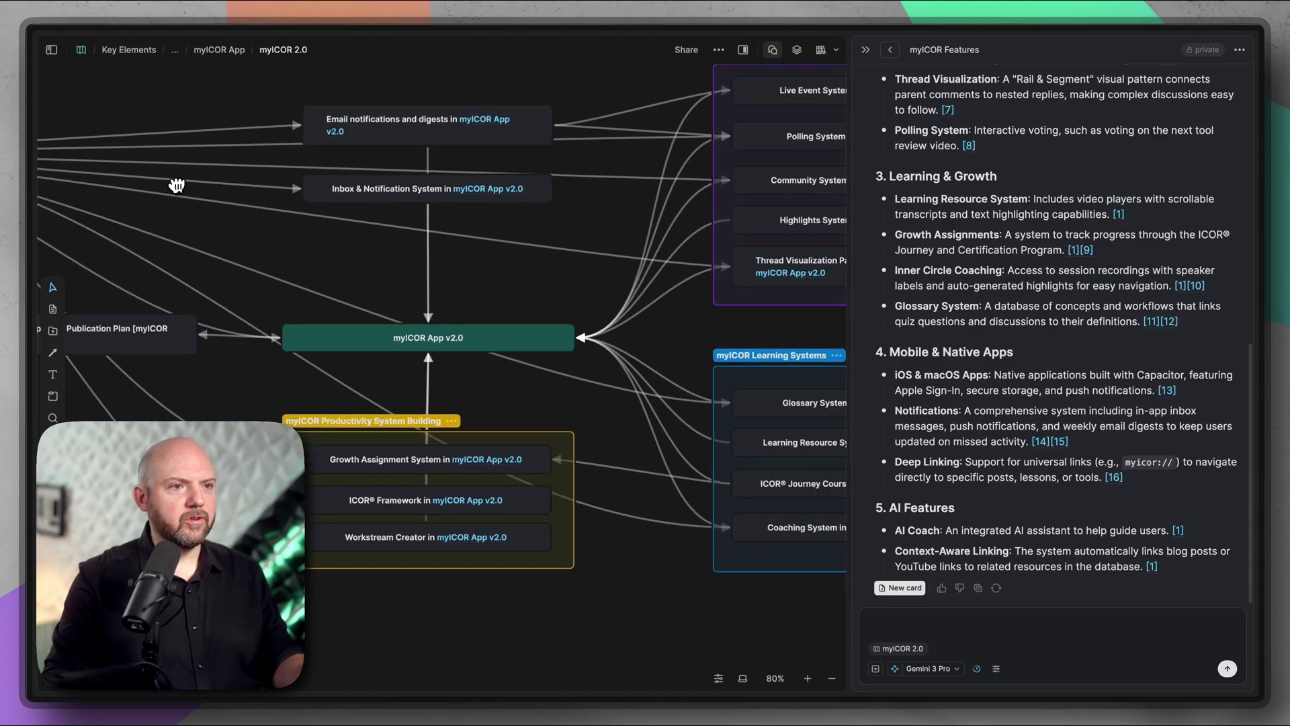
pyautogui.scroll(5, 550, 217)
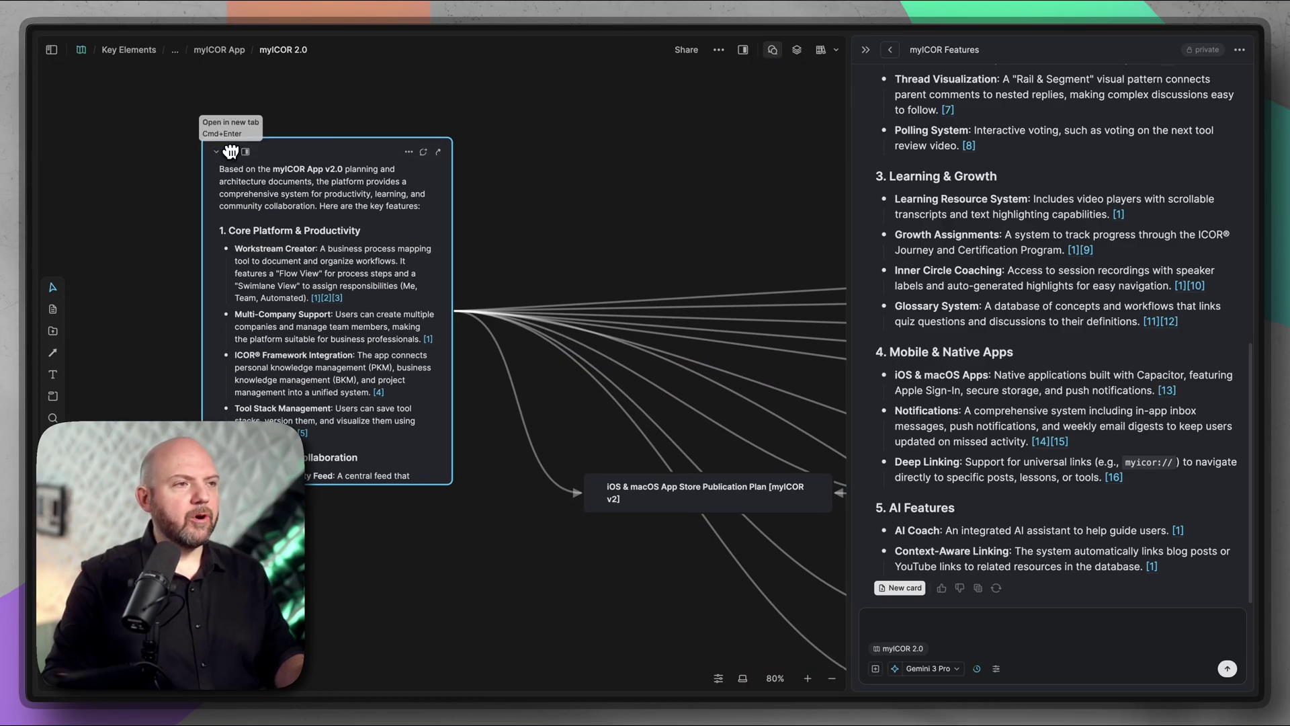
# - Replace the card's intro paragraph with the title 'Summary of myICOR'
pyautogui.click(325, 196)
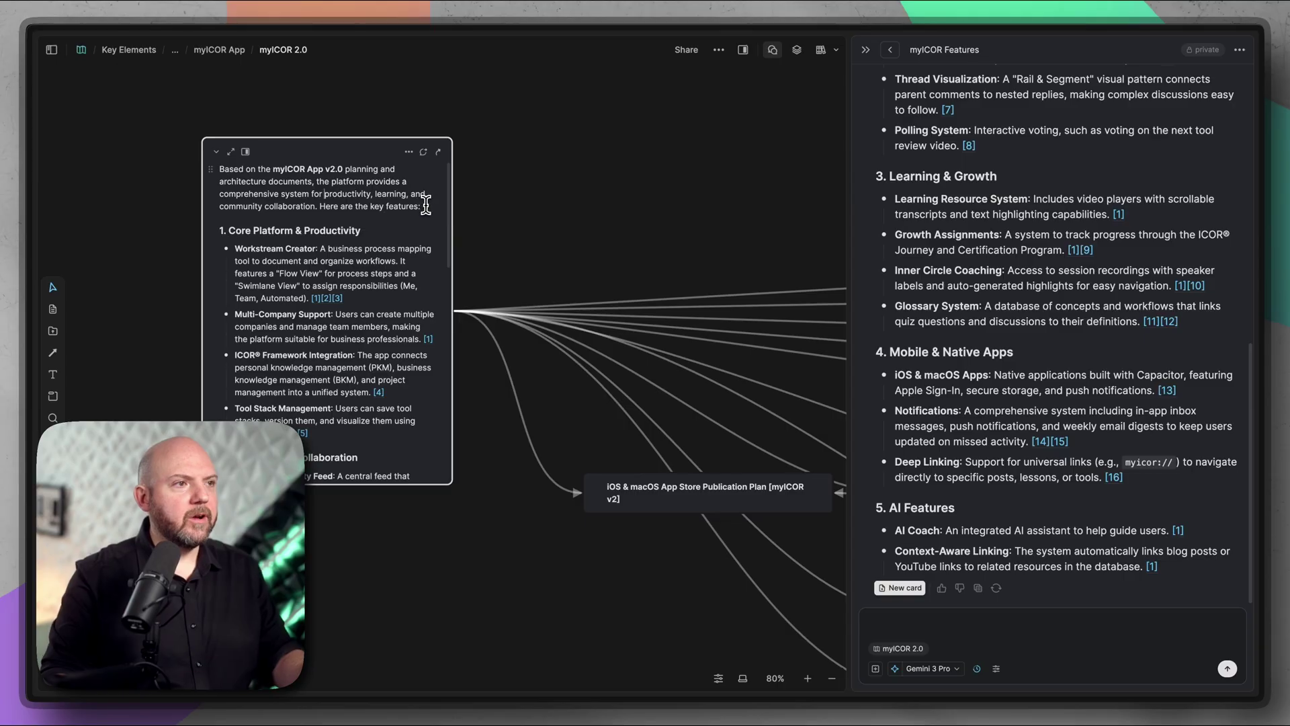
pyautogui.moveTo(422, 206); pyautogui.dragTo(216, 168)
pyautogui.write('Summary of myICOR')
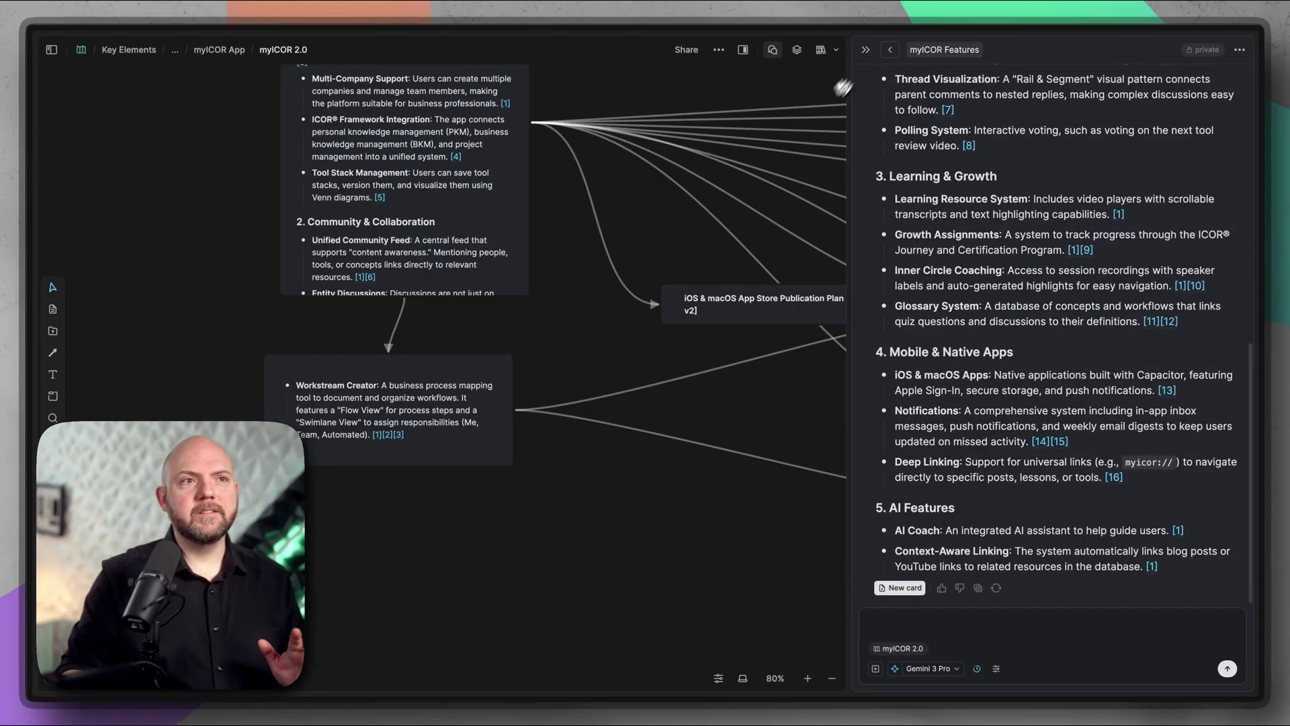
# - Close the AI chat, delete the Summary of myICOR card, and return to the spaces overview
pyautogui.click(866, 49)
pyautogui.moveTo(746, 380); pyautogui.dragTo(717, 465)
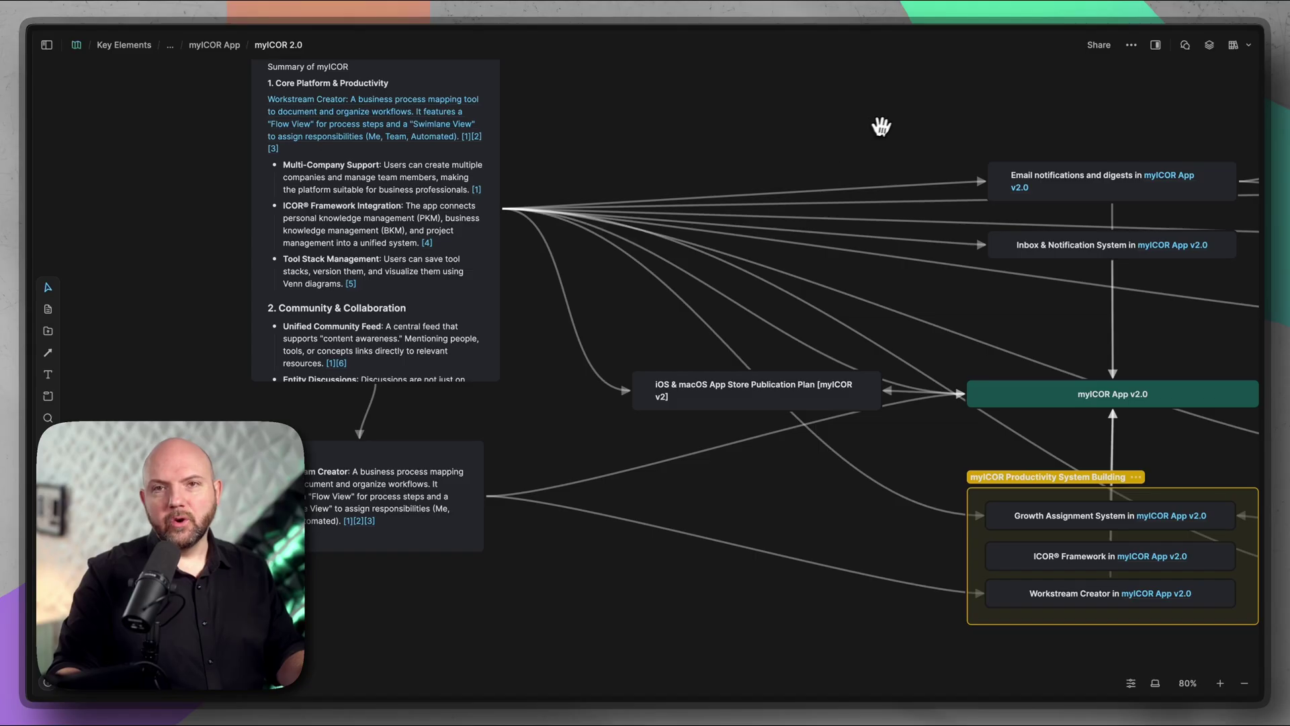
pyautogui.moveTo(884, 124); pyautogui.dragTo(772, 208)
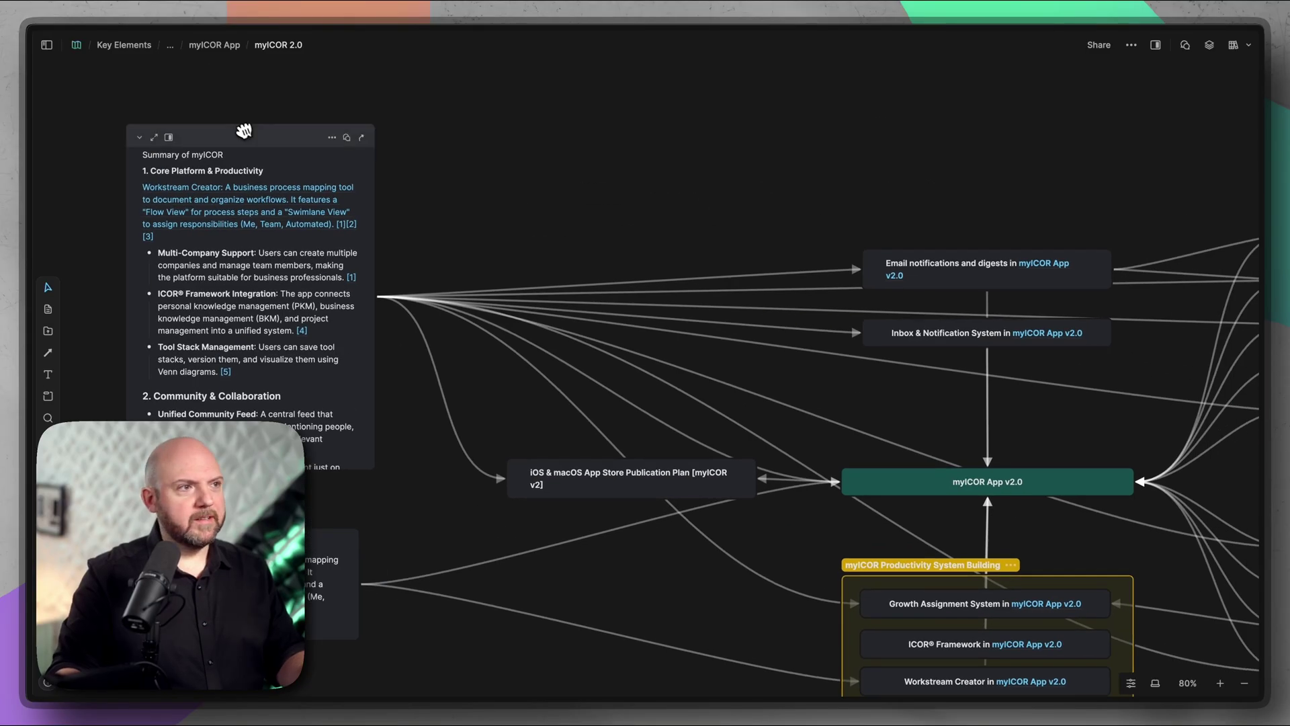
pyautogui.click(332, 138)
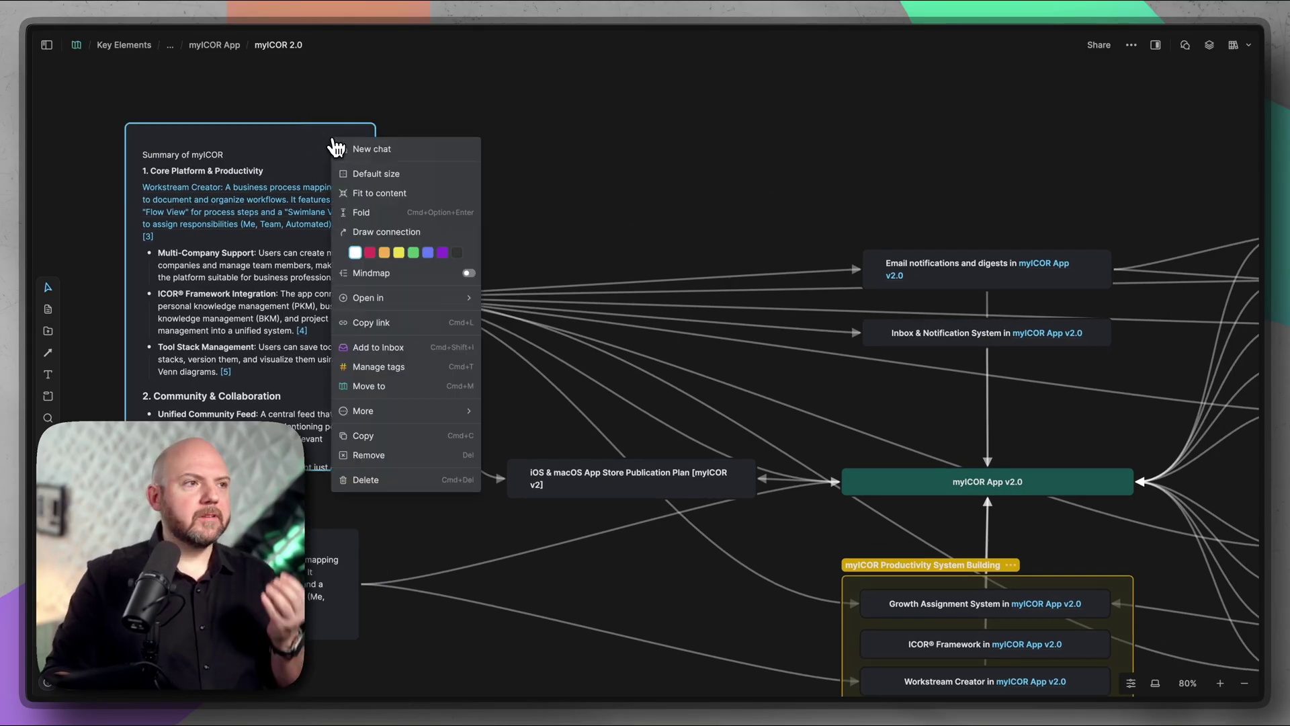
pyautogui.click(402, 481)
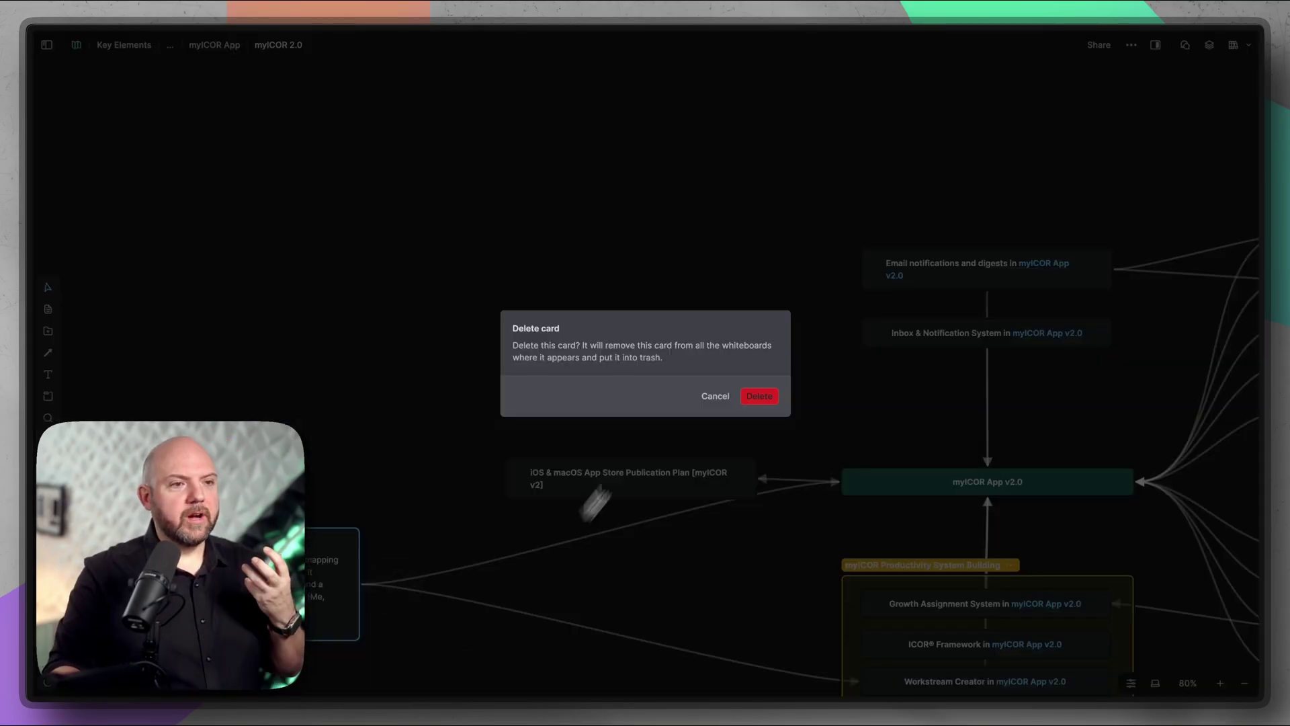
pyautogui.click(760, 397)
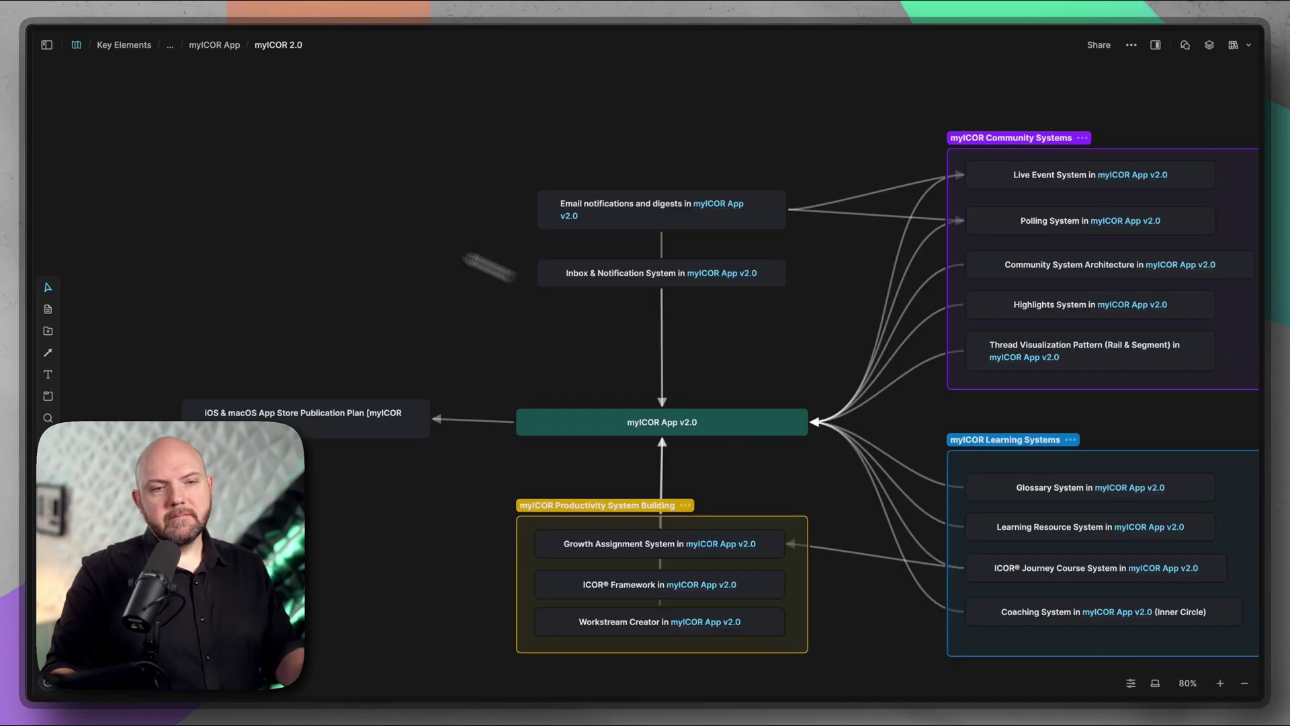
pyautogui.click(76, 45)
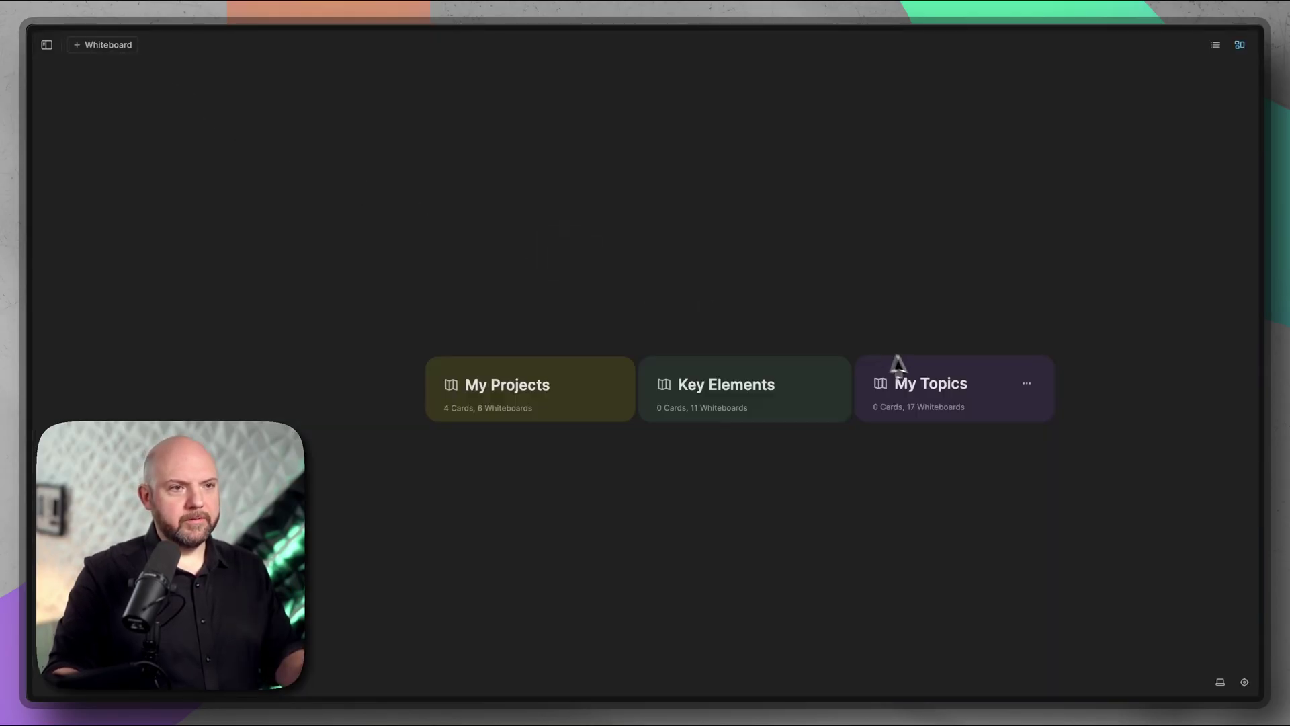
# - On the YouTube Testing whiteboard, embed the second YouTube video from its pasted link
pyautogui.click(805, 250)
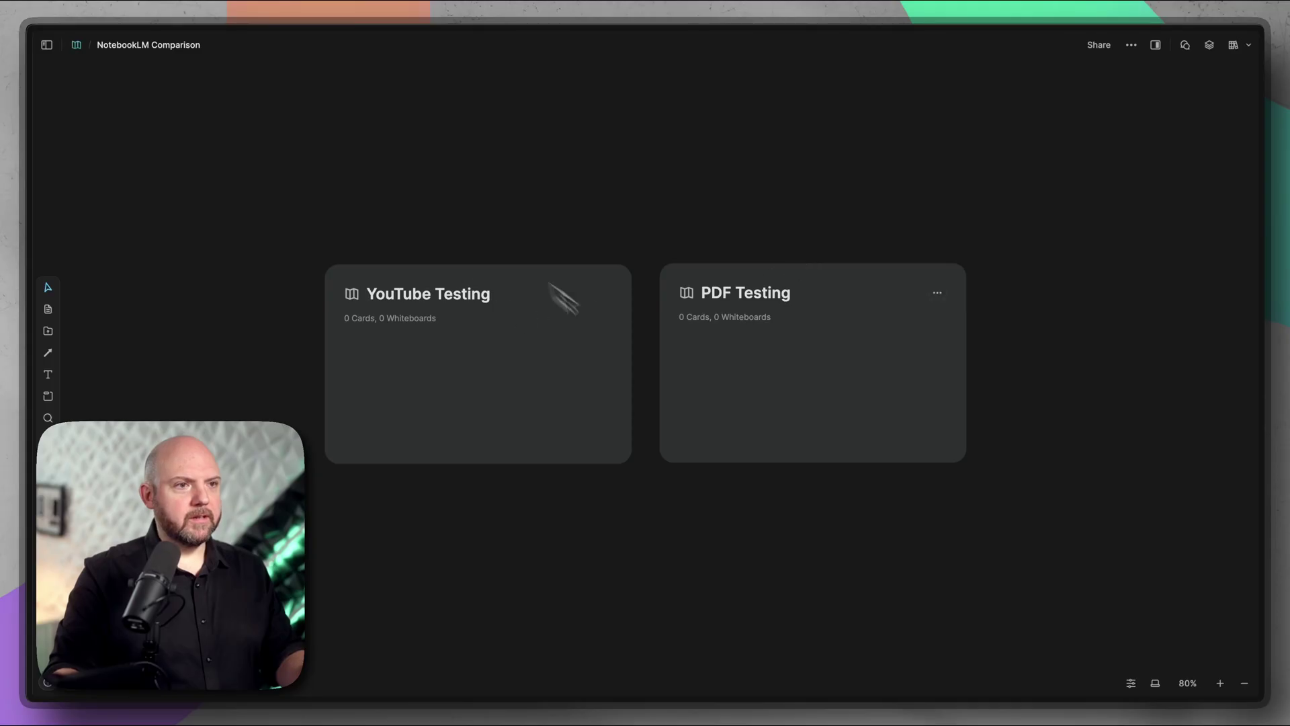
pyautogui.click(526, 282)
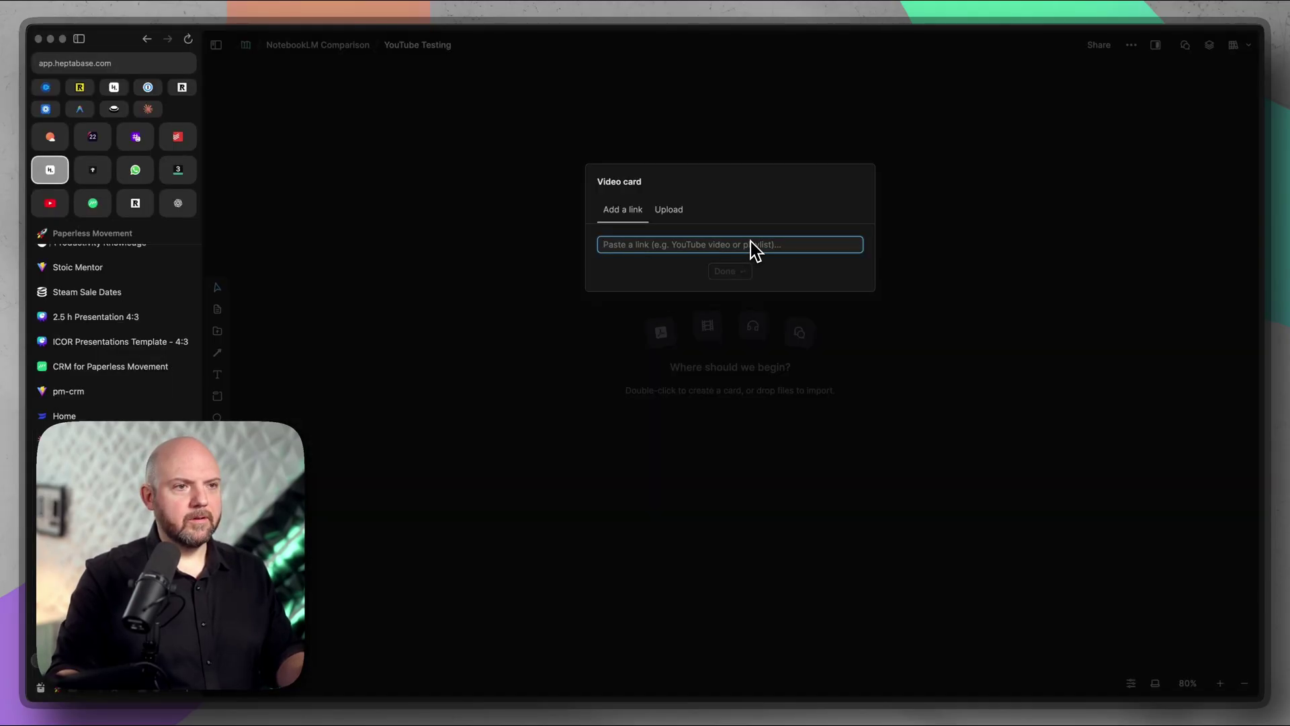
pyautogui.press('super+v')
pyautogui.click(727, 271)
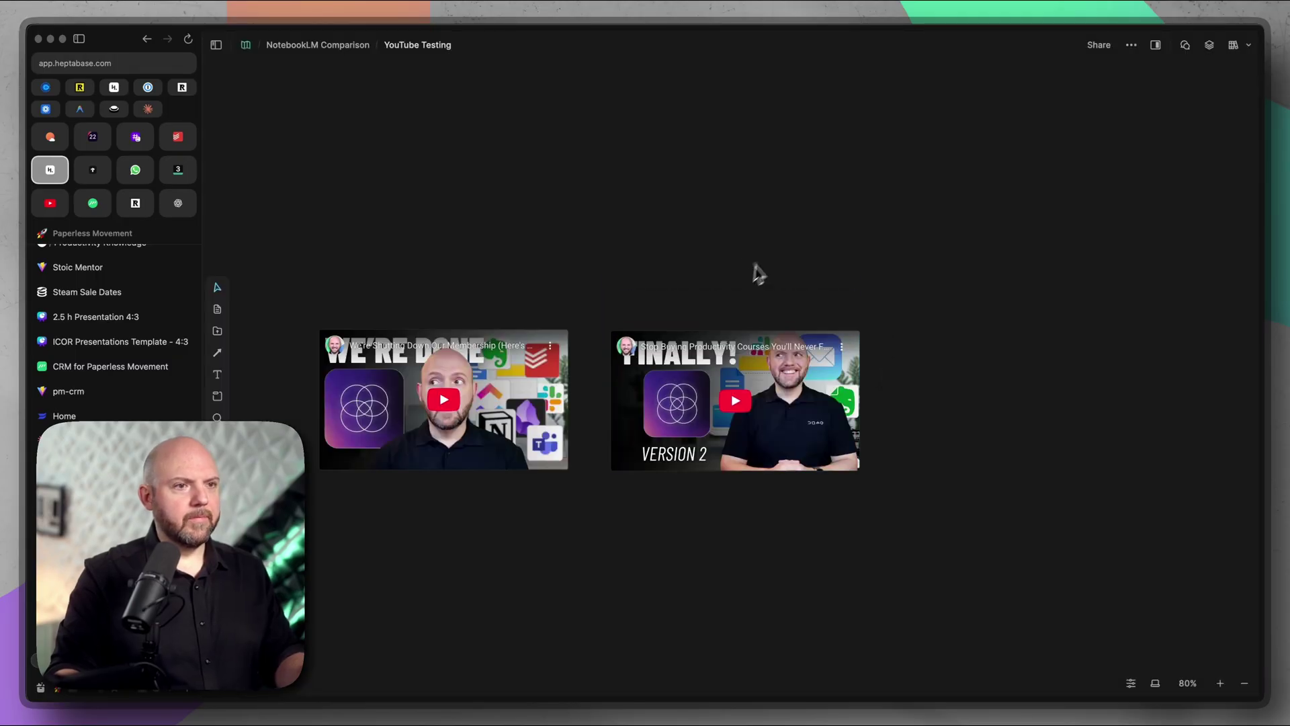
pyautogui.scroll(3, 111, 336)
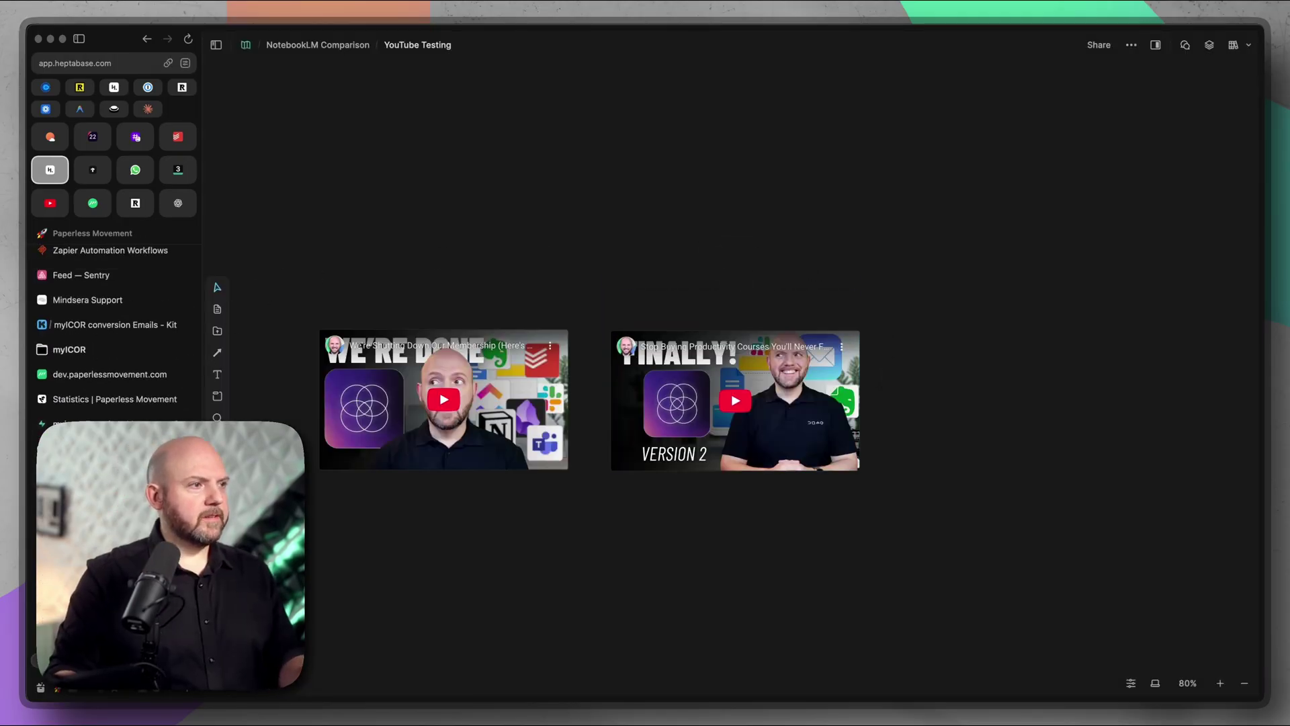
# - Add the pasted YouTube video as a NotebookLM source, then open and dismiss the Add sources options
pyautogui.hotkey('ctrl', 'Tab')
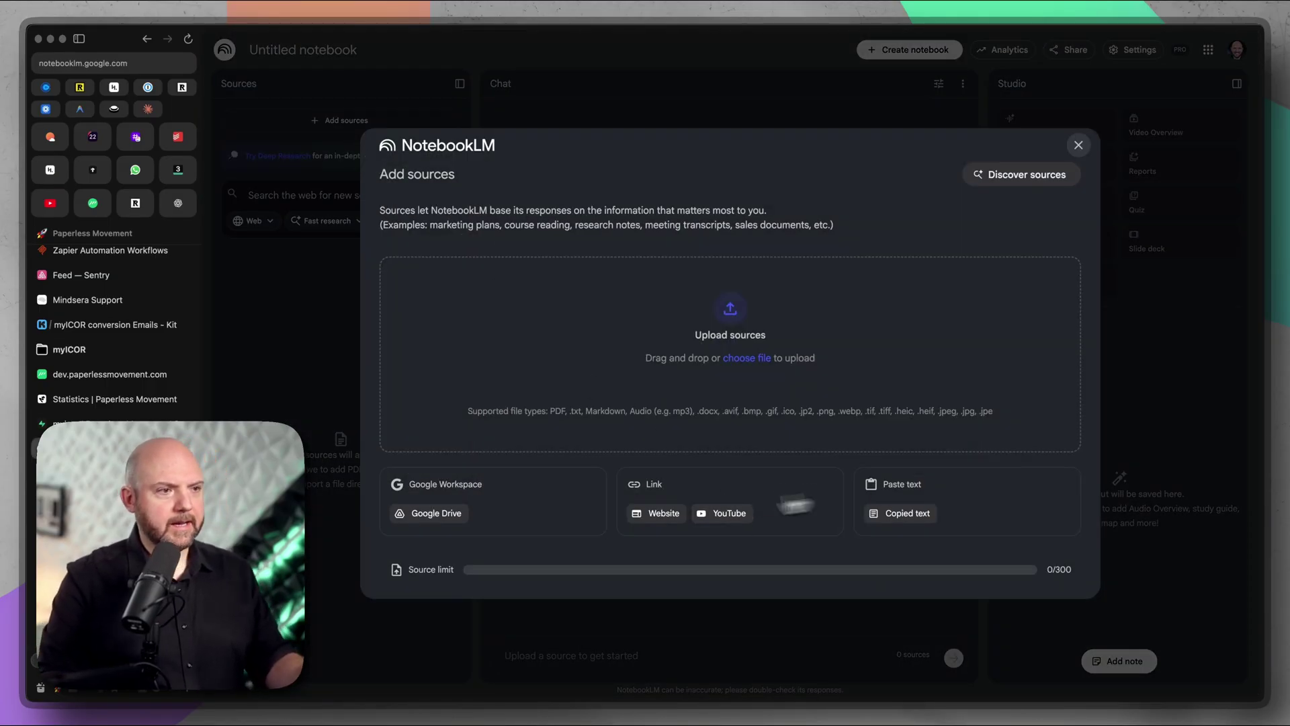
pyautogui.click(724, 512)
pyautogui.click(590, 288)
pyautogui.write('https://youtu.be/XRH_Ir-4kCO')
pyautogui.press('Return')
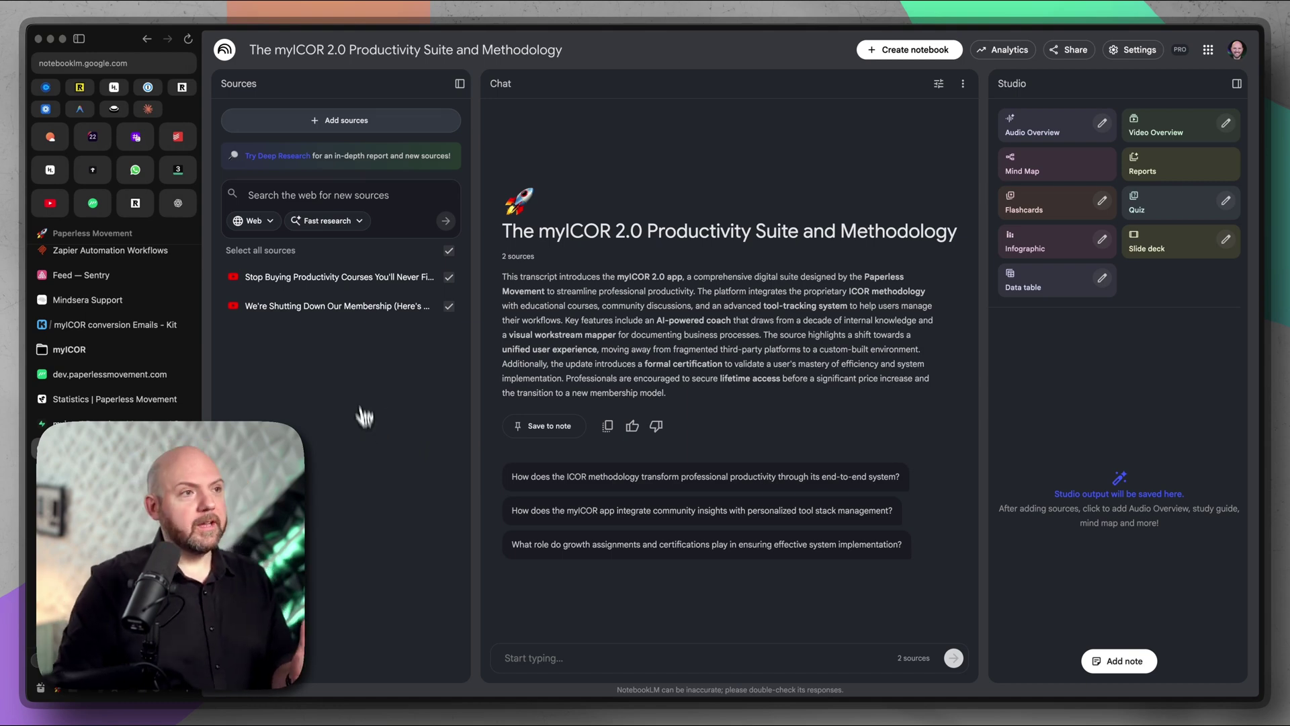
pyautogui.click(368, 124)
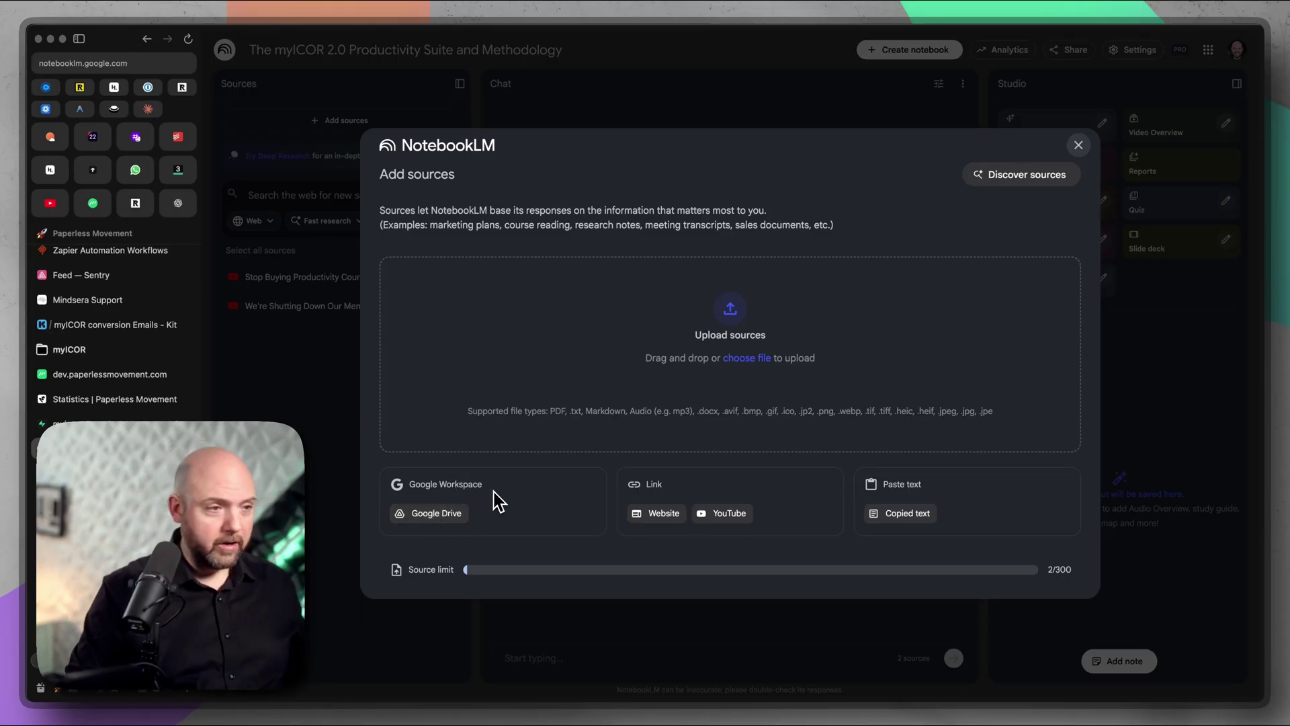
pyautogui.click(423, 626)
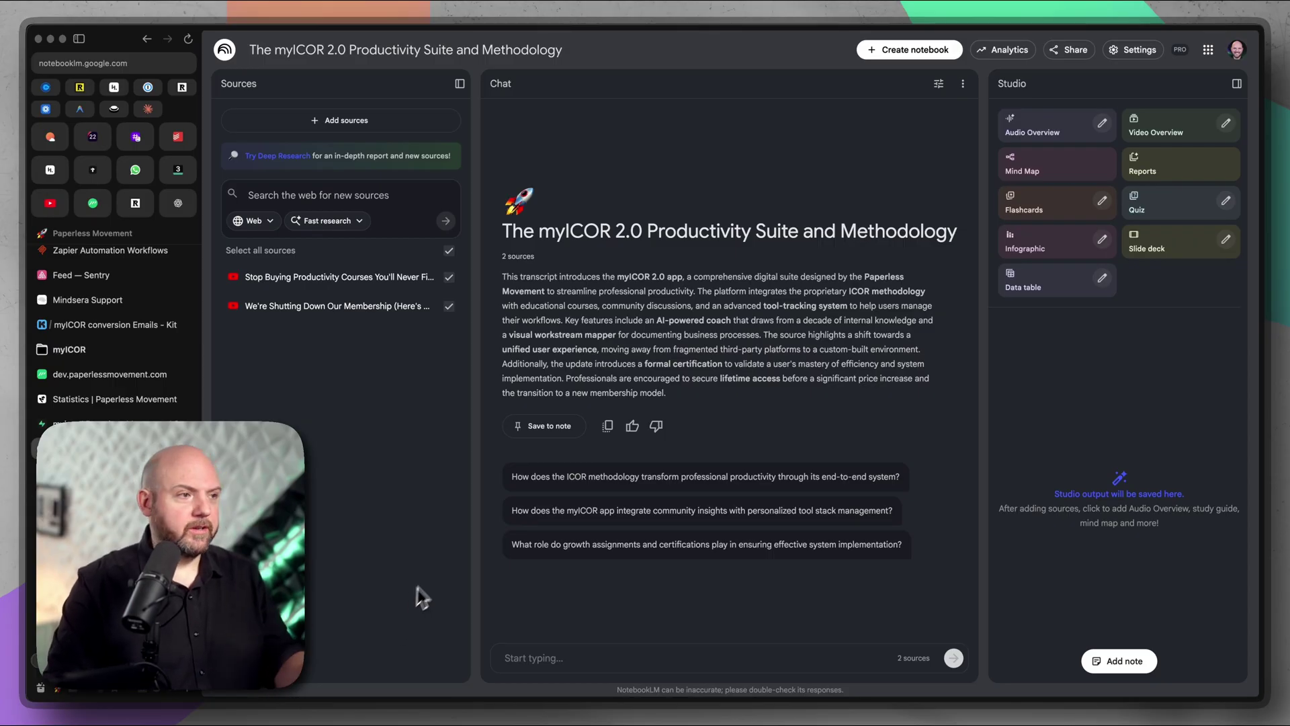
# - Back on YouTube Testing, discard a stray empty card, collapse the browser sidebar and centre both videos
pyautogui.click(49, 172)
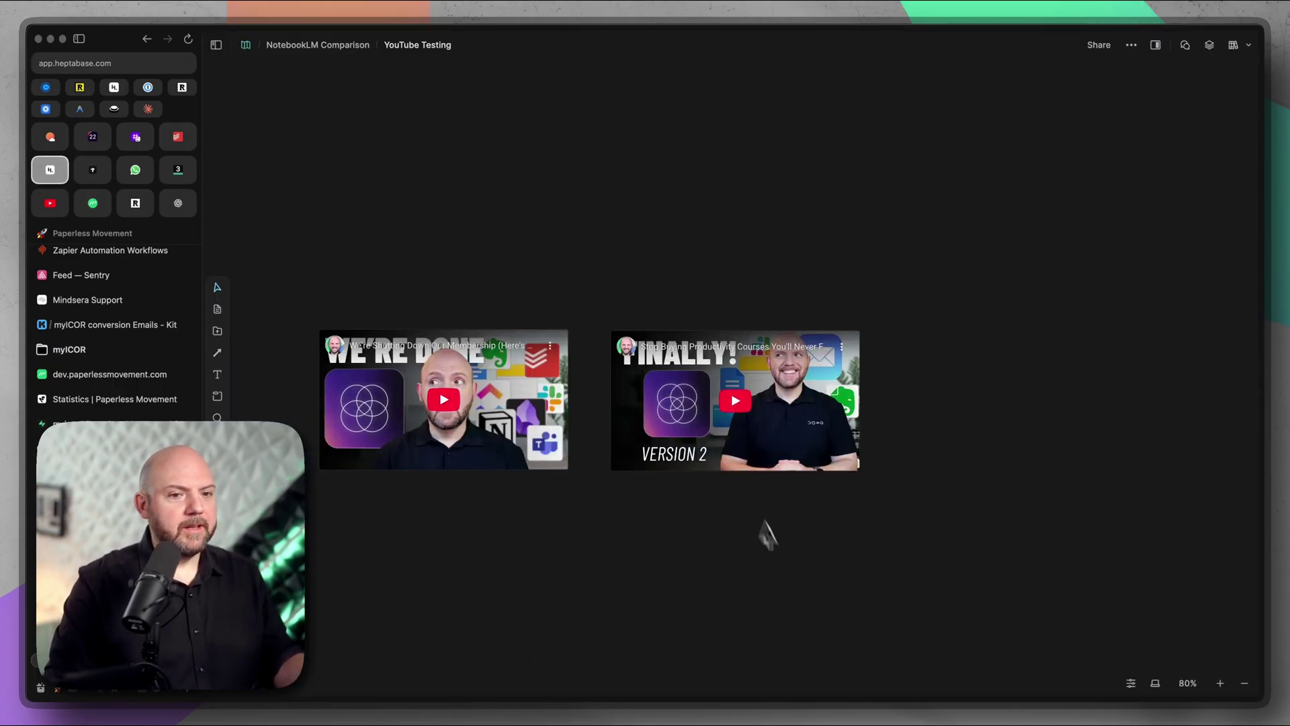
pyautogui.doubleClick(649, 232)
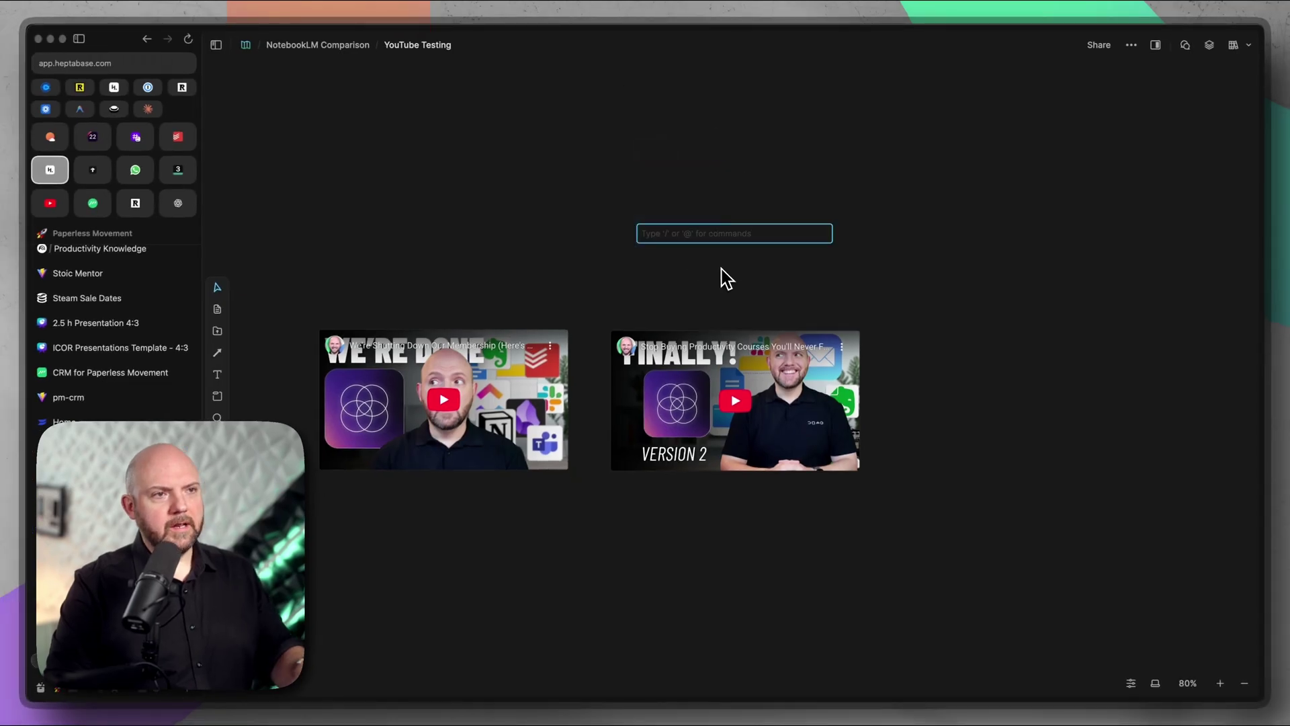
pyautogui.click(721, 269)
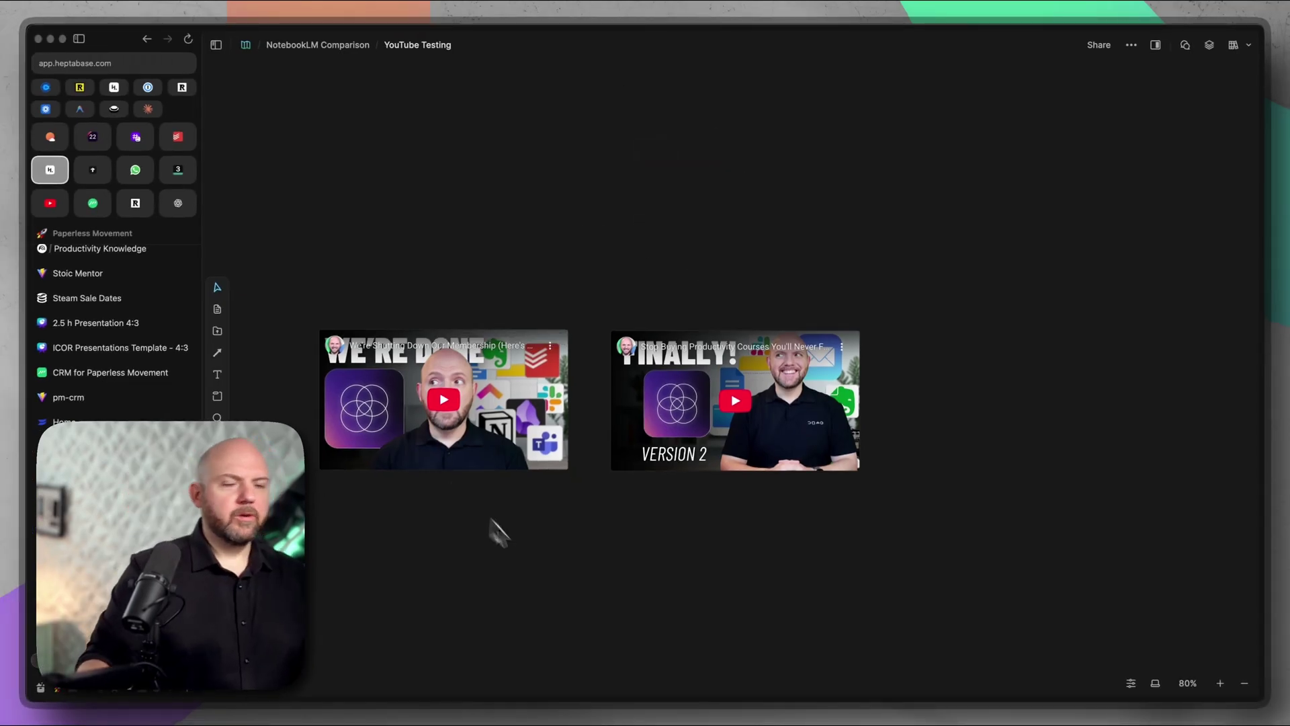
pyautogui.moveTo(606, 579); pyautogui.dragTo(758, 555)
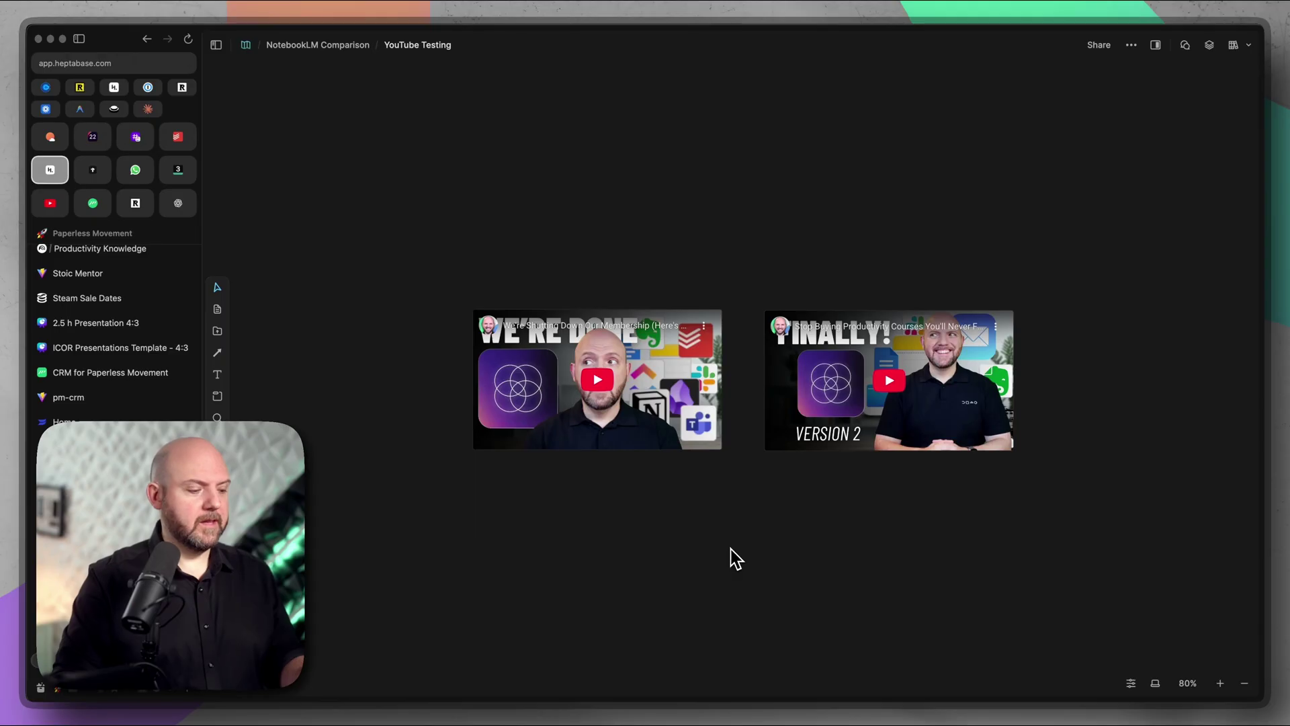
pyautogui.press('super+s')
pyautogui.moveTo(580, 536); pyautogui.dragTo(661, 516)
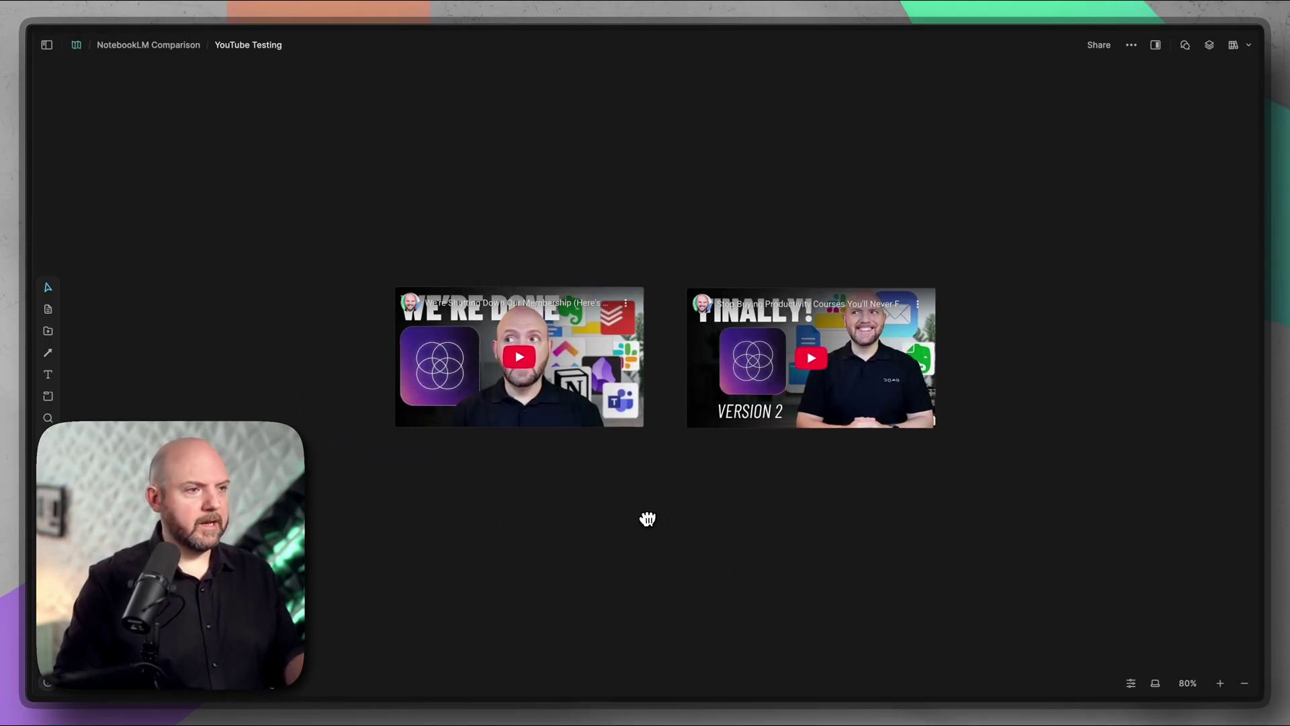
pyautogui.hotkey('ctrl', 'Tab')
# - Create a new Mem note with the second YouTube video's link pasted in unchanged, then open its link editor
pyautogui.hotkey('ctrl', 'Tab')
pyautogui.hotkey('ctrl', 'Tab')
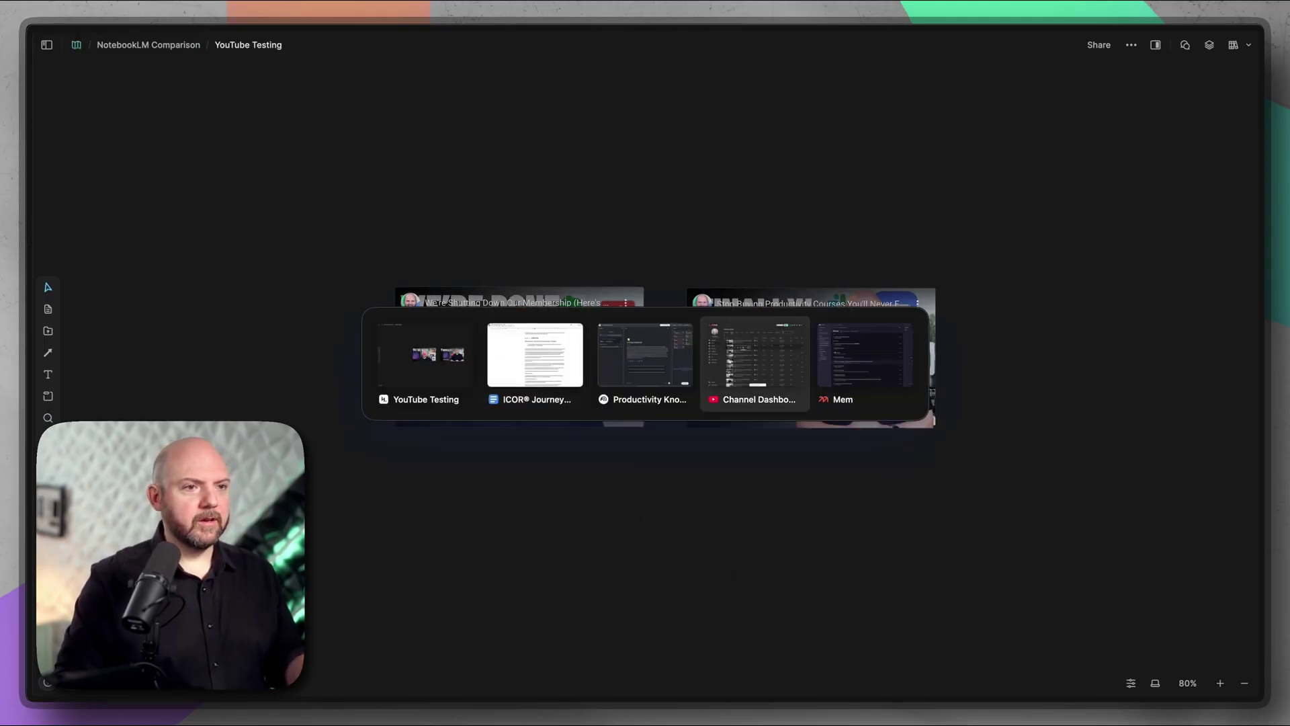
pyautogui.hotkey('ctrl', 'Tab')
pyautogui.hotkey('ctrl', 'Tab')
pyautogui.hotkey('ctrl', 'Tab')
pyautogui.hotkey('ctrl', 'Tab')
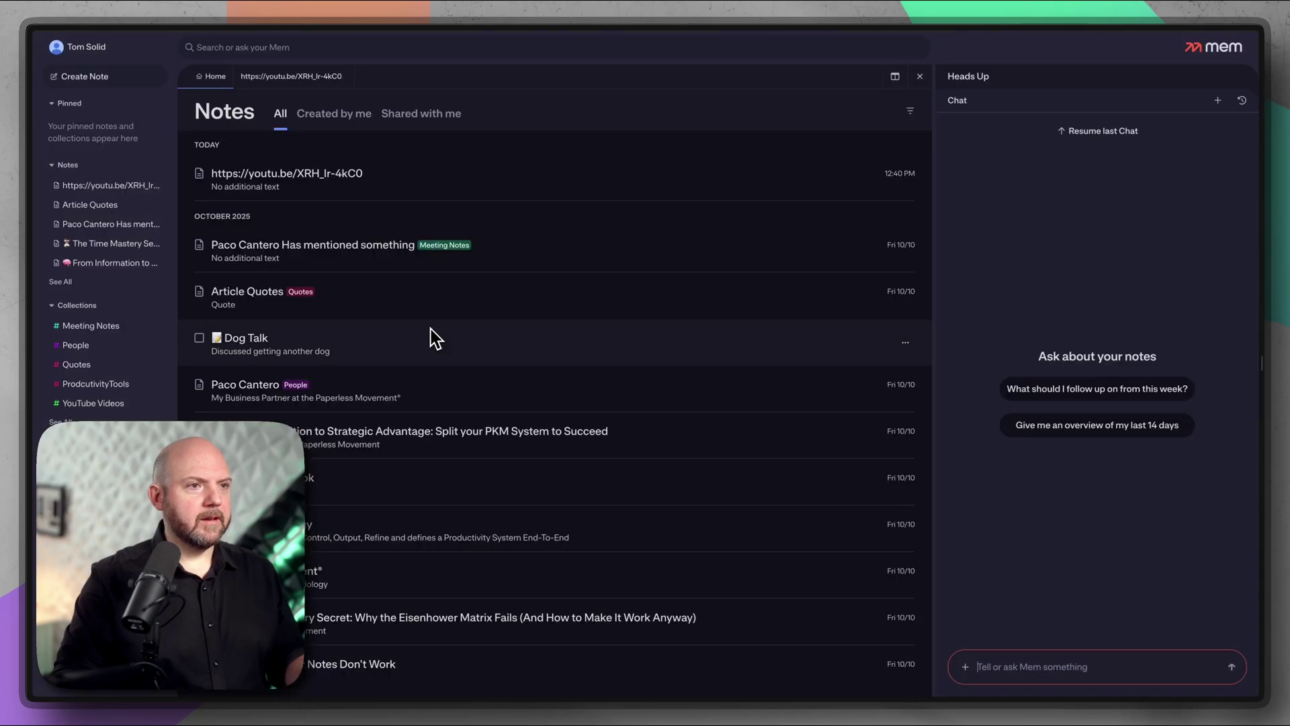
pyautogui.click(94, 78)
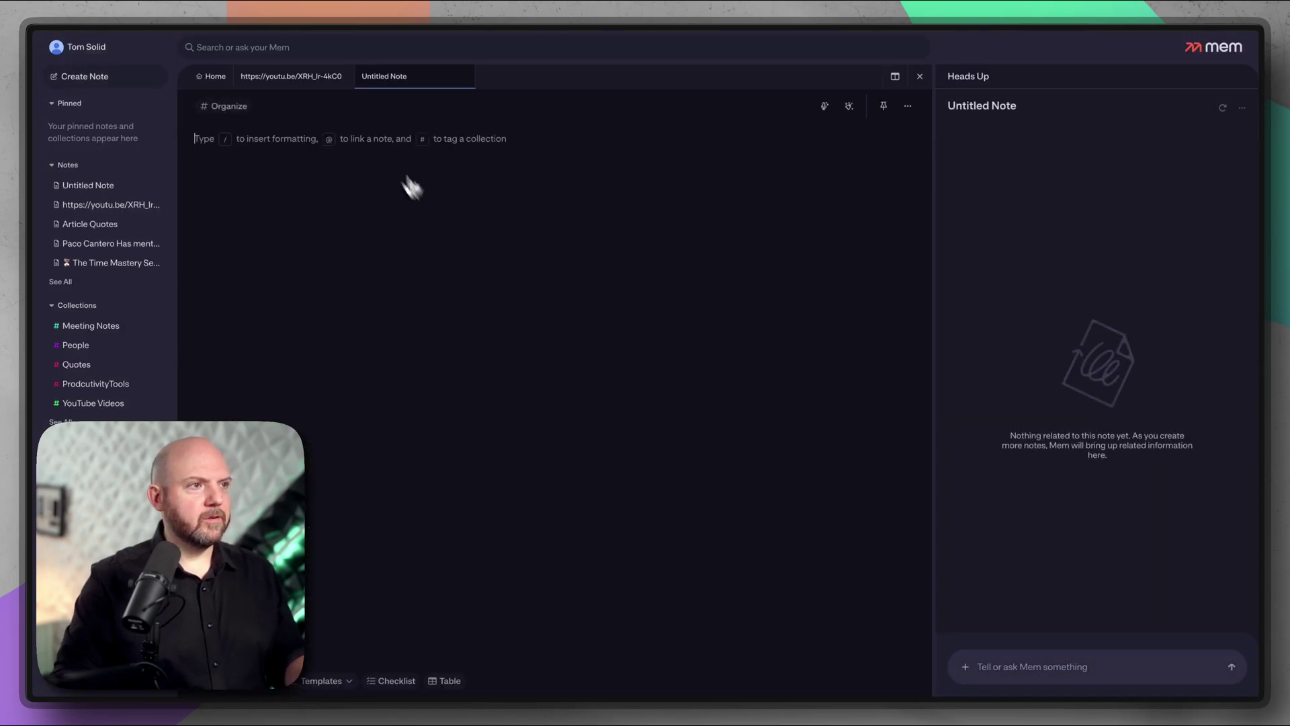
pyautogui.write('https://youtu.be/rFas8GIgF4Q')
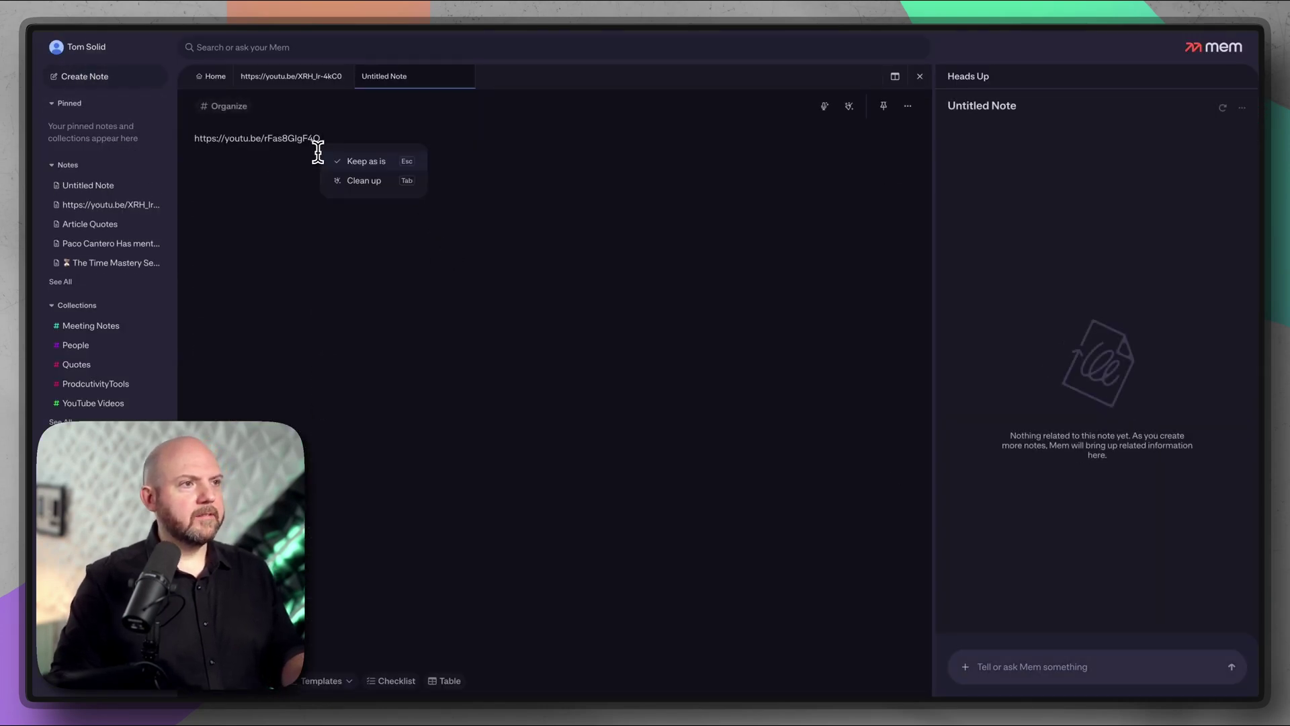
pyautogui.press('Escape')
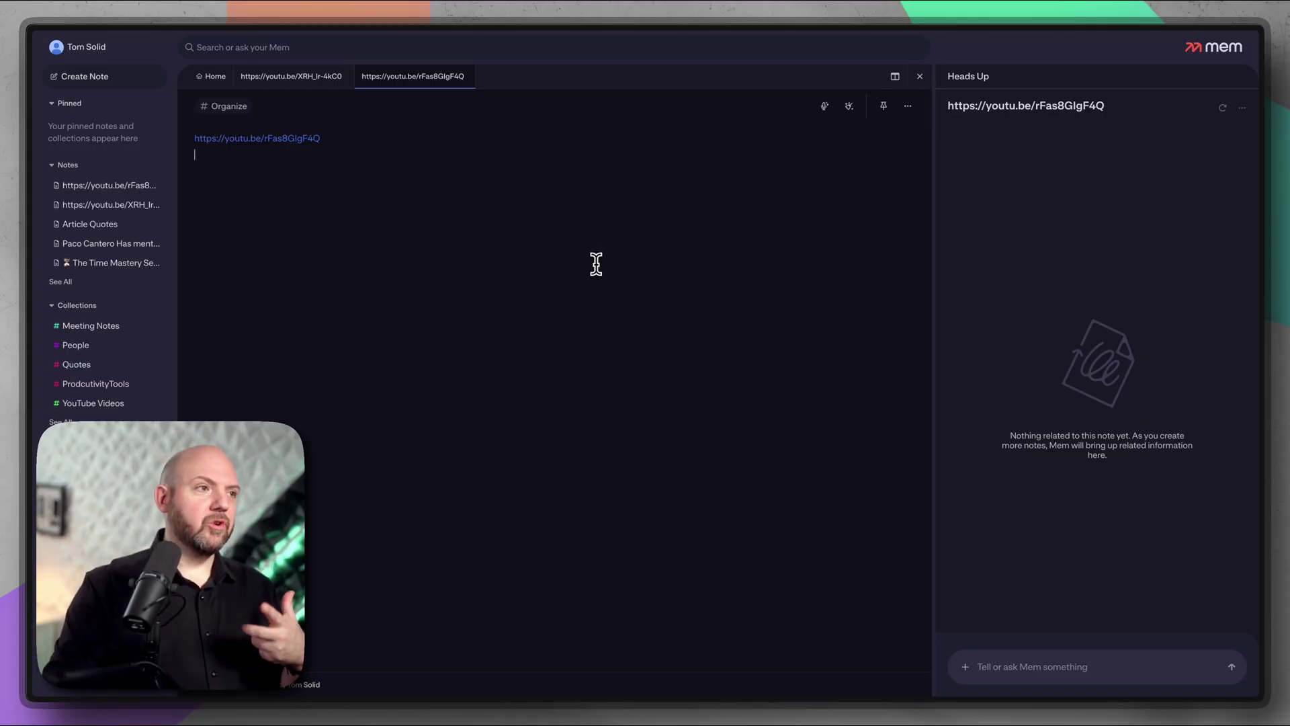
pyautogui.moveTo(291, 139)
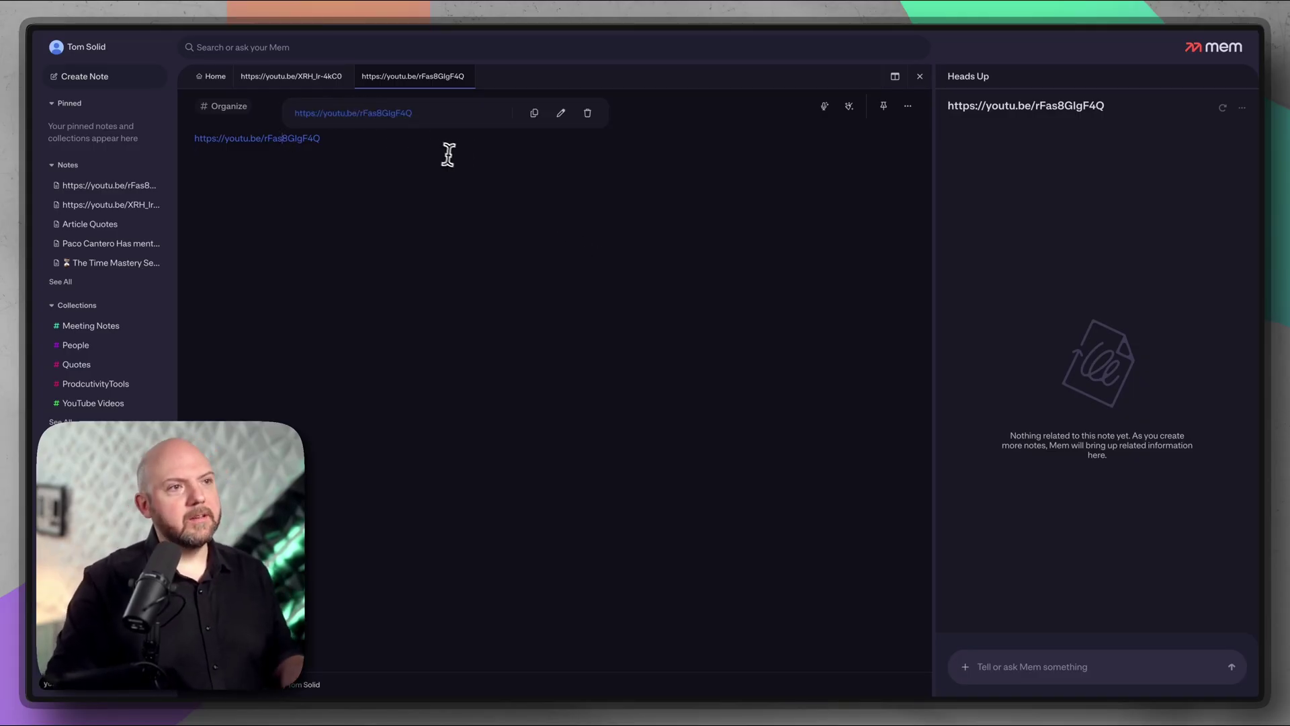
pyautogui.click(561, 113)
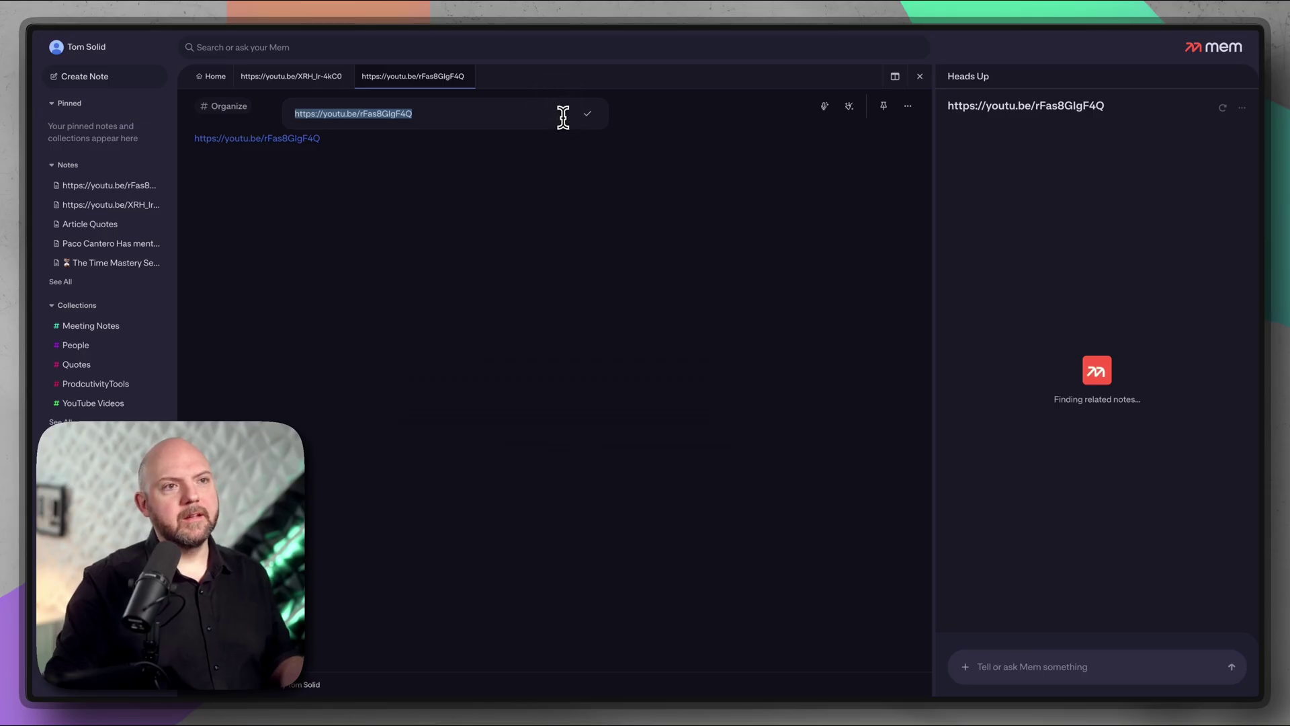
# - Close the link editor and scroll through the new link note
pyautogui.click(600, 214)
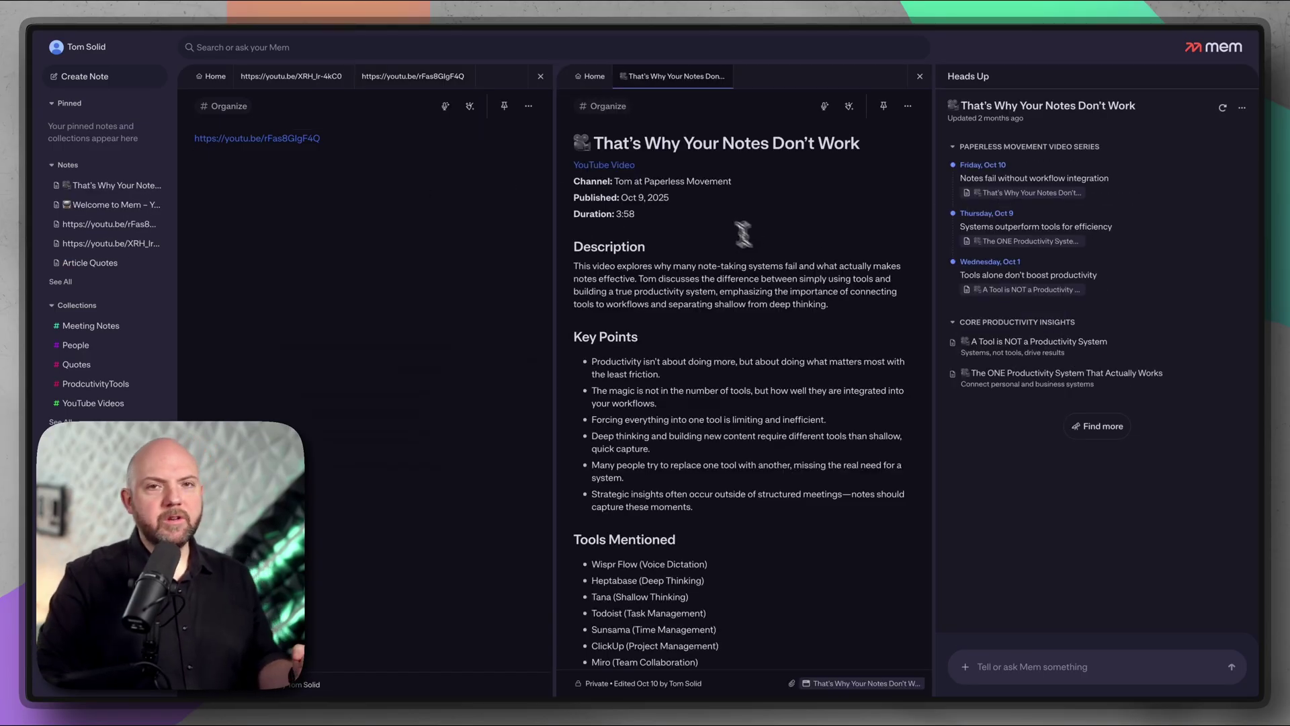
pyautogui.scroll(-10, 697, 334)
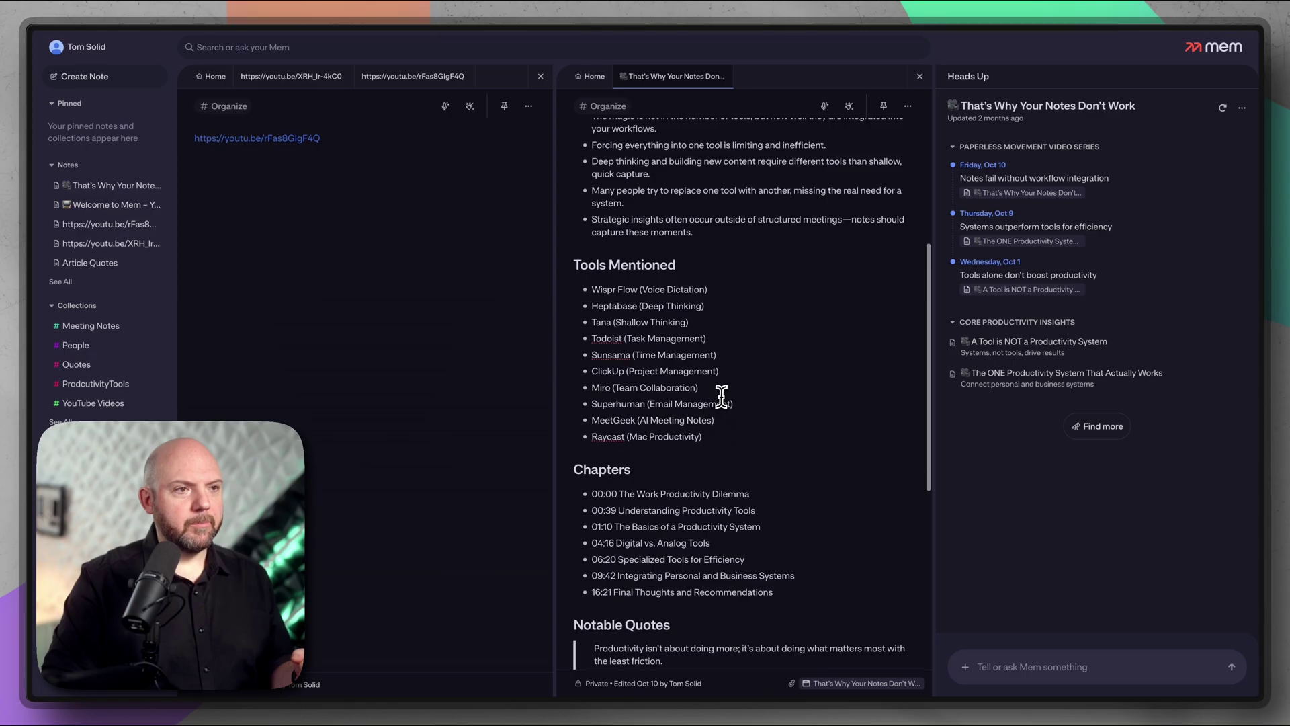
pyautogui.scroll(10, 754, 438)
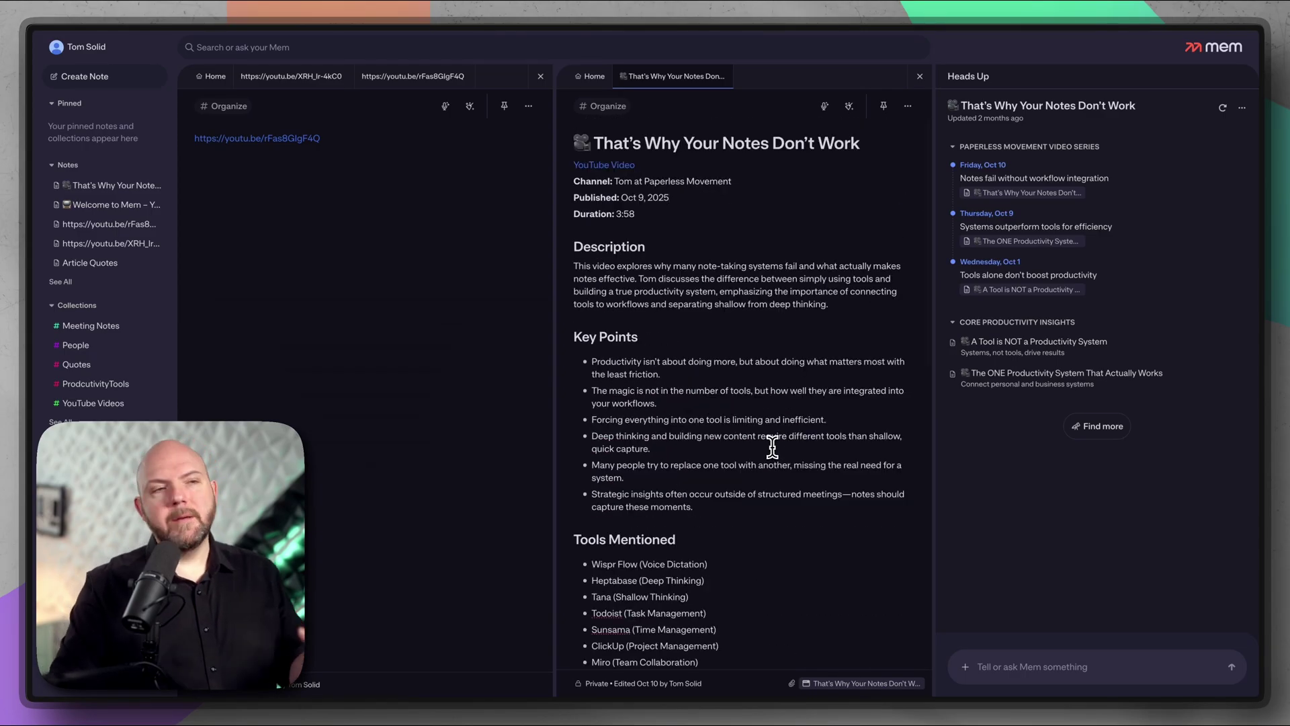
# - Open the That's Why Your Notes Don't Work note beside it, read it, and close that pane
pyautogui.click(683, 168)
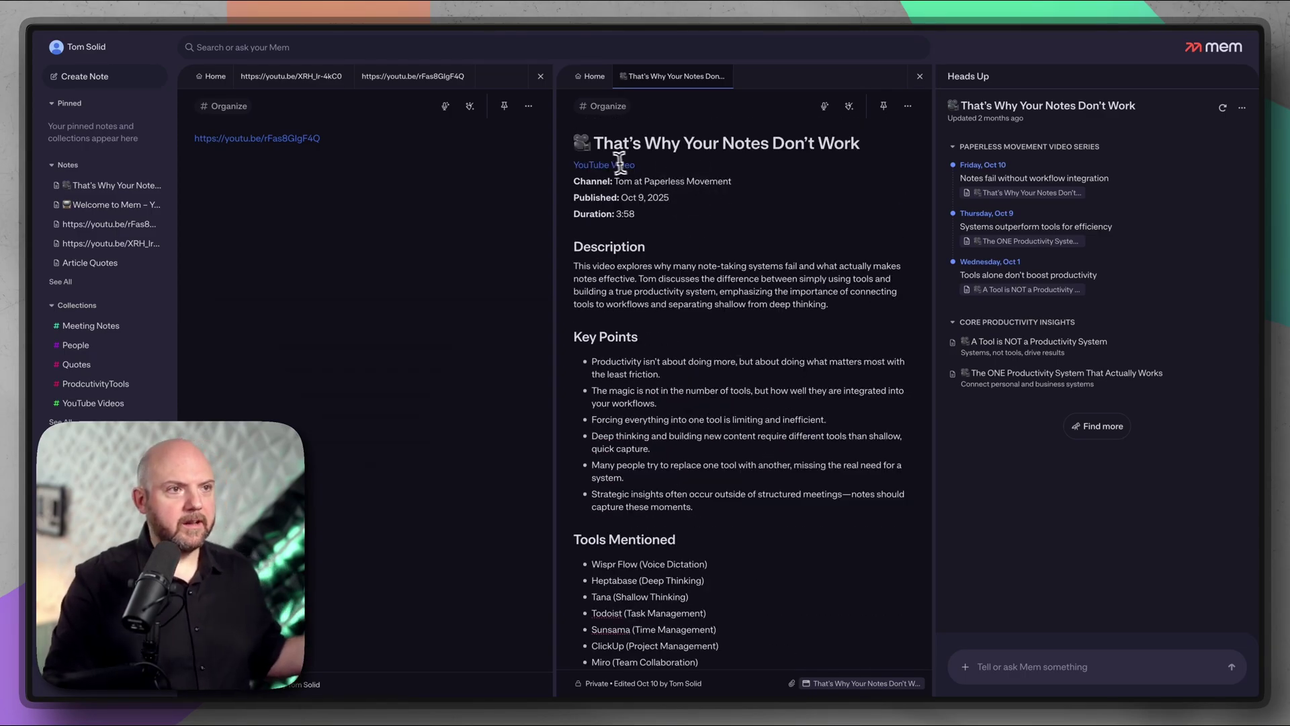
pyautogui.moveTo(609, 163)
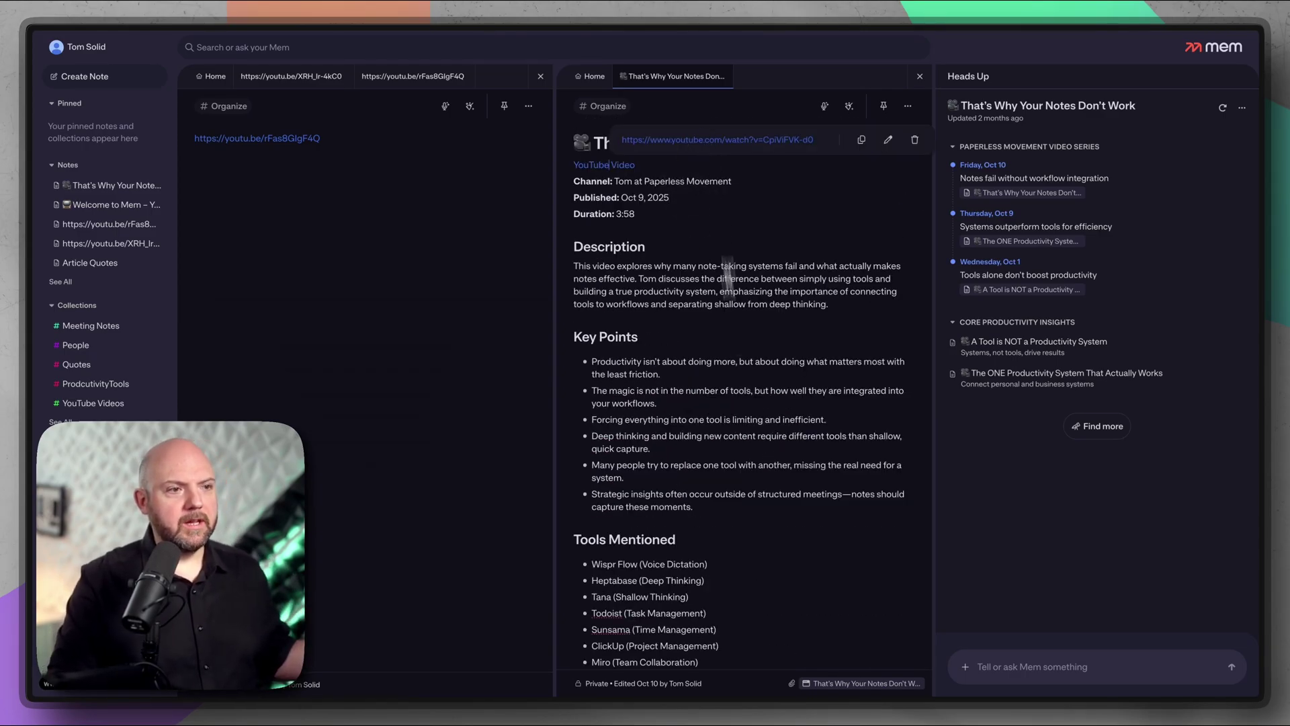
pyautogui.moveTo(574, 266); pyautogui.dragTo(766, 560)
pyautogui.scroll(-3, 766, 559)
pyautogui.scroll(-7, 765, 559)
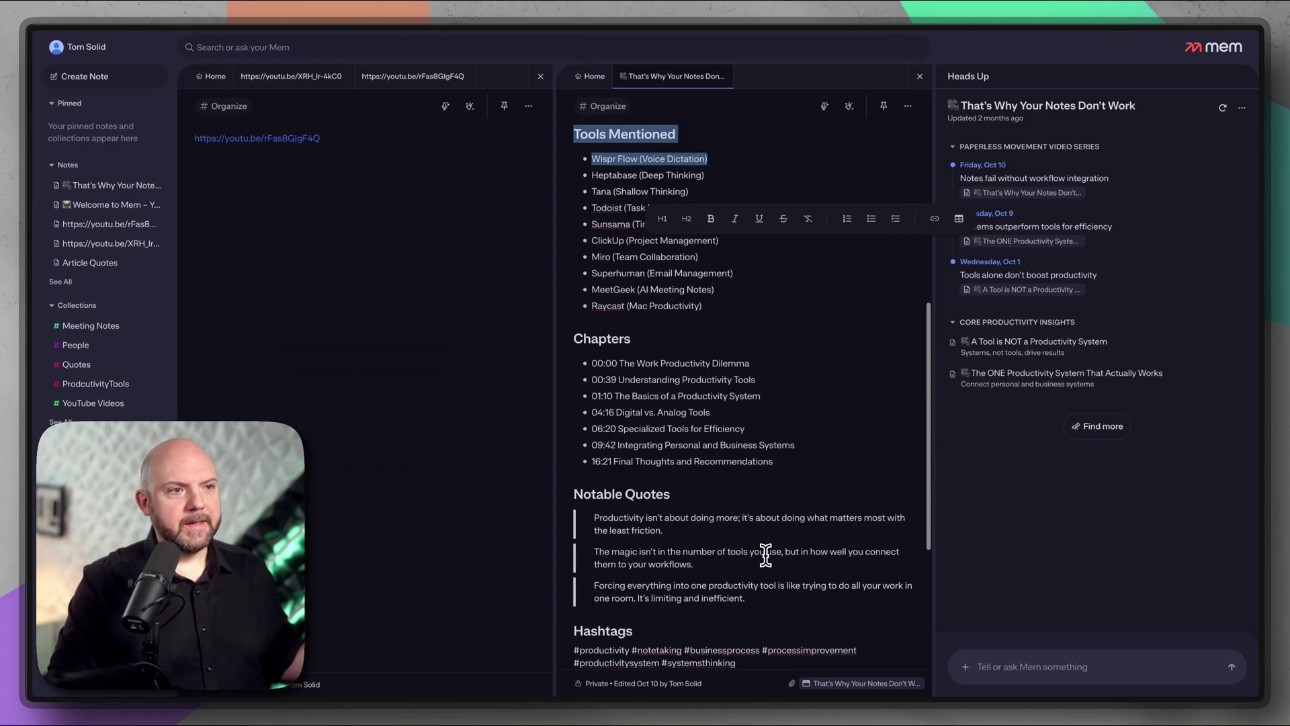
pyautogui.scroll(9, 807, 532)
pyautogui.click(808, 531)
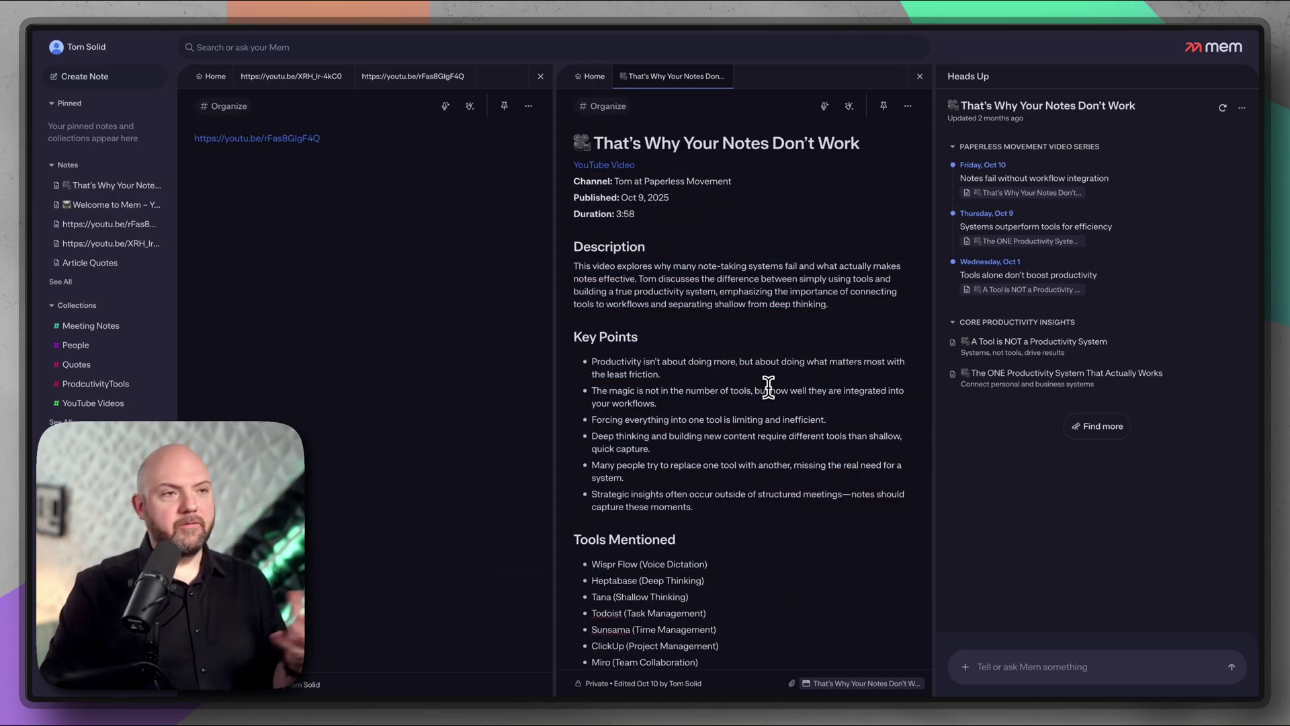
pyautogui.click(920, 75)
pyautogui.click(969, 143)
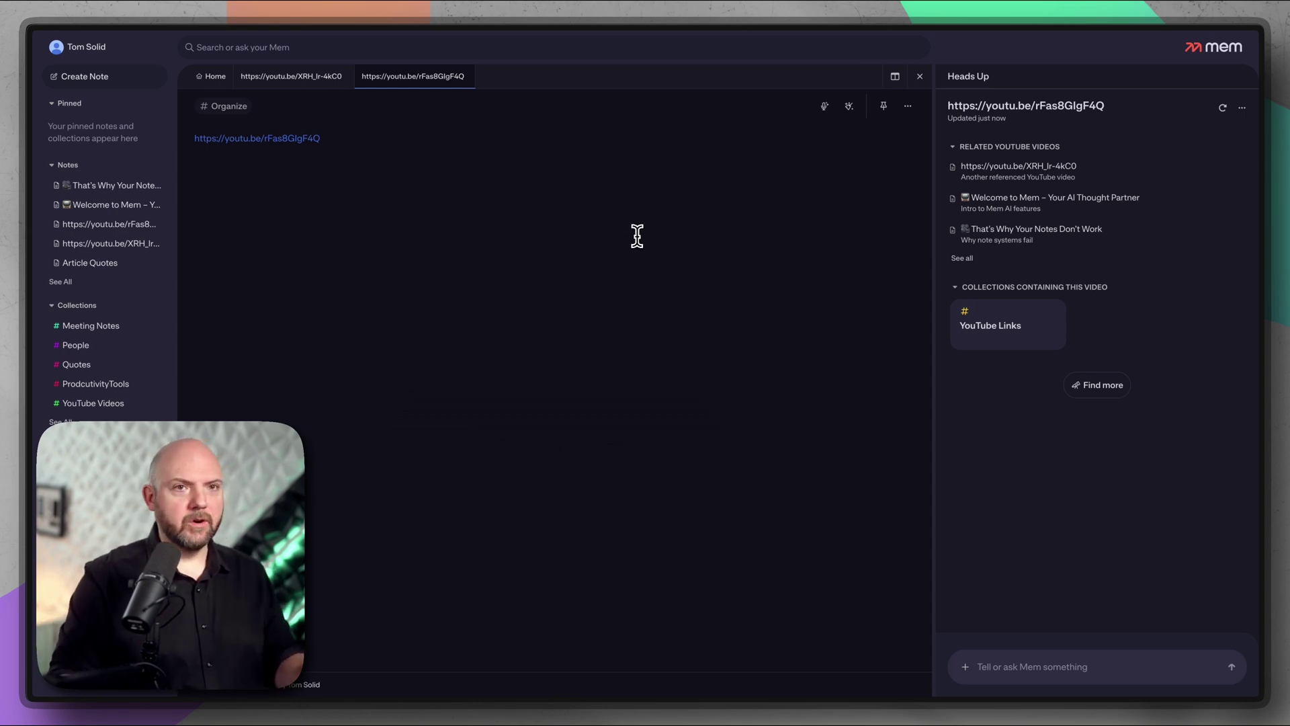
# - Ask Heptabase's AI chat 'What is myICOR?' about the two YouTube videos
pyautogui.press('super+Tab')
pyautogui.press('super+Tab')
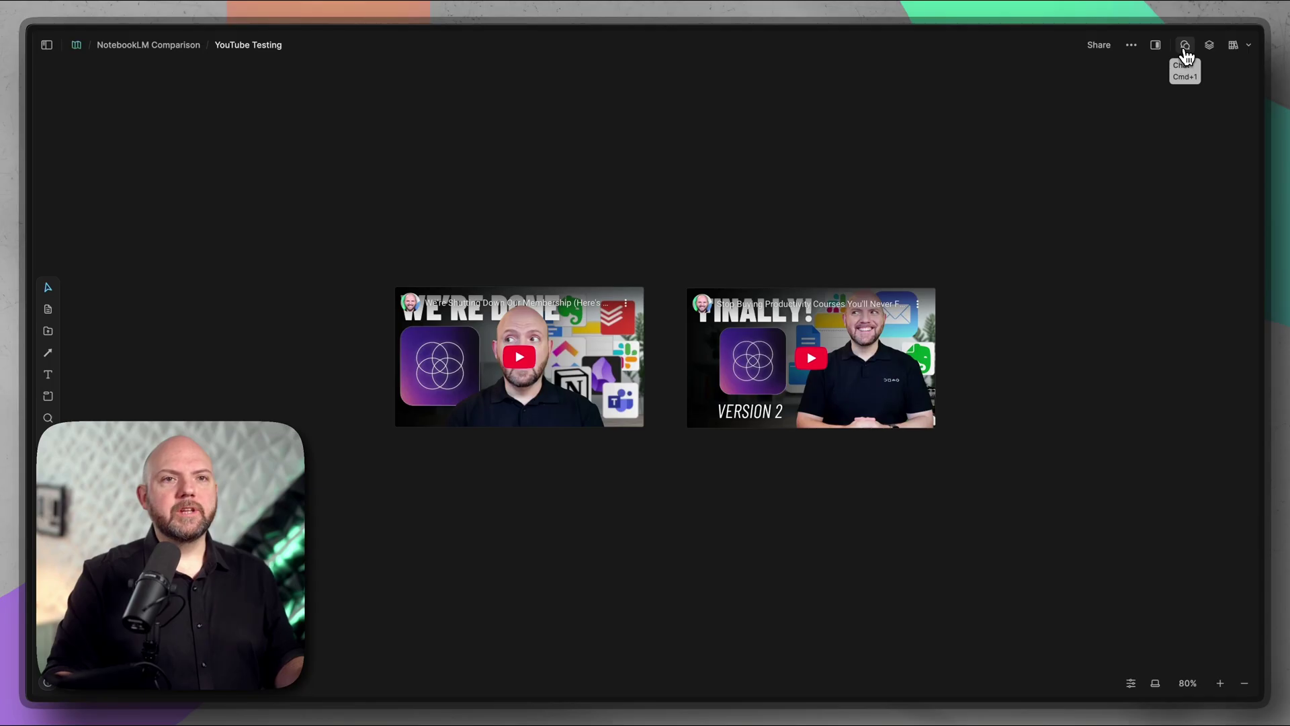
pyautogui.click(1180, 49)
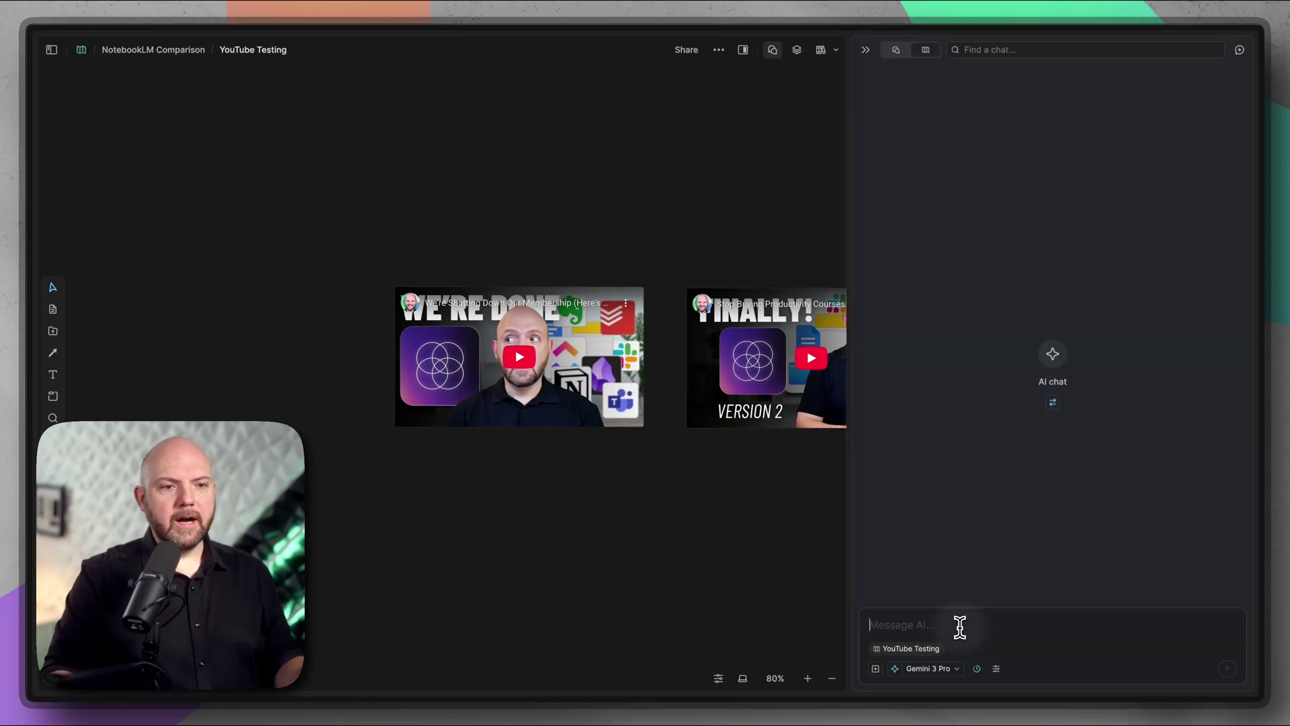
pyautogui.write('What ')
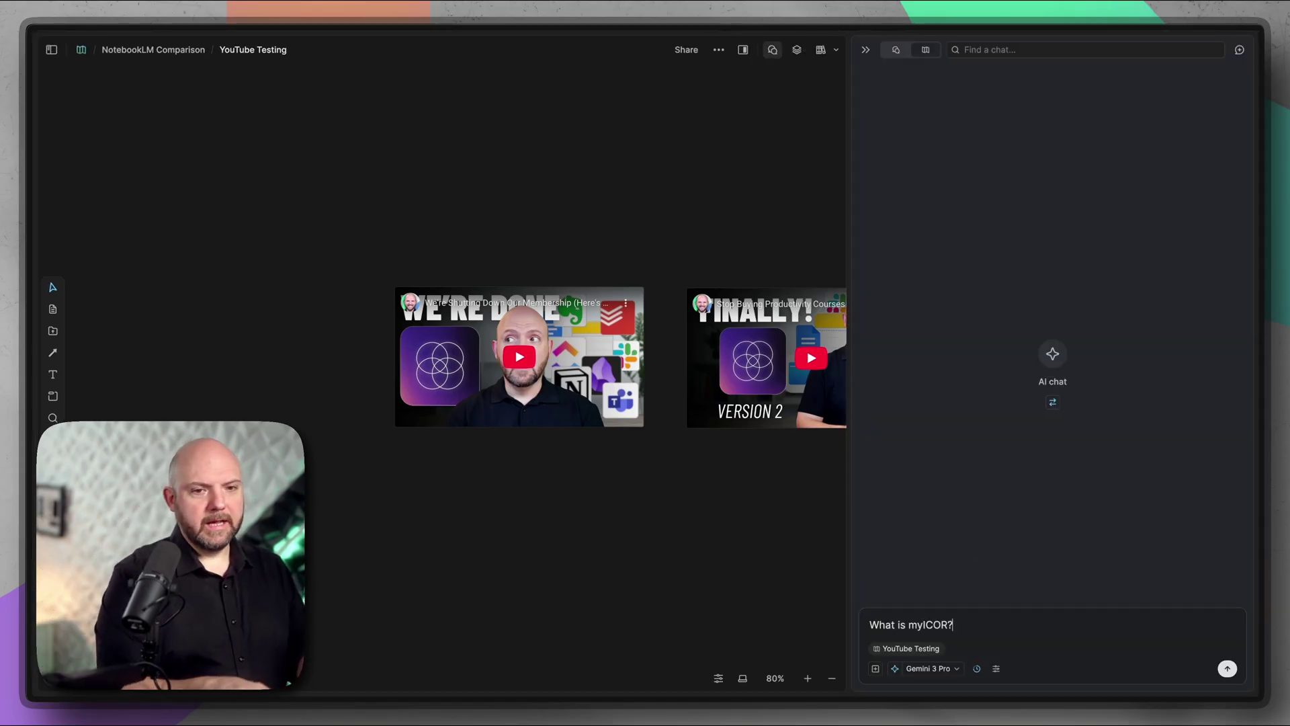
pyautogui.write('is myICOR?')
pyautogui.hotkey('shift', 'Return')
pyautogui.press('Return')
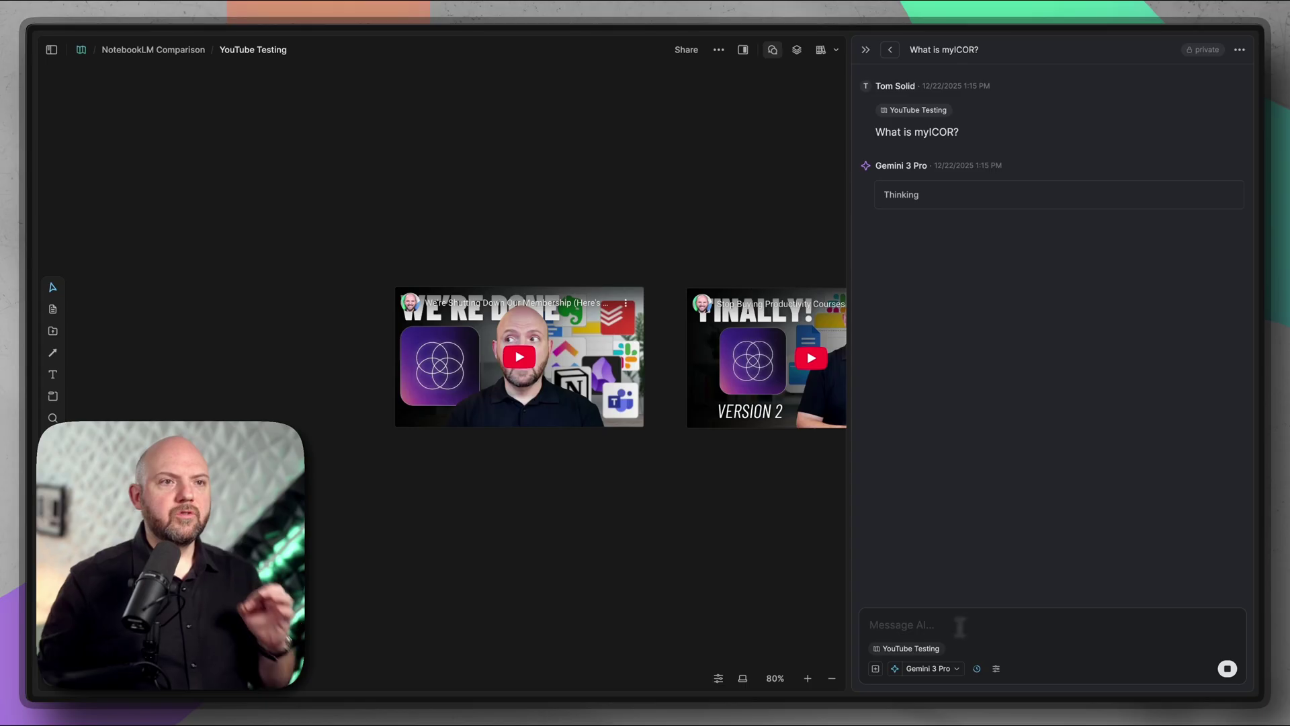
pyautogui.moveTo(694, 495); pyautogui.dragTo(494, 449)
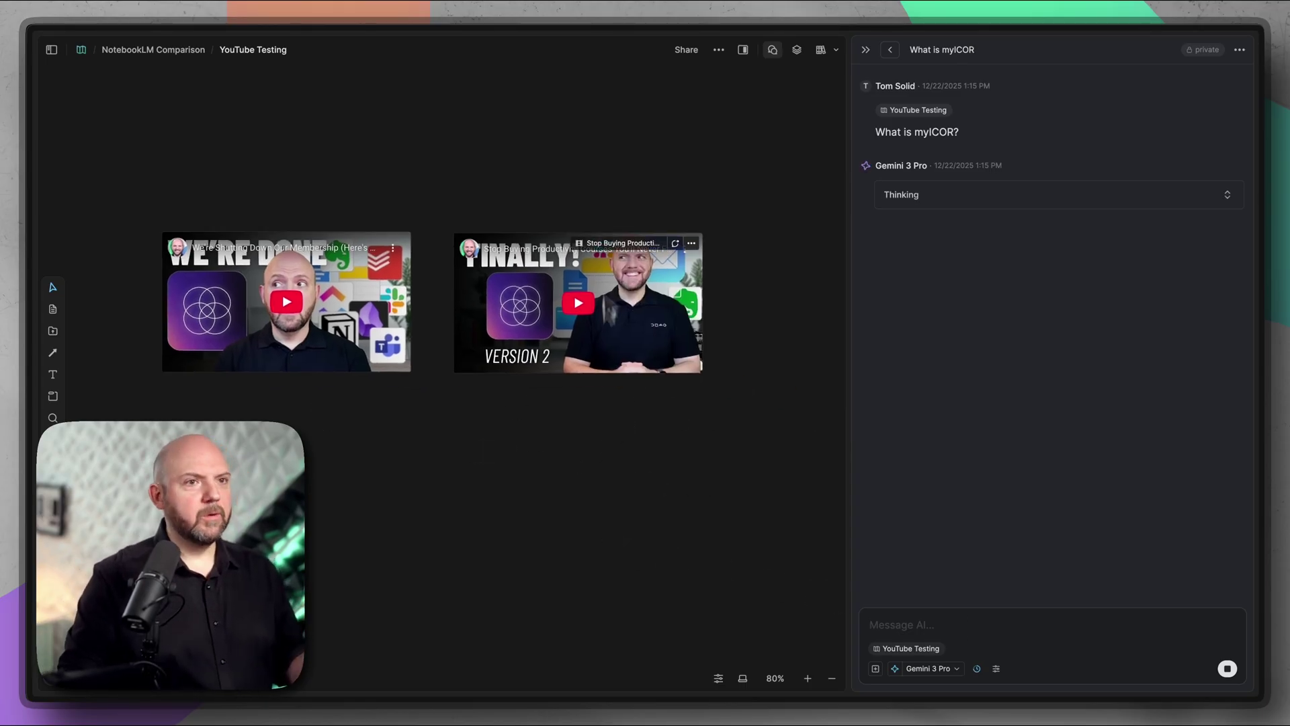
# - Copy the question and paste it into NotebookLM's chat input
pyautogui.moveTo(875, 131); pyautogui.dragTo(1014, 138)
pyautogui.hotkey('ctrl', 'c')
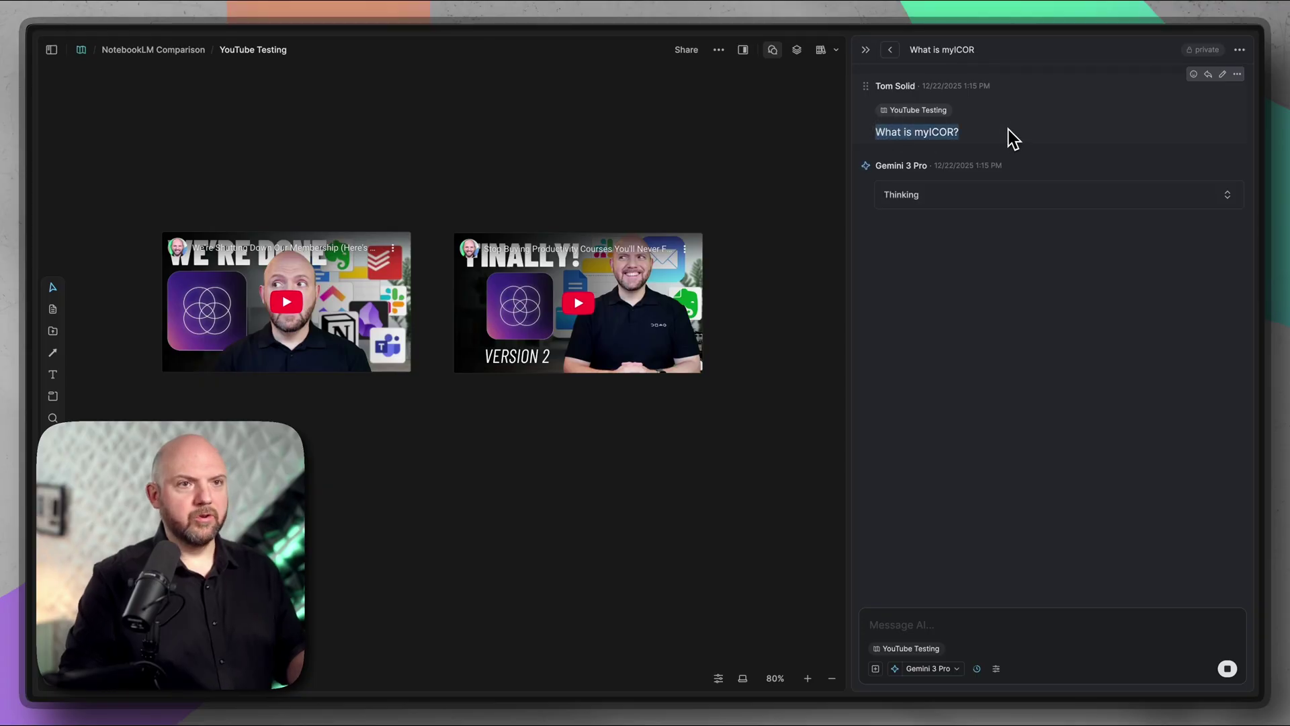
pyautogui.press('super+Tab')
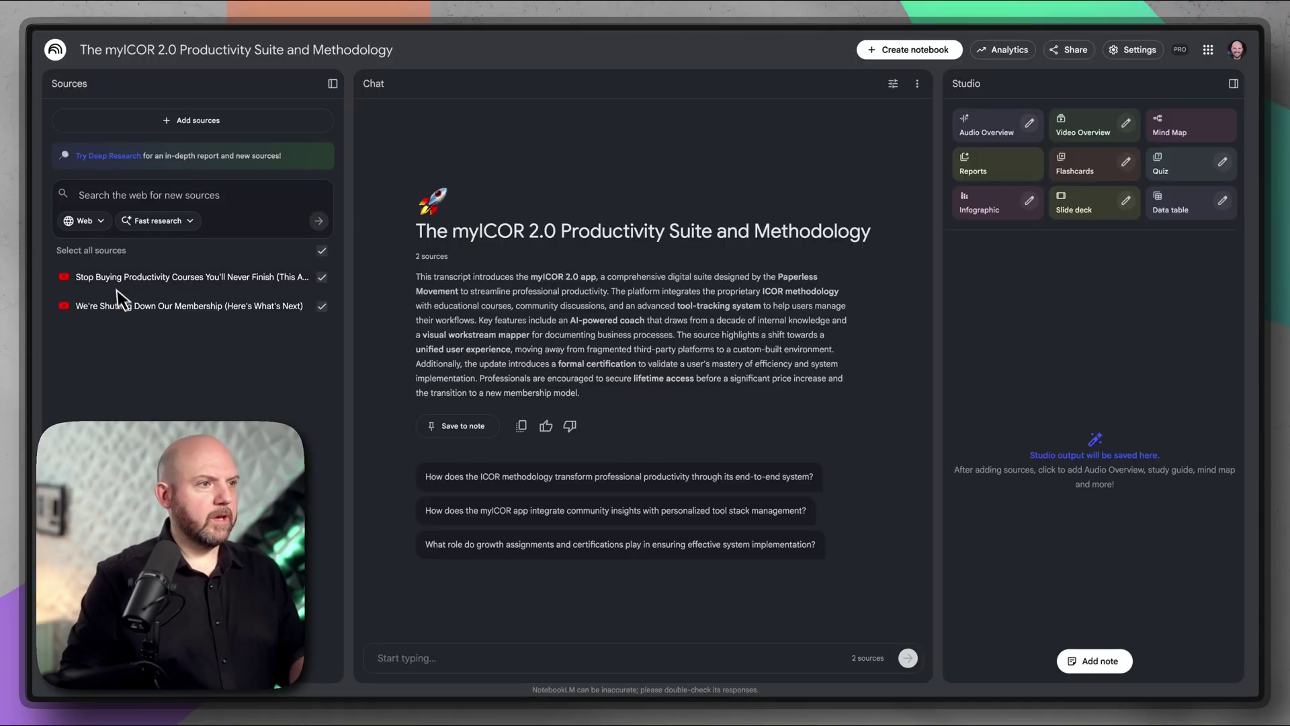
pyautogui.click(444, 653)
pyautogui.hotkey('ctrl', 'v')
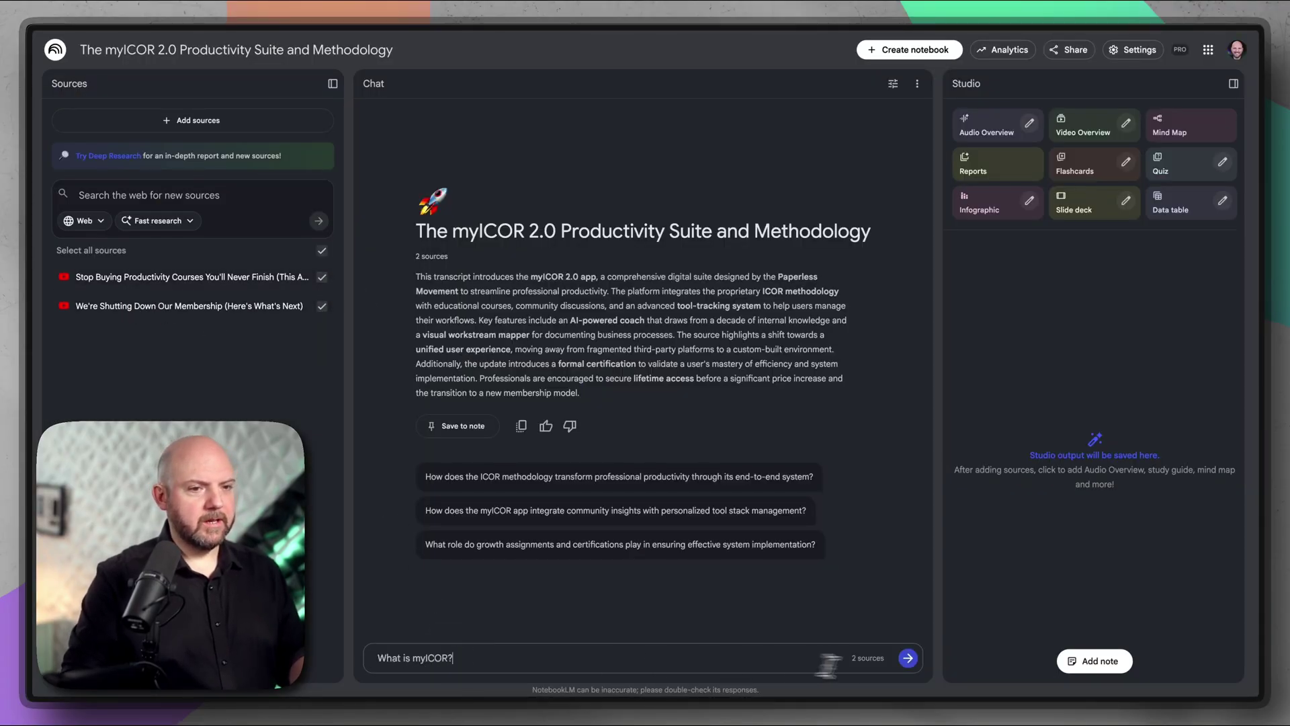
# - Send the question in NotebookLM, then scroll through Heptabase's AI answer
pyautogui.click(908, 658)
pyautogui.press('super+Tab')
pyautogui.scroll(10, 996, 428)
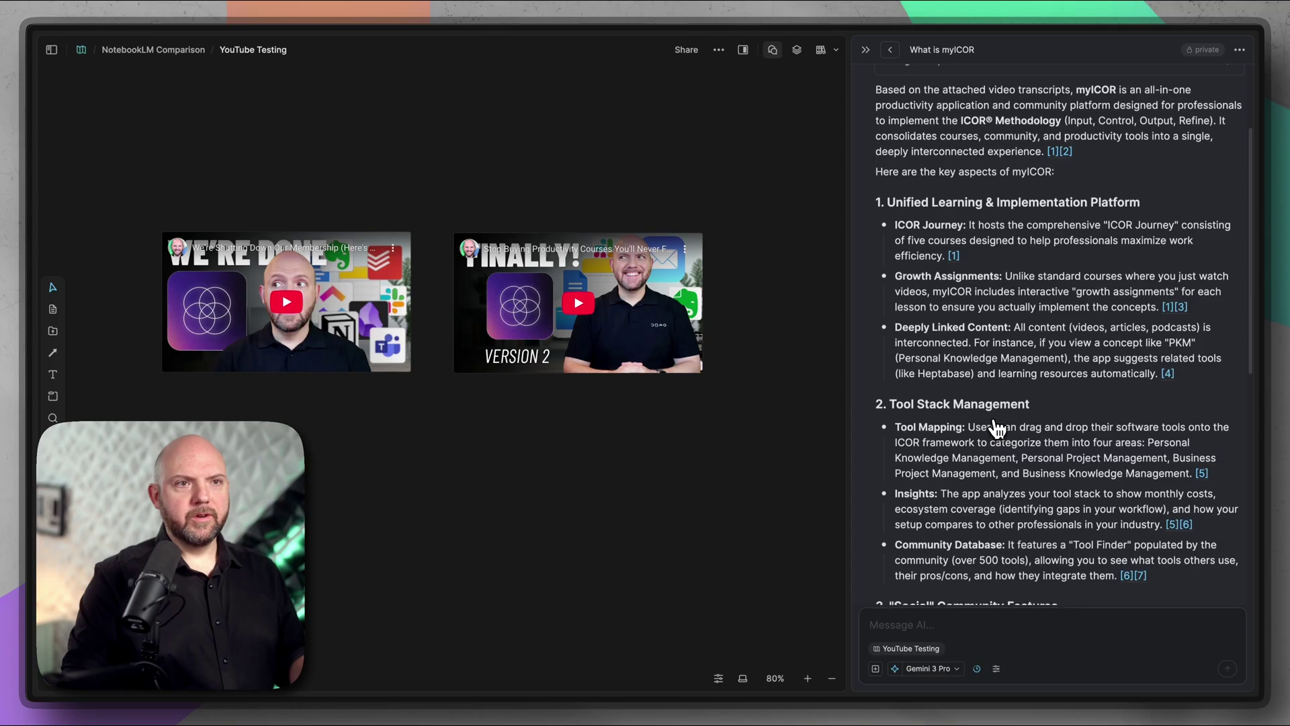
pyautogui.scroll(3, 996, 427)
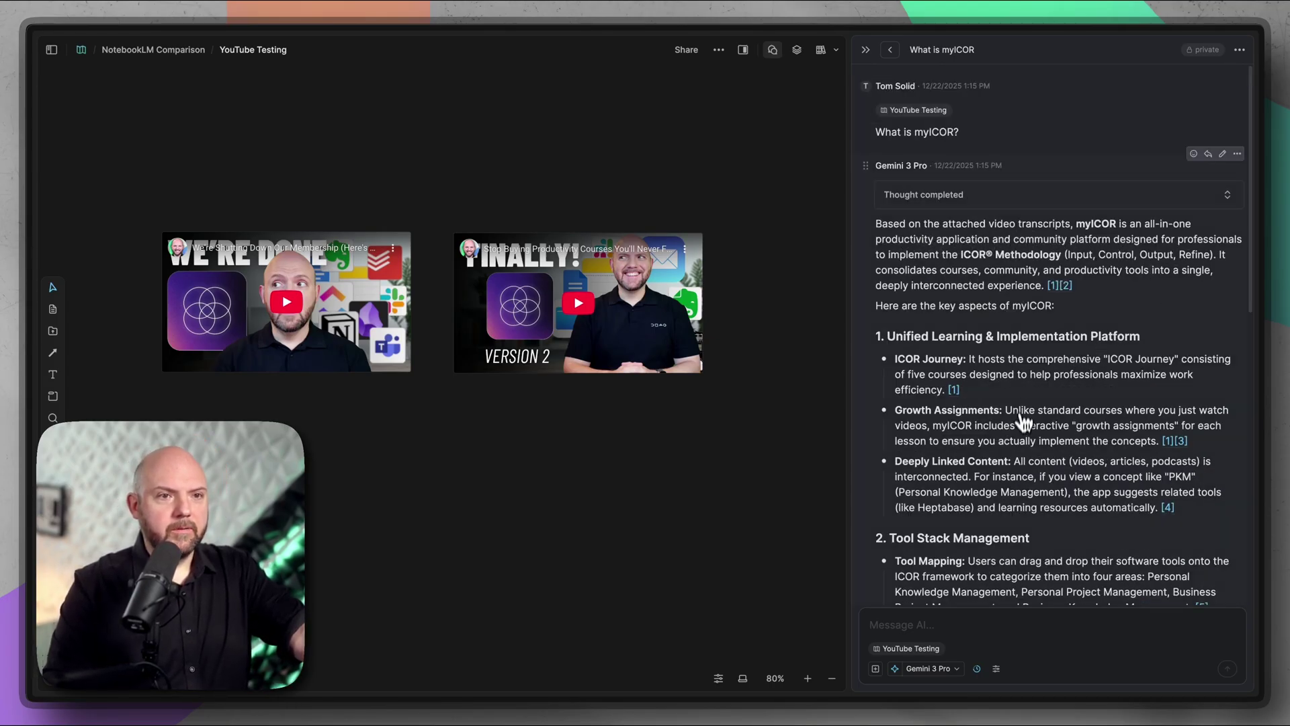
pyautogui.scroll(-1, 1021, 424)
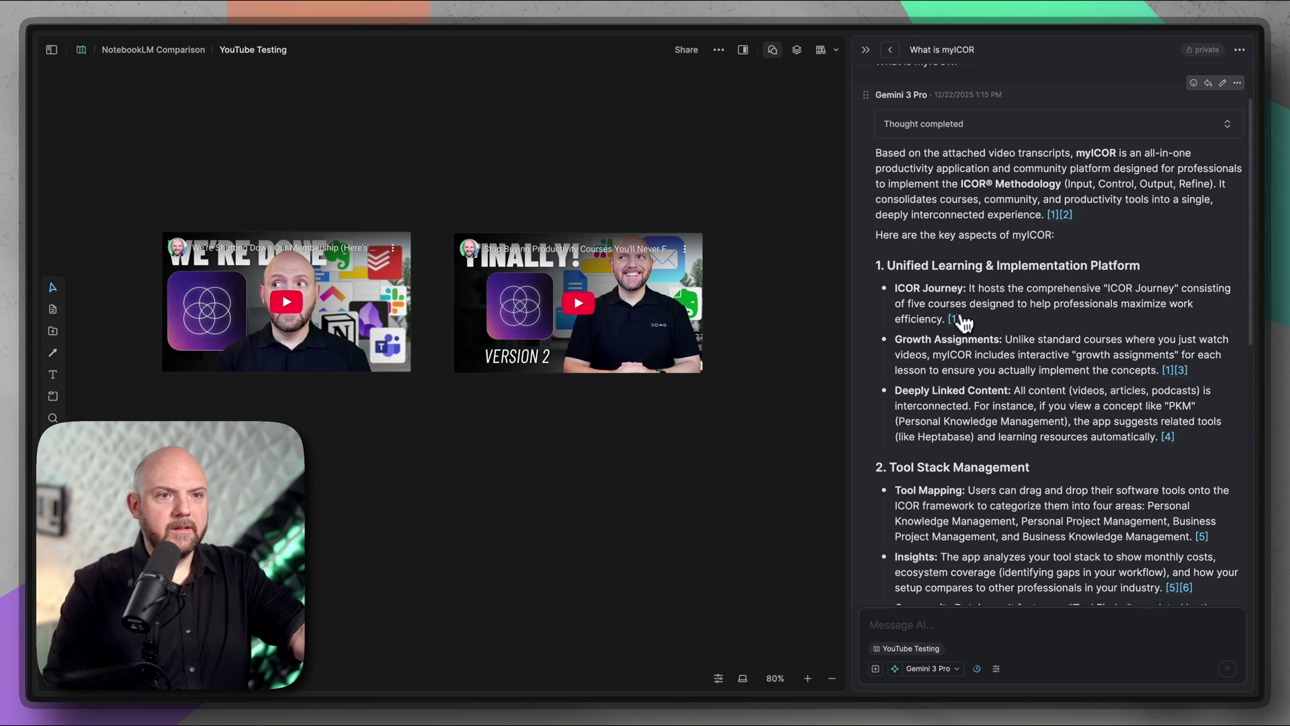
# - Check the video moments cited by [3], [5], [6] and [8], pausing playback
pyautogui.click(1181, 370)
pyautogui.press('space')
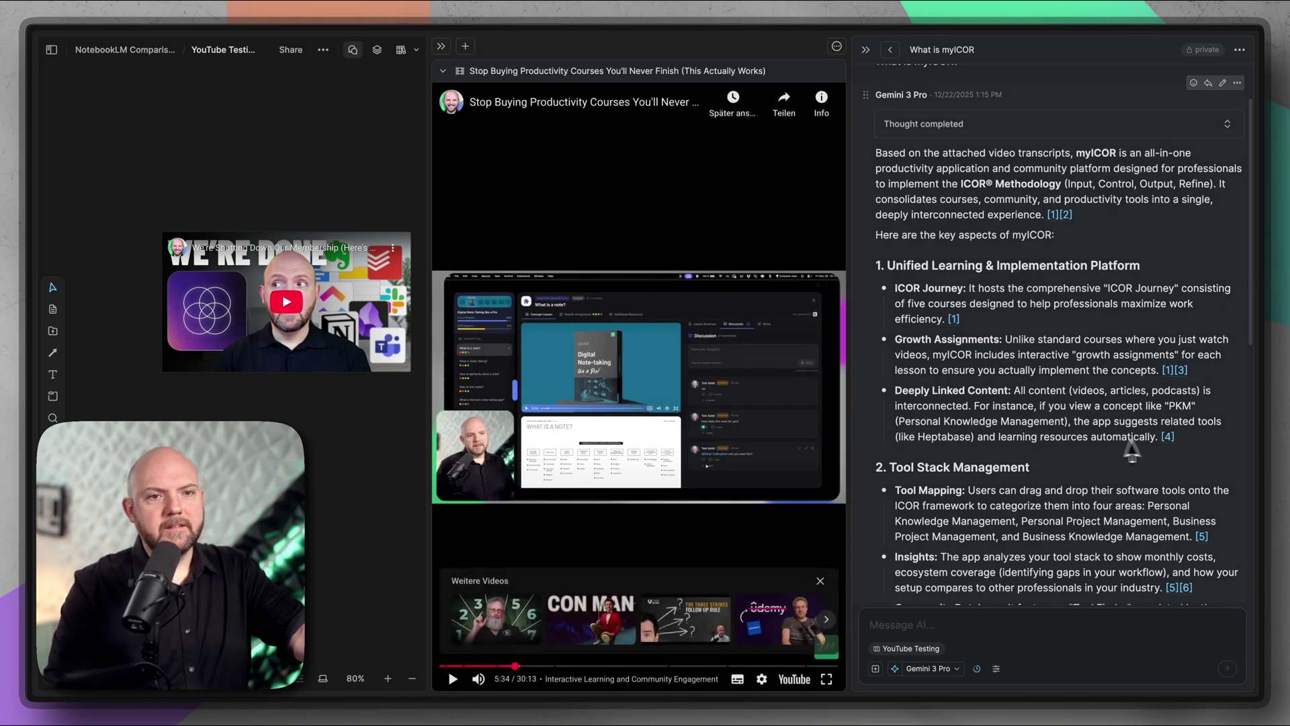
pyautogui.click(1204, 537)
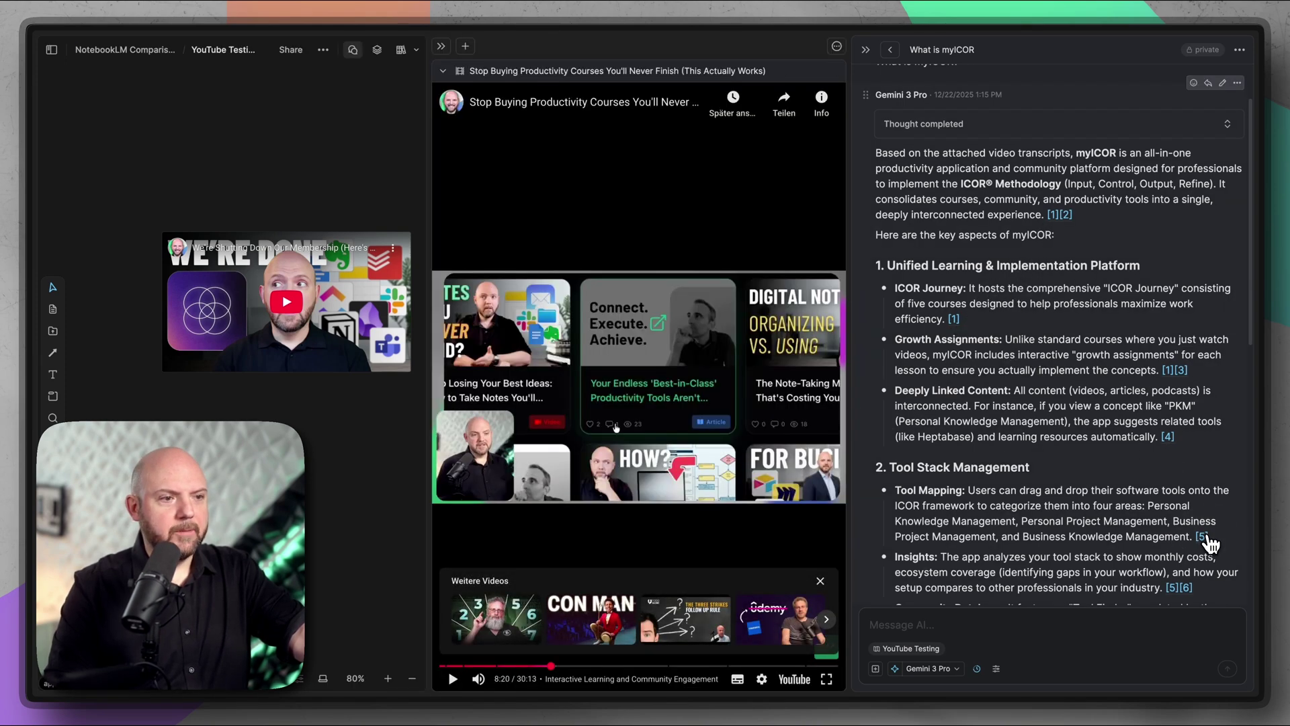
pyautogui.scroll(-3, 1203, 531)
pyautogui.click(1130, 490)
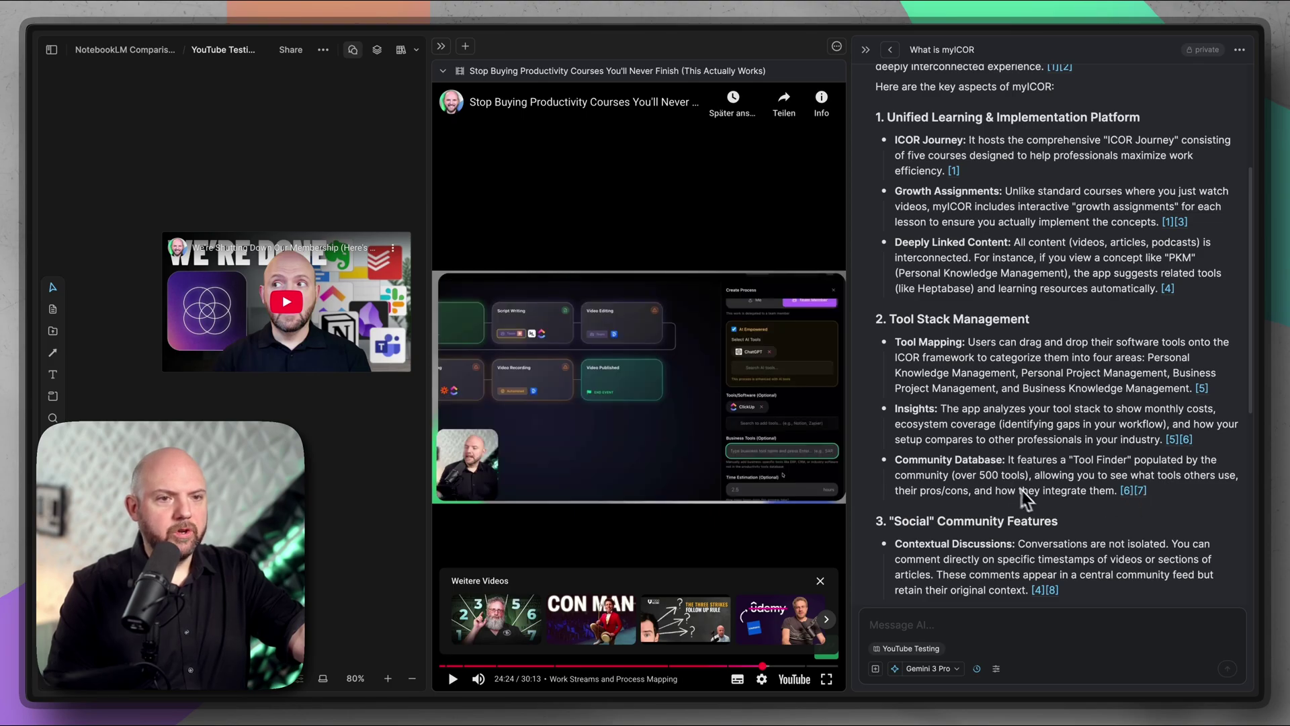
pyautogui.scroll(-4, 1048, 504)
pyautogui.click(1056, 377)
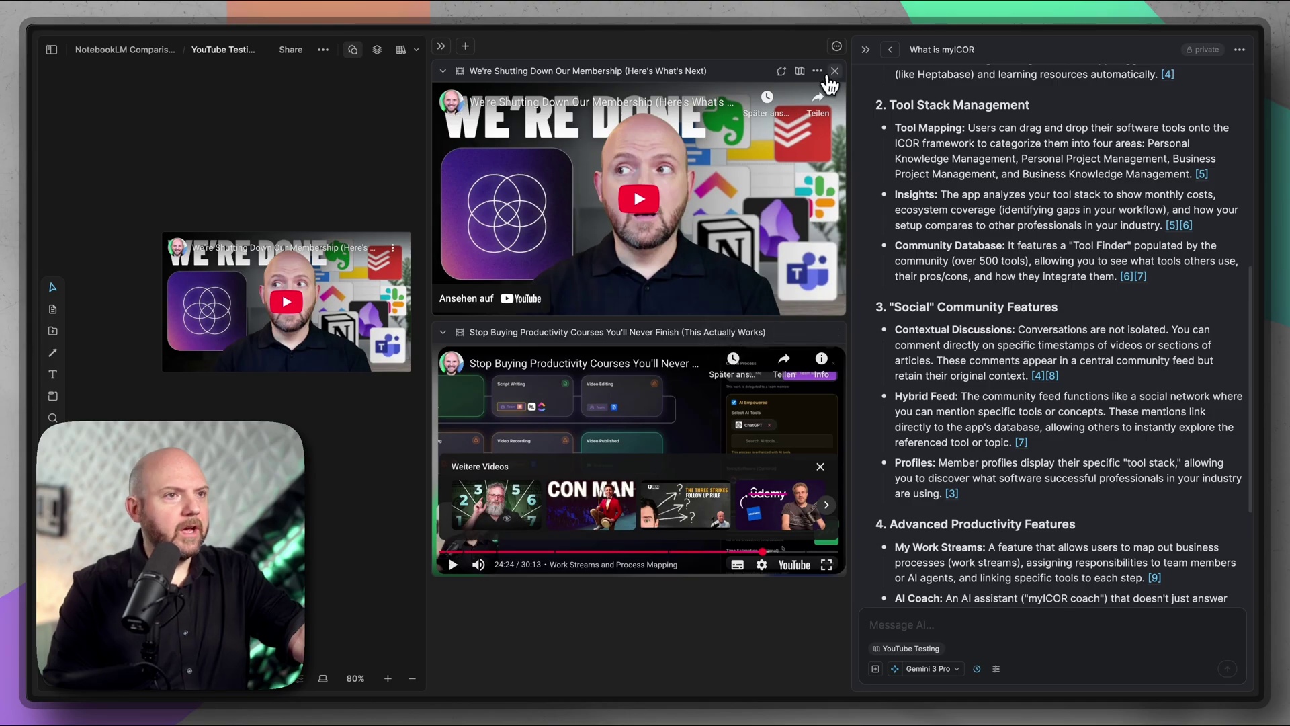
# - Close the open videos and jump the Stop Buying Productivity Courses video to citation [12]'s 2:49 moment
pyautogui.click(834, 71)
pyautogui.click(835, 72)
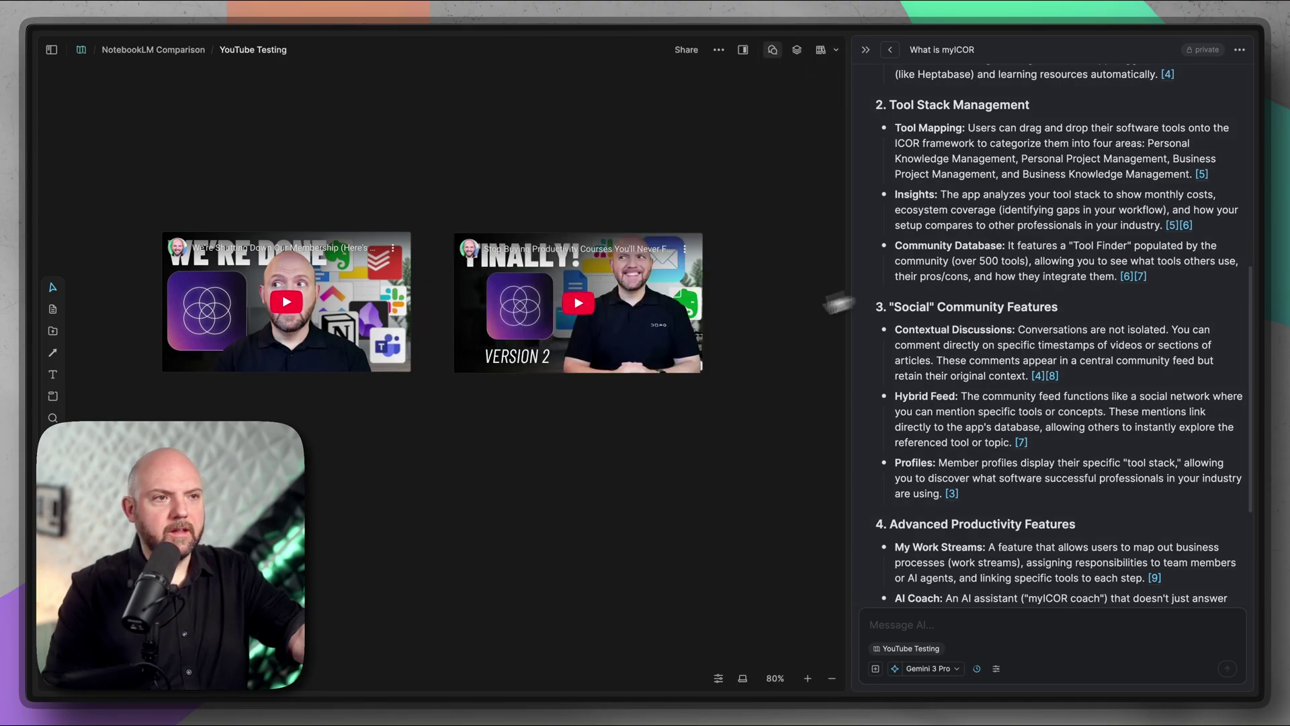
pyautogui.scroll(-3, 1022, 520)
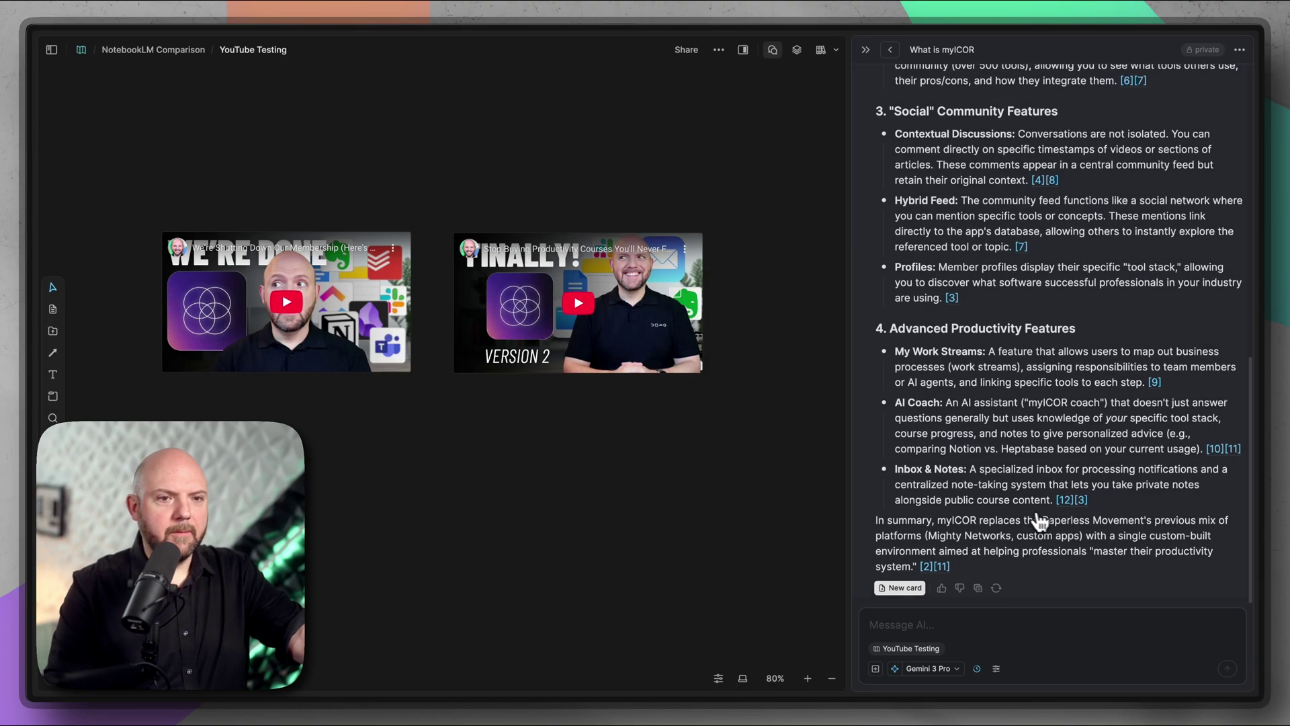
pyautogui.click(1065, 502)
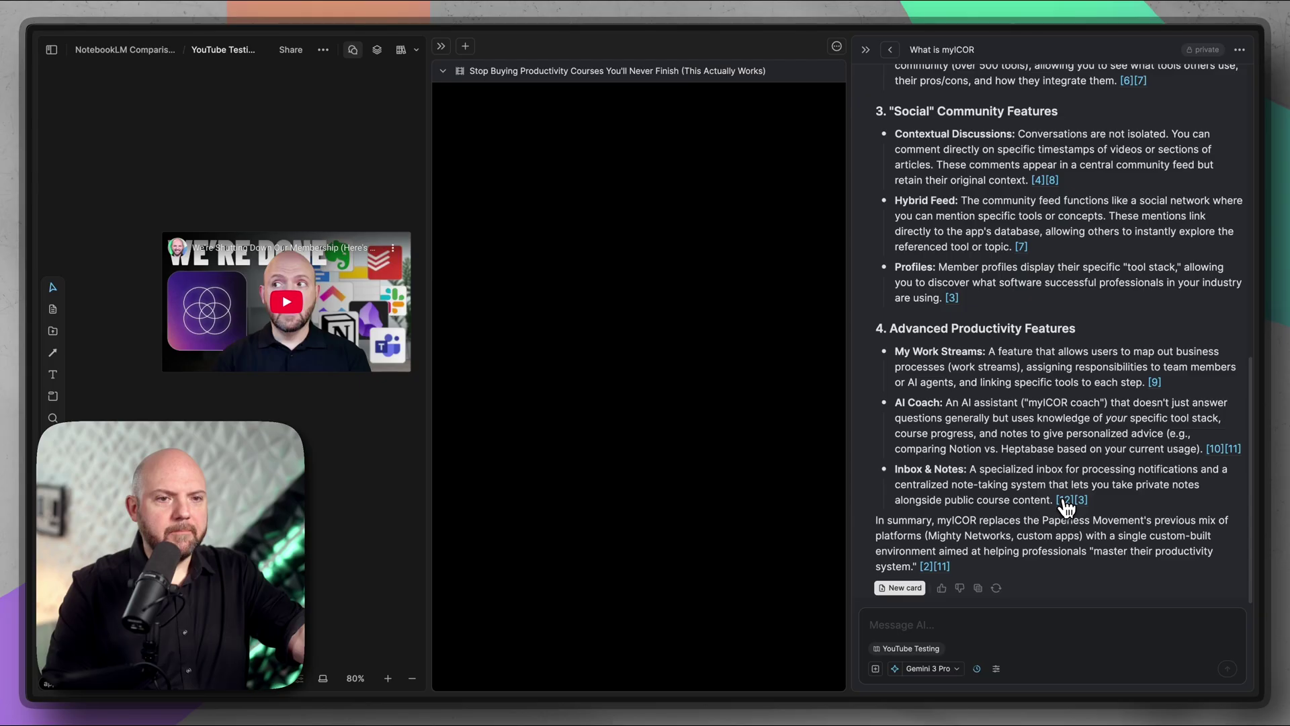
pyautogui.click(1081, 501)
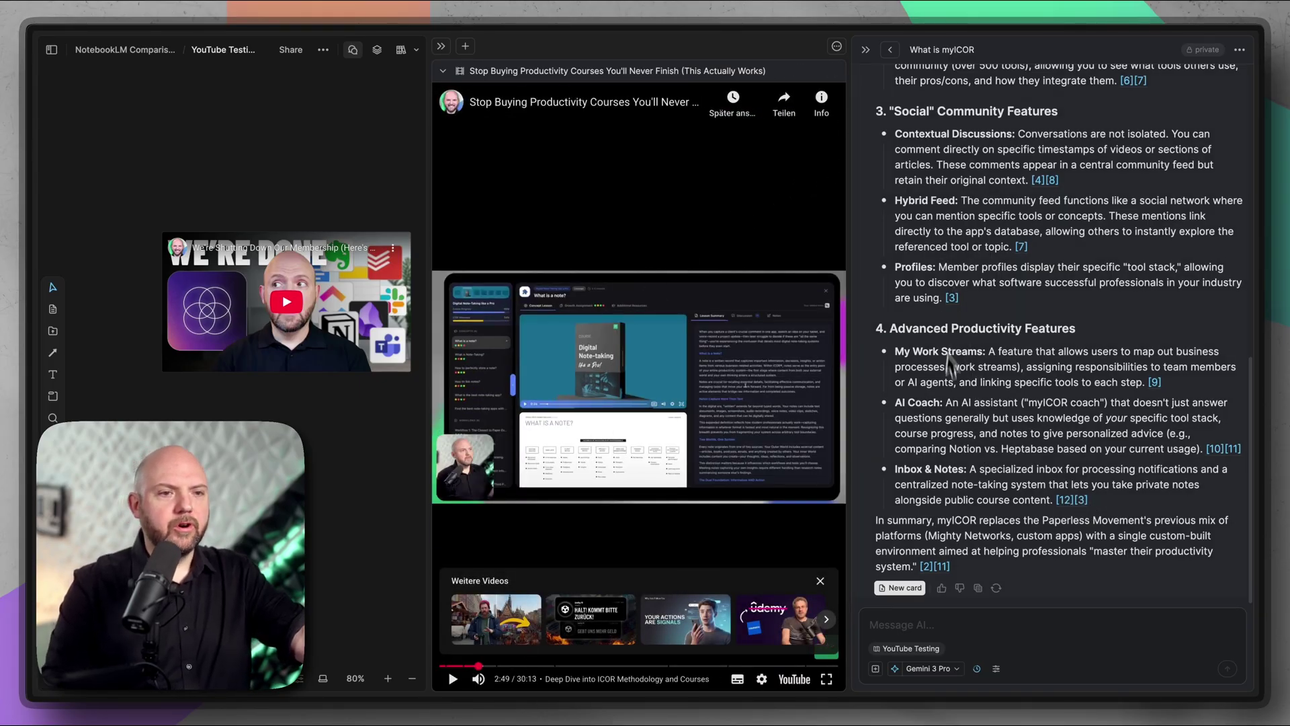
pyautogui.scroll(5, 951, 373)
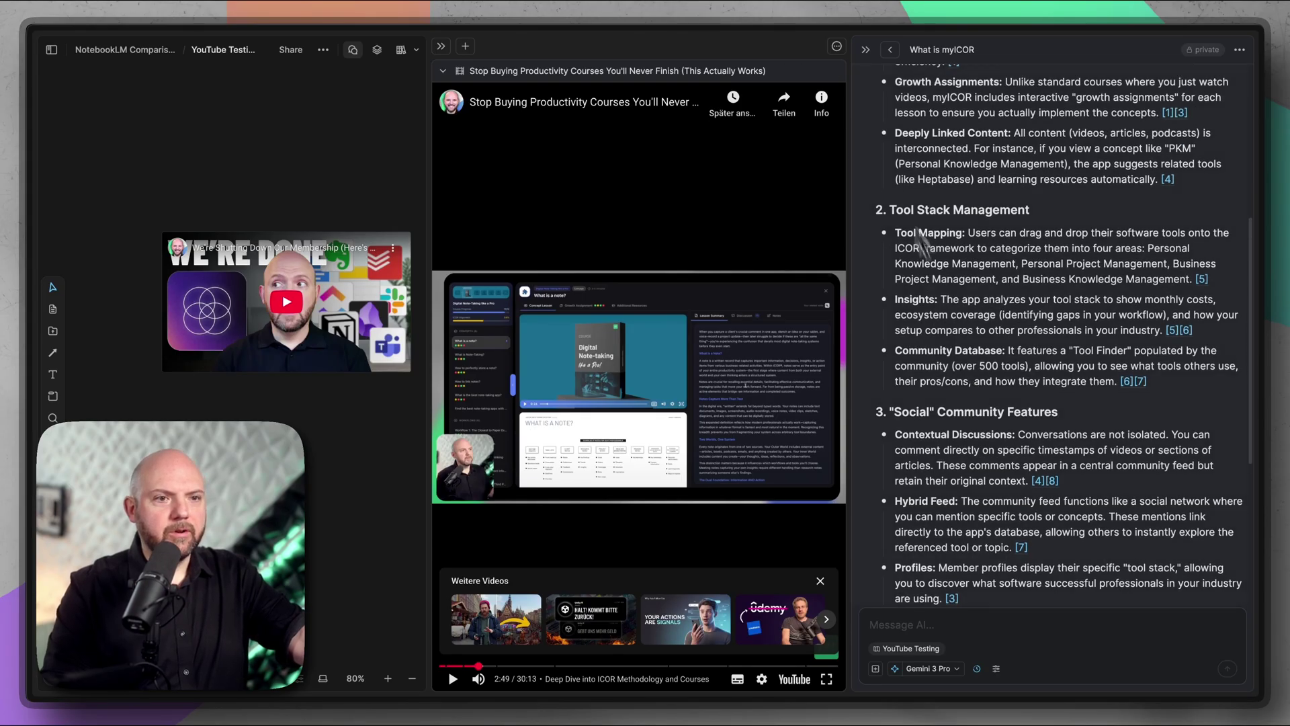
pyautogui.scroll(-3, 954, 343)
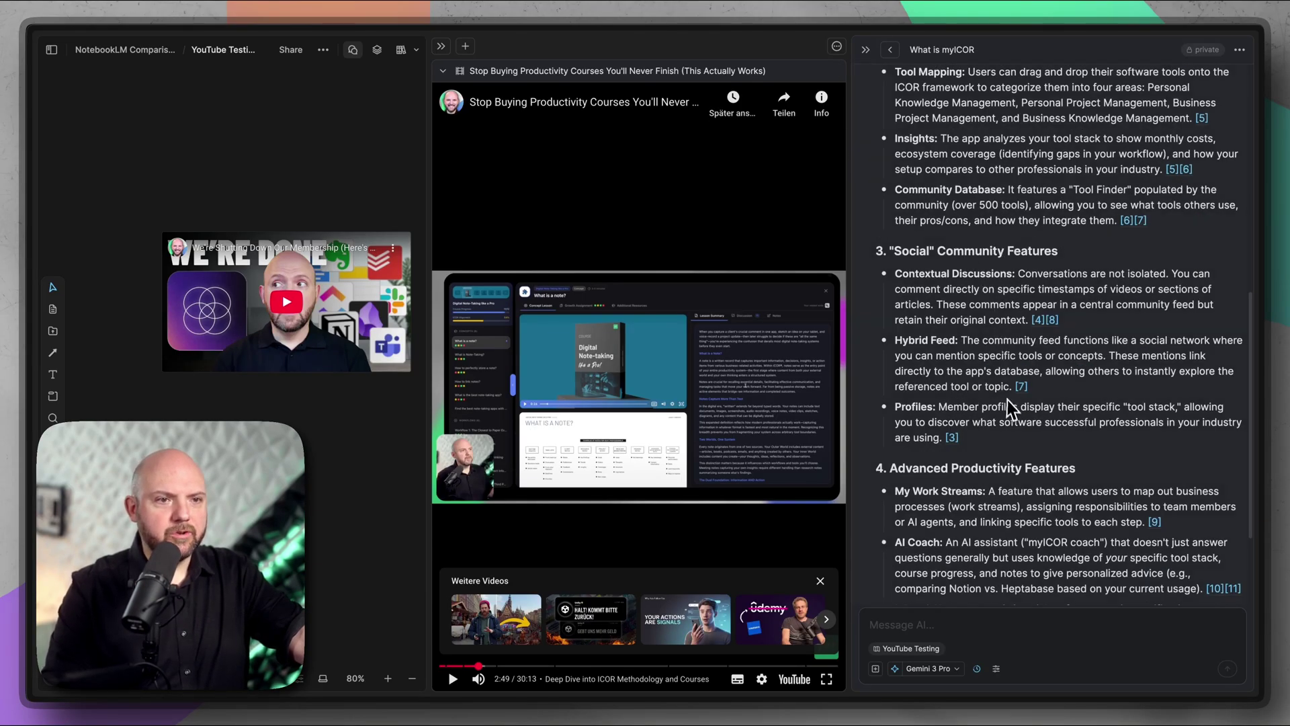
pyautogui.scroll(-2, 1009, 408)
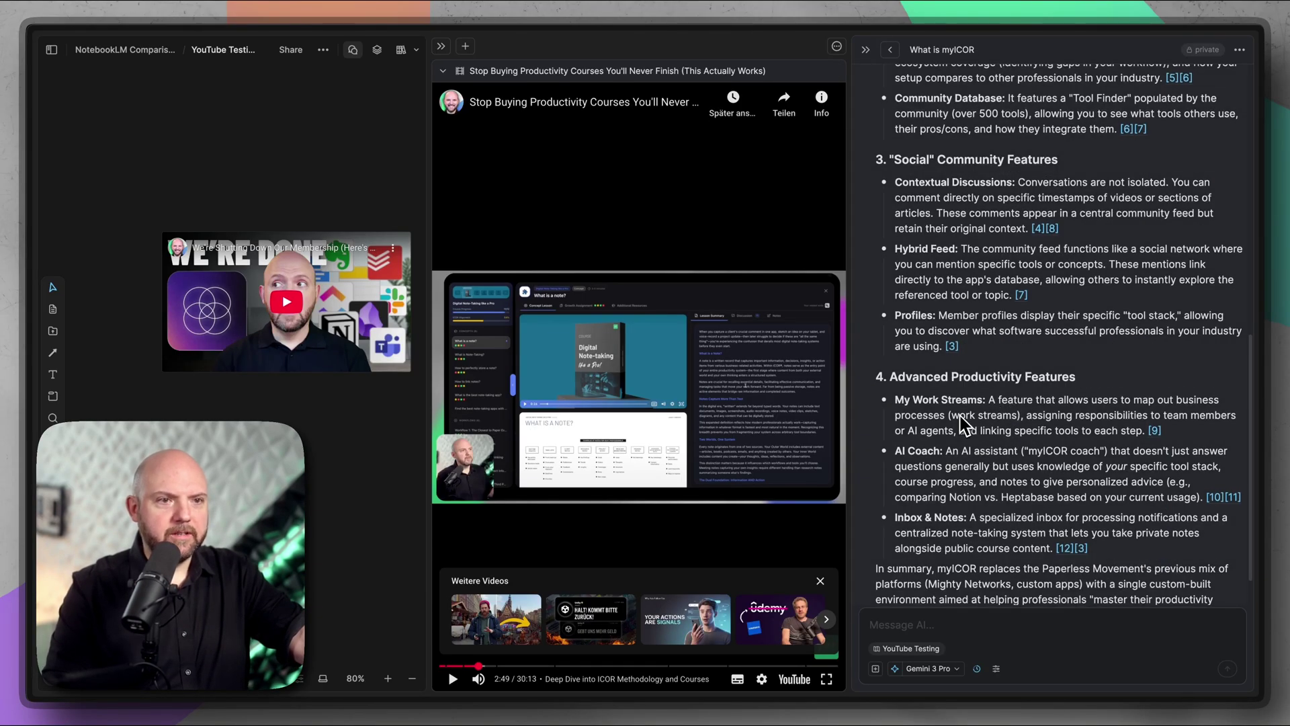
pyautogui.scroll(-1, 939, 426)
pyautogui.scroll(15, 946, 546)
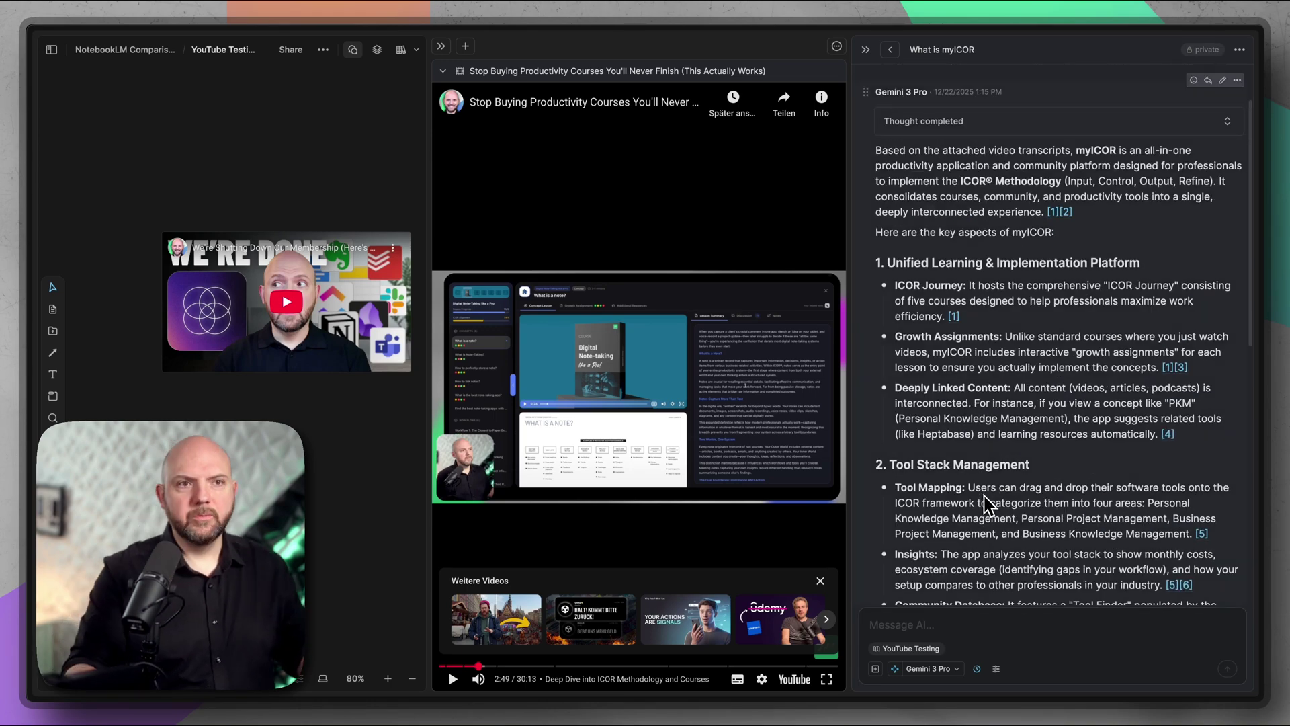
# - In NotebookLM, view the source passages behind the membership citation and citation 14
pyautogui.hotkey('alt', 'Tab')
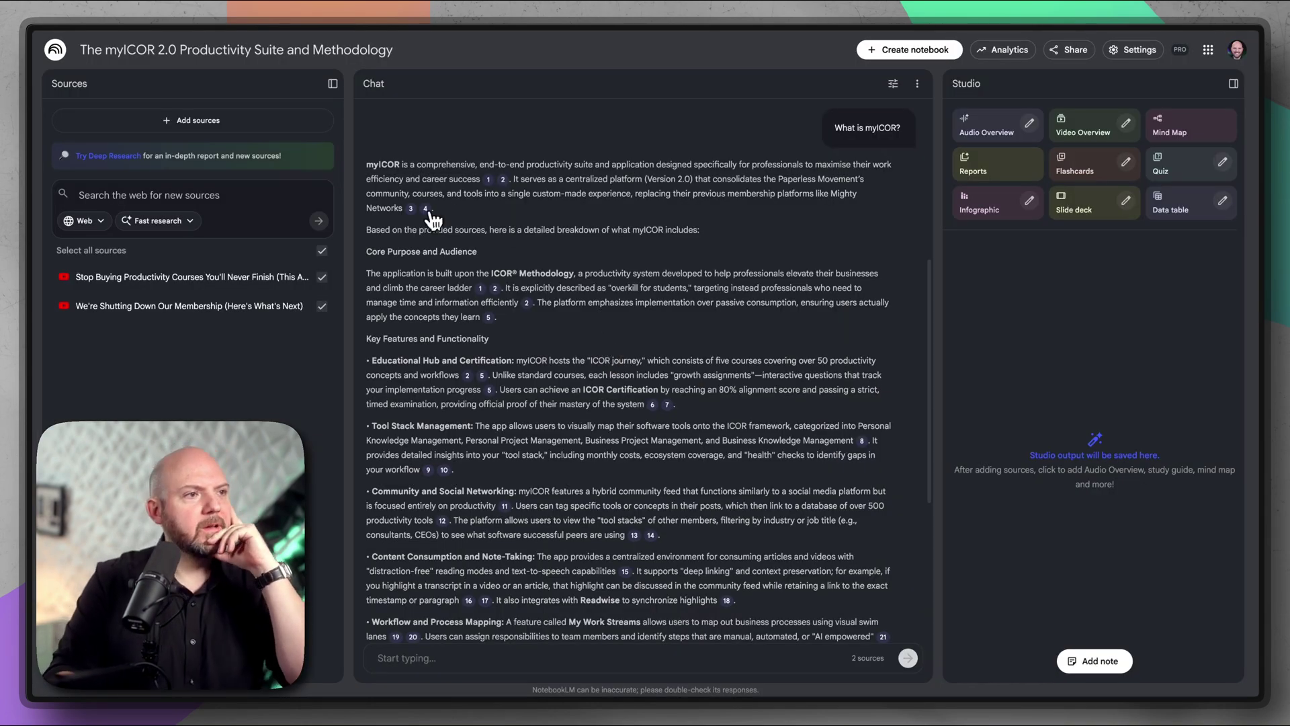
pyautogui.click(426, 209)
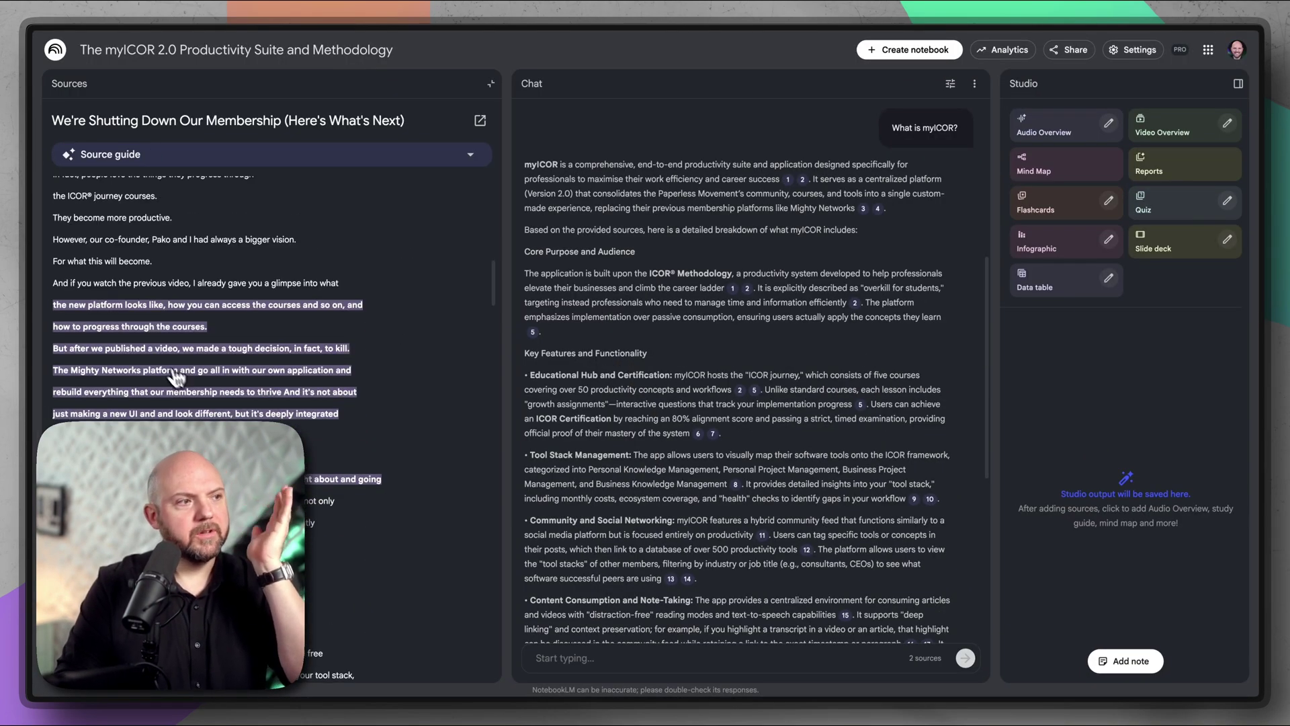
pyautogui.scroll(-2, 222, 418)
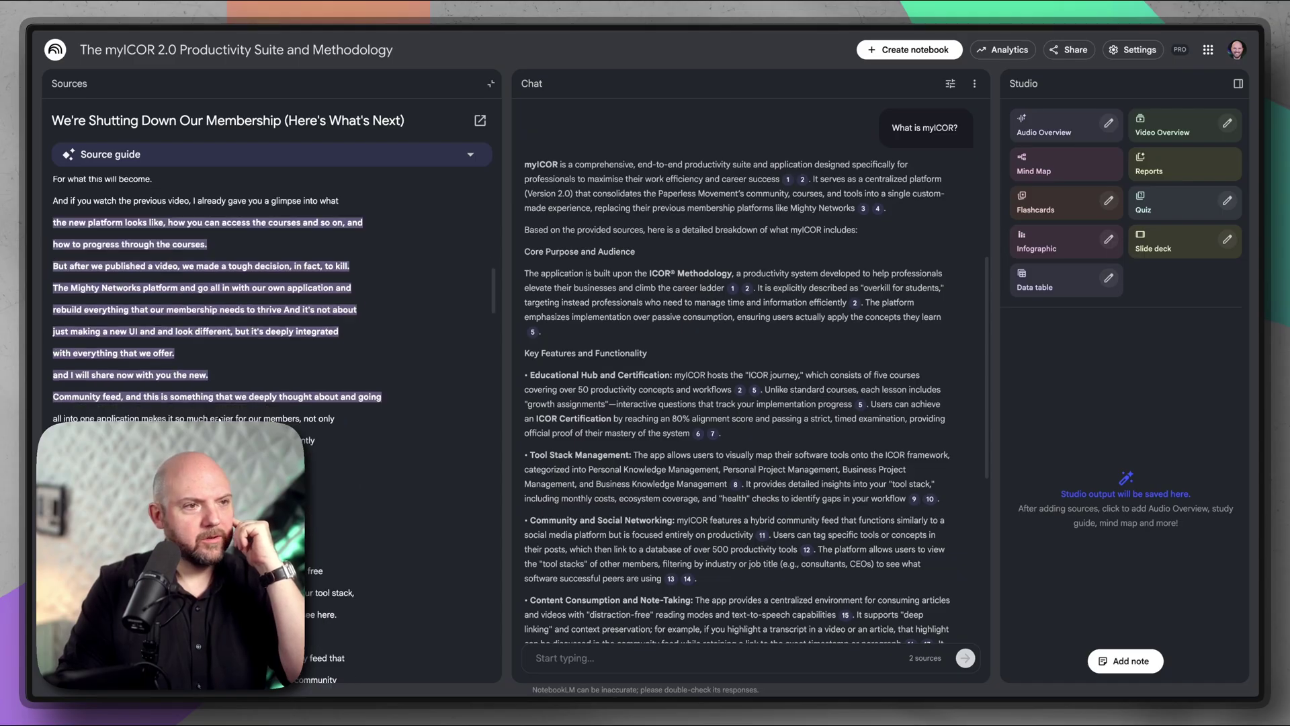
pyautogui.scroll(3, 149, 404)
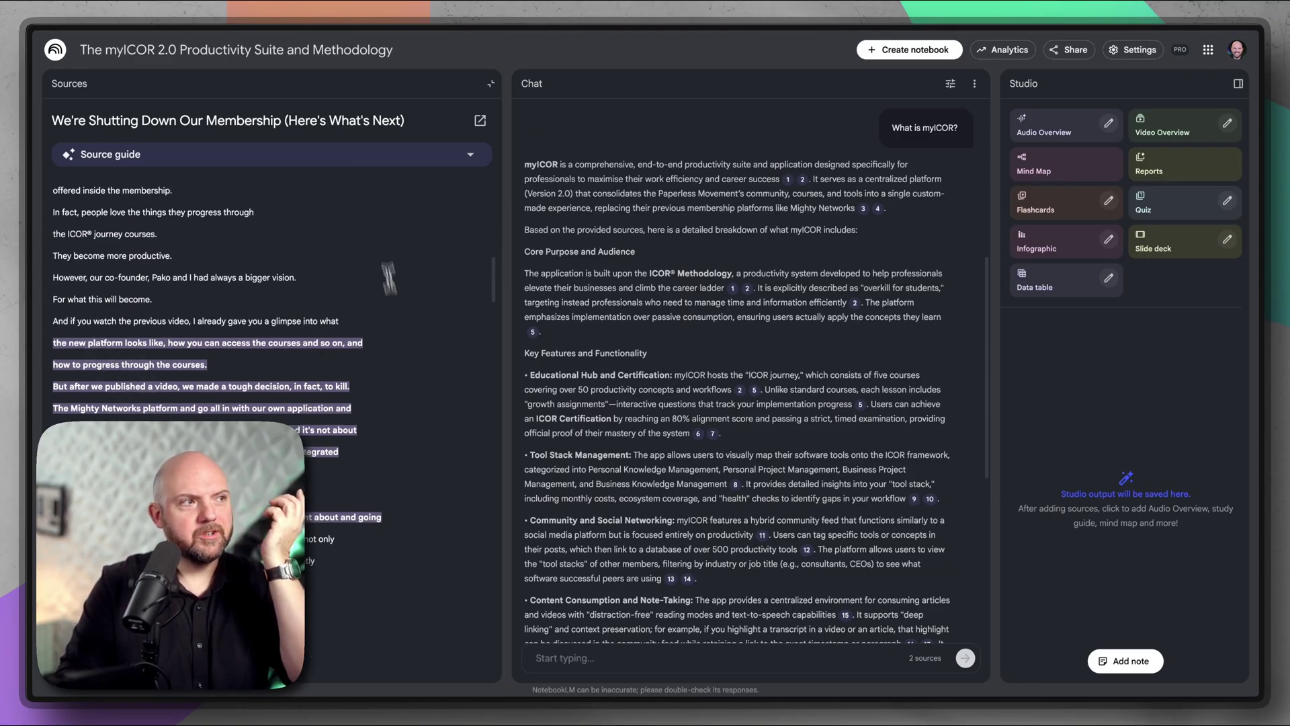
pyautogui.scroll(-2, 642, 398)
pyautogui.click(688, 435)
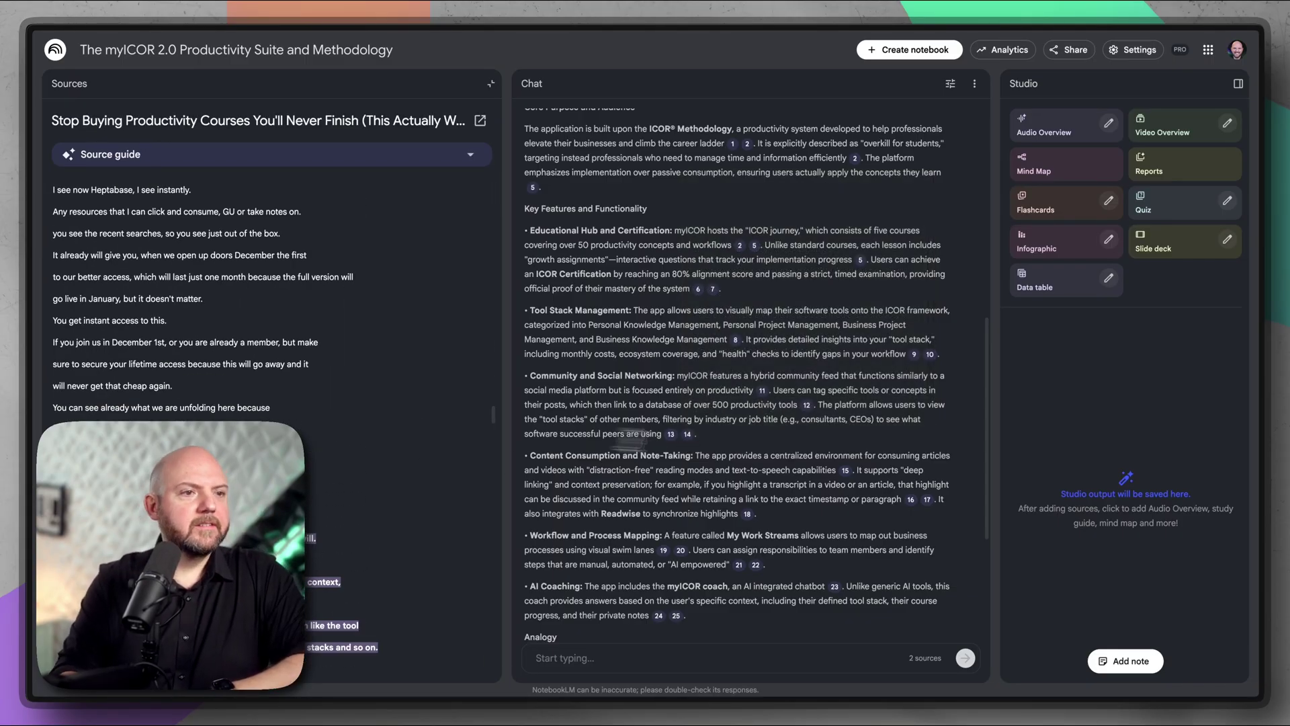
# - Scroll to the end of the myICOR answer showing its Analogy section
pyautogui.scroll(6, 791, 489)
pyautogui.scroll(-4, 791, 489)
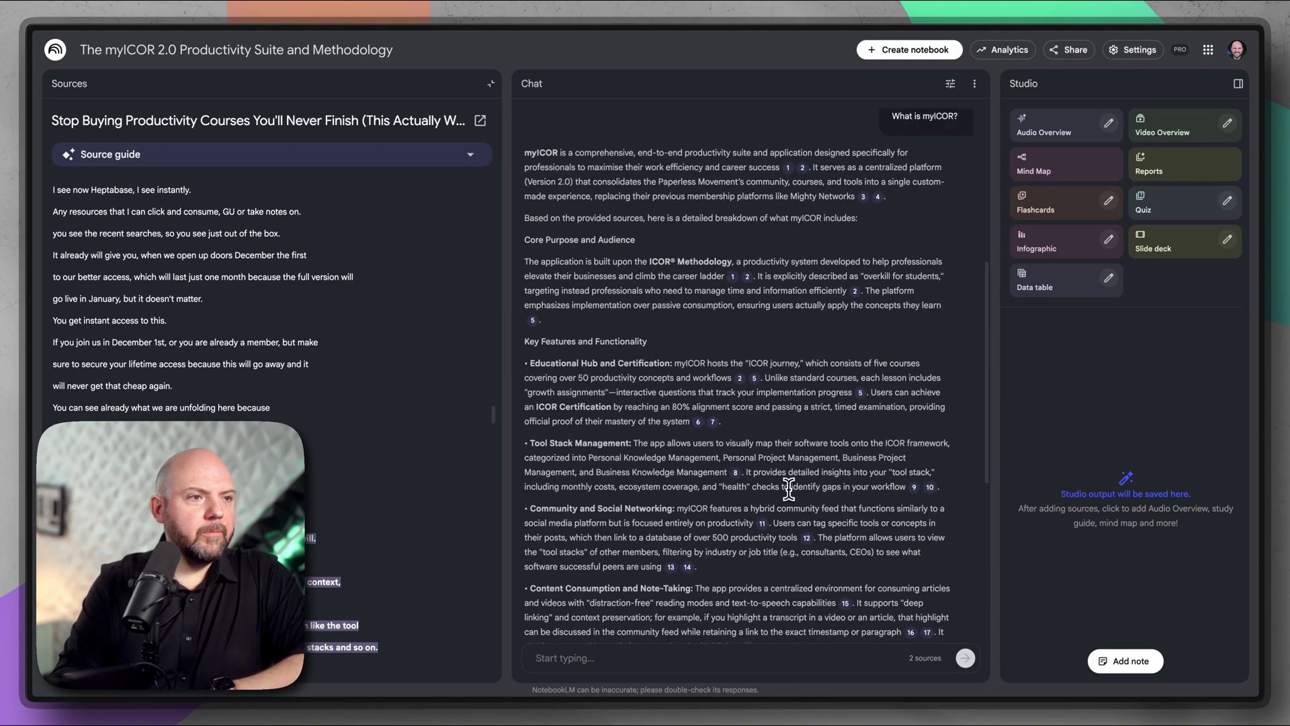
pyautogui.scroll(-2, 788, 489)
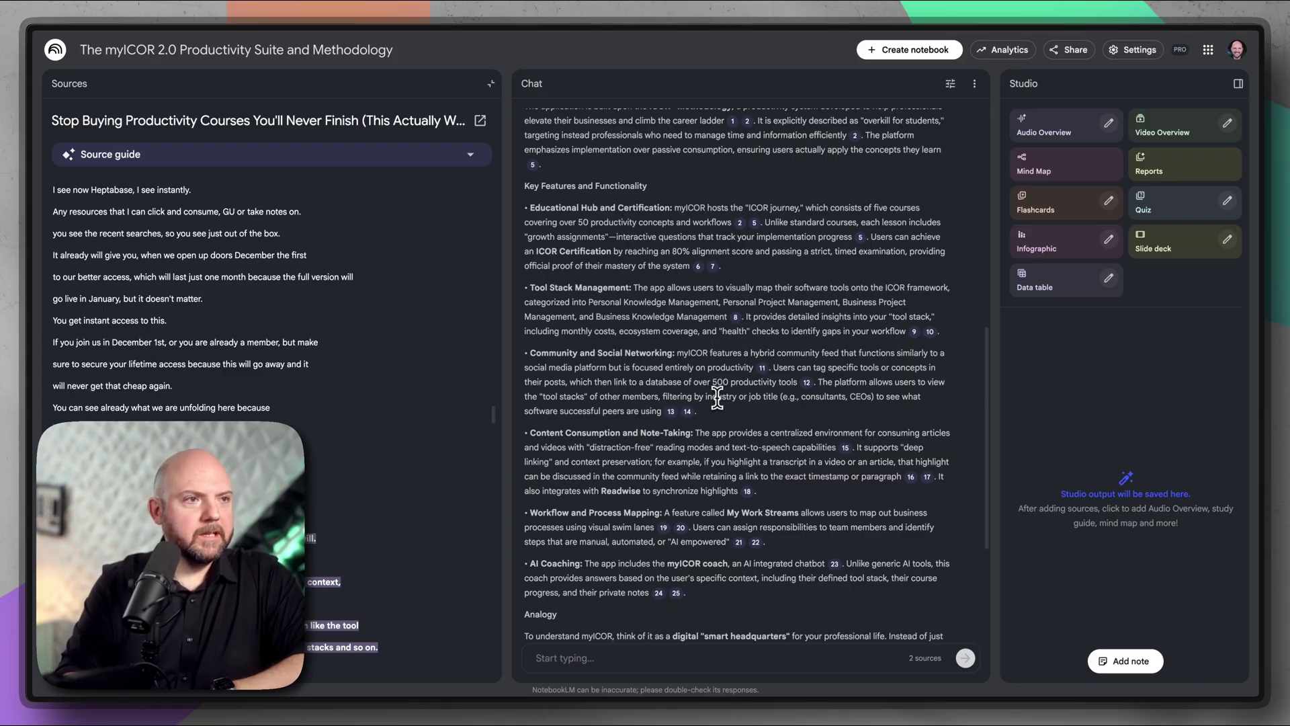
pyautogui.scroll(-2, 717, 396)
pyautogui.scroll(2, 602, 442)
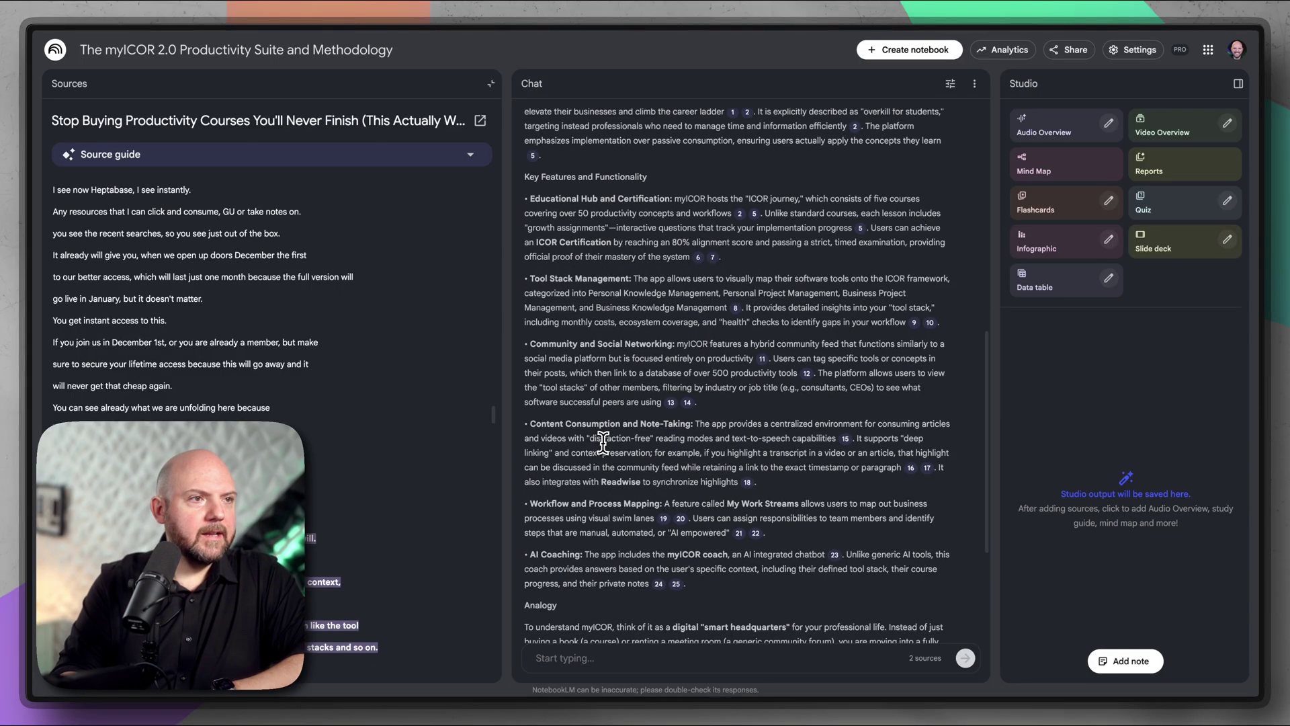
pyautogui.scroll(3, 579, 259)
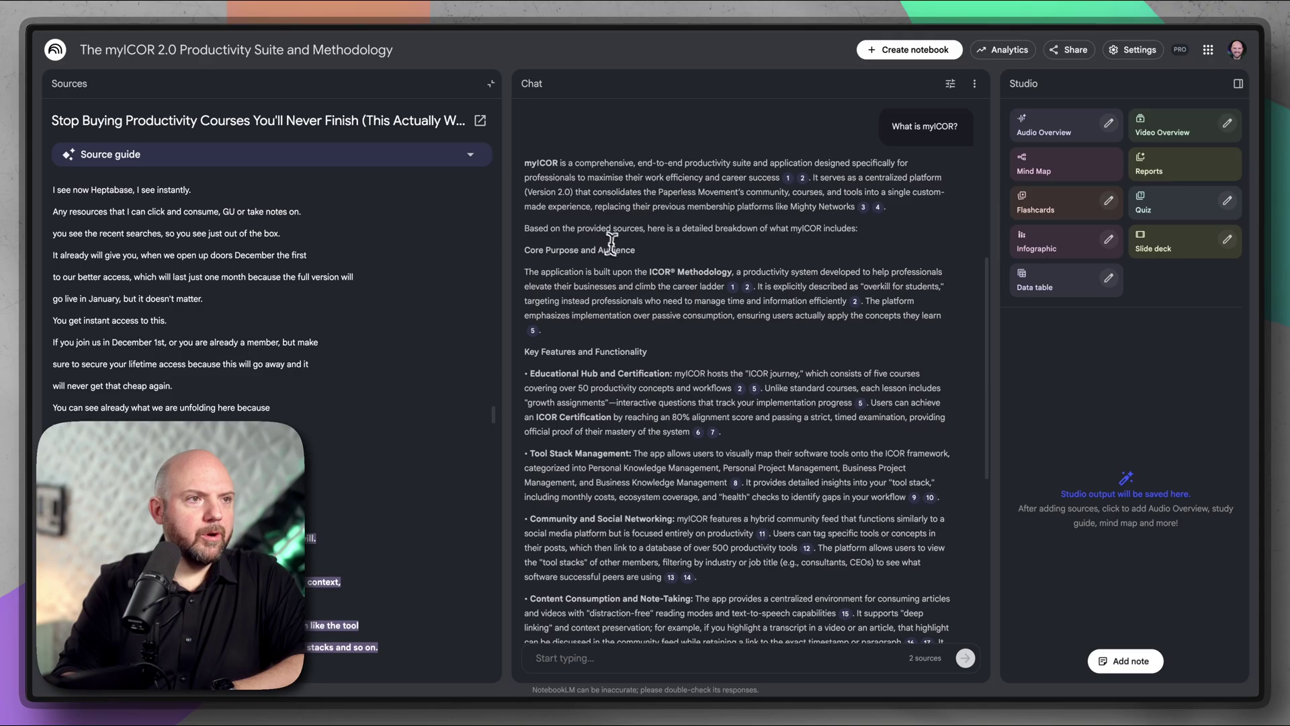
pyautogui.scroll(-2, 643, 344)
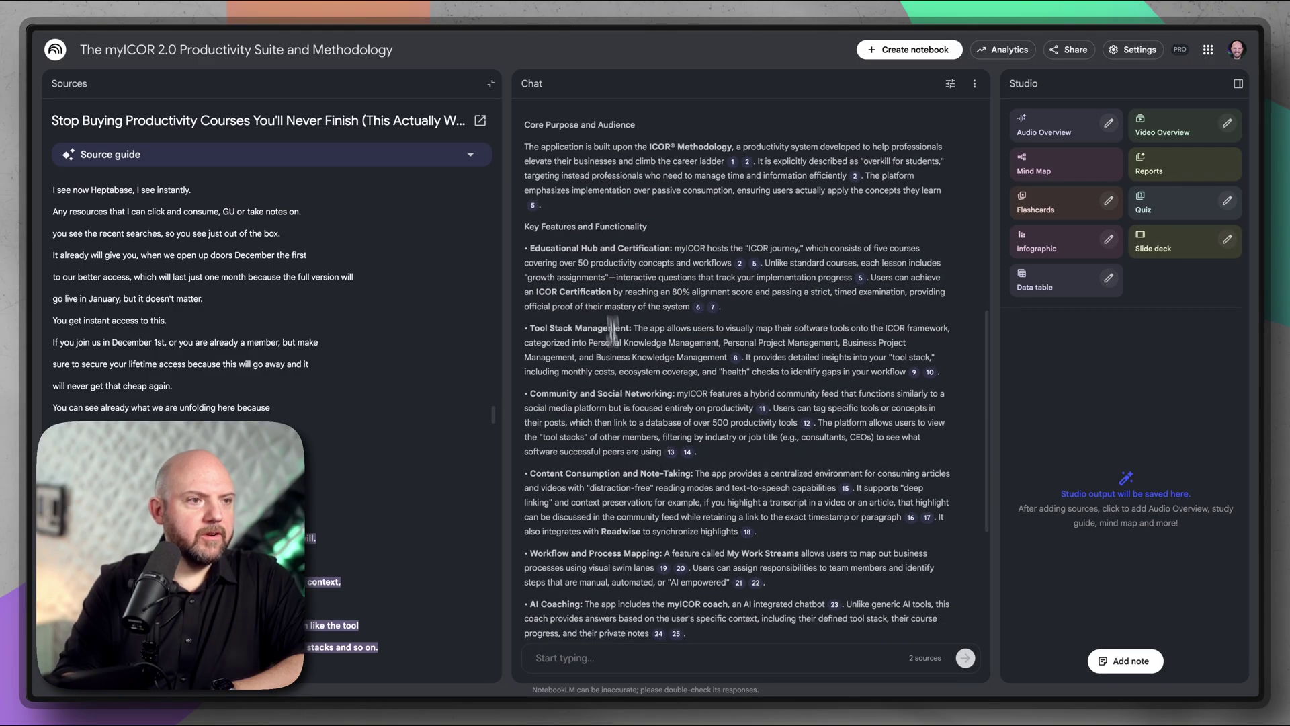
pyautogui.scroll(-3, 614, 349)
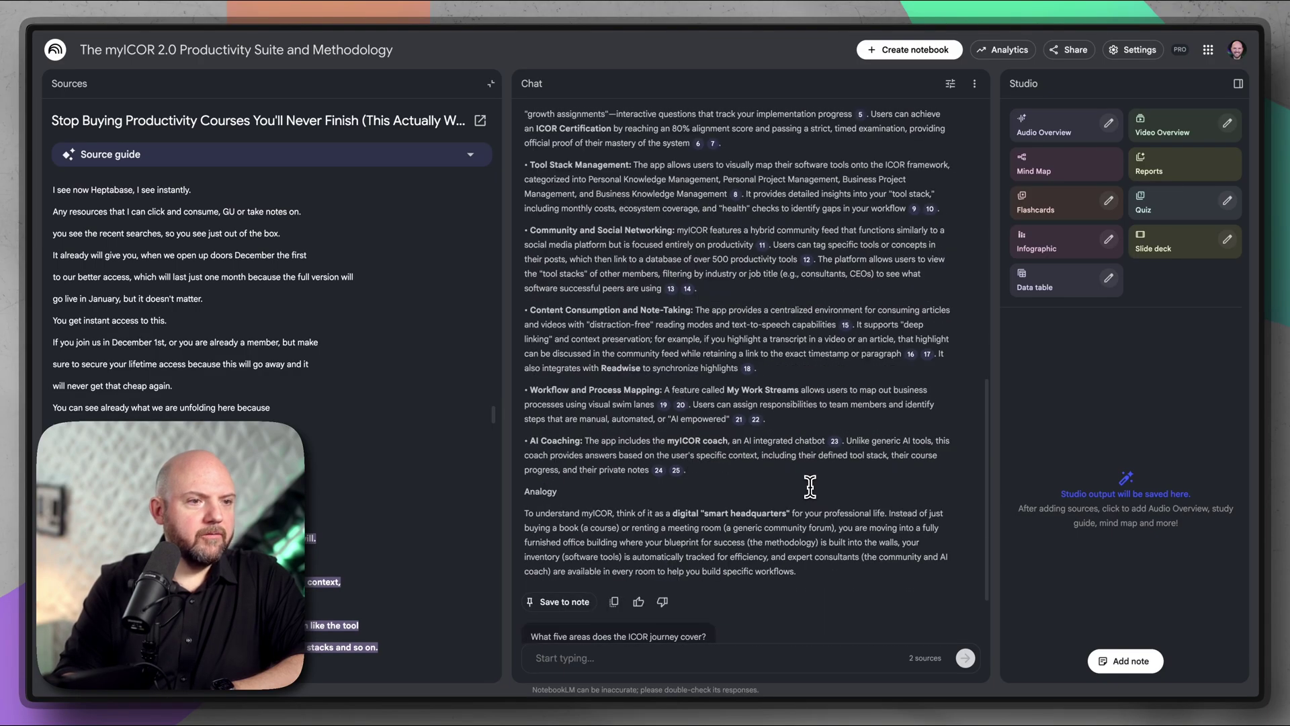
pyautogui.scroll(2, 810, 486)
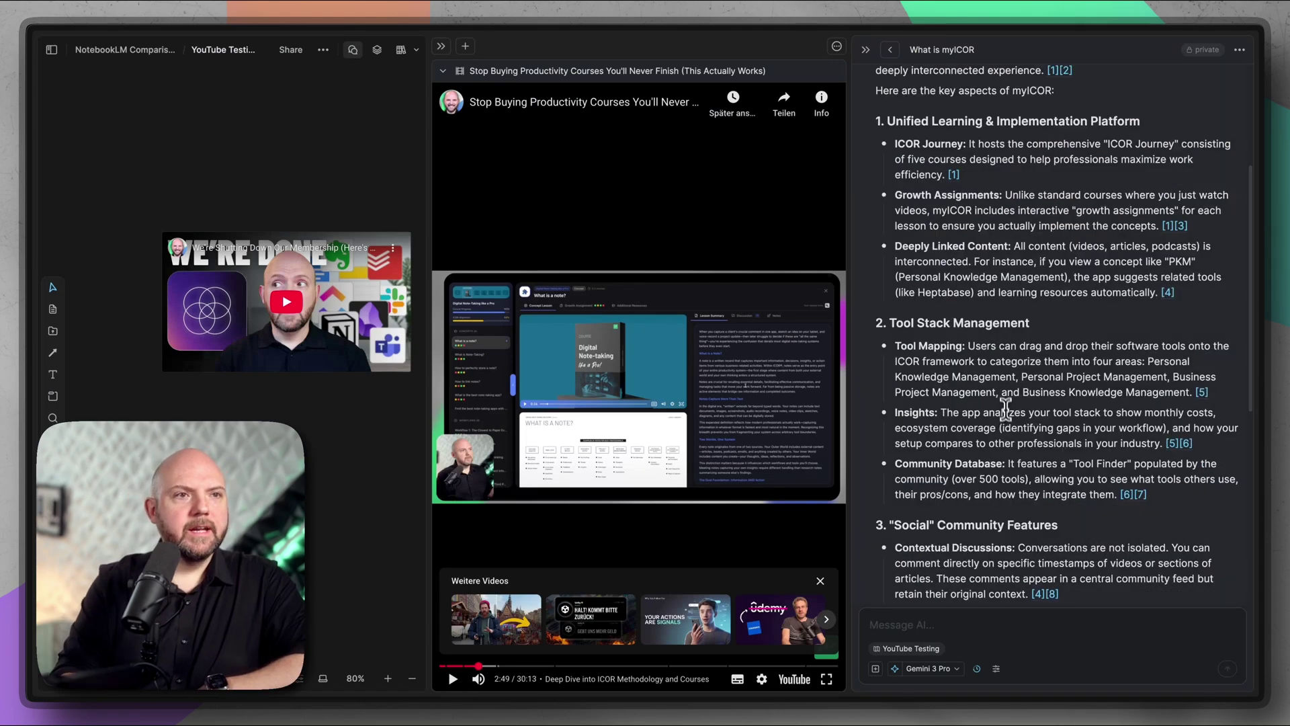
# - Turn Heptabase's myICOR chat answer into a card on the YouTube Testing whiteboard
pyautogui.scroll(-6, 1016, 430)
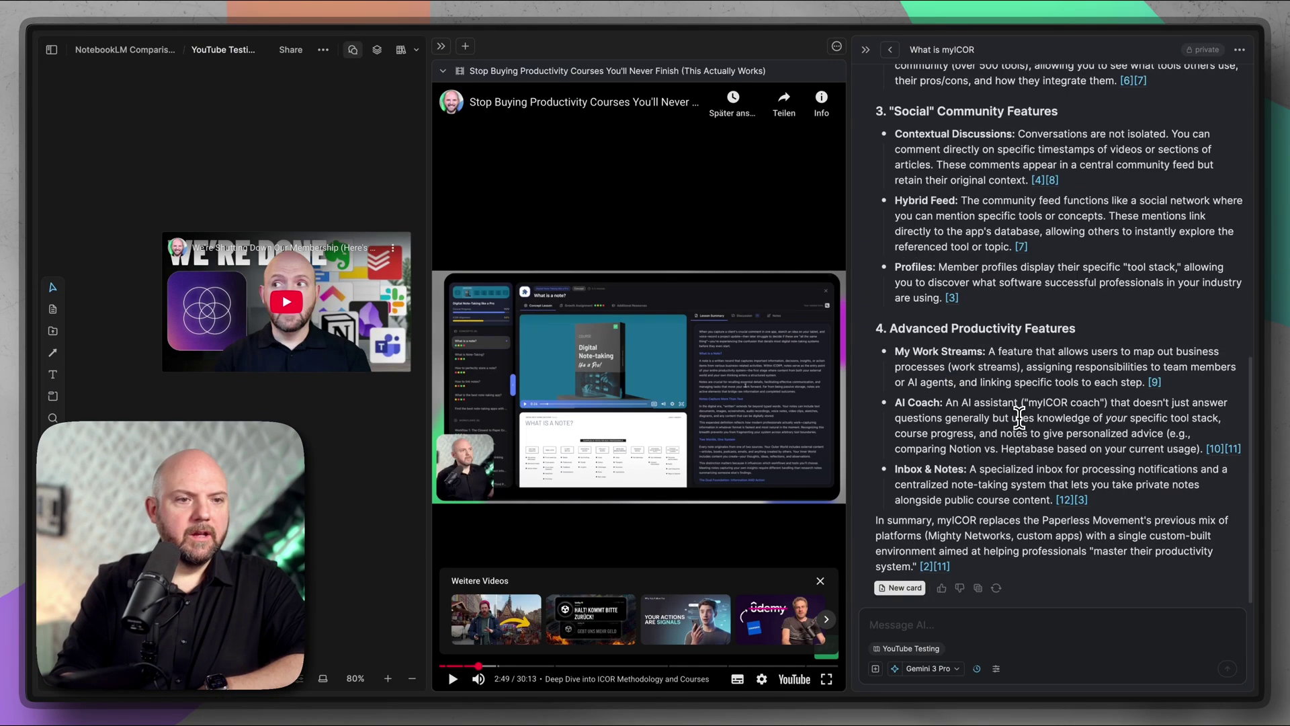
pyautogui.click(899, 588)
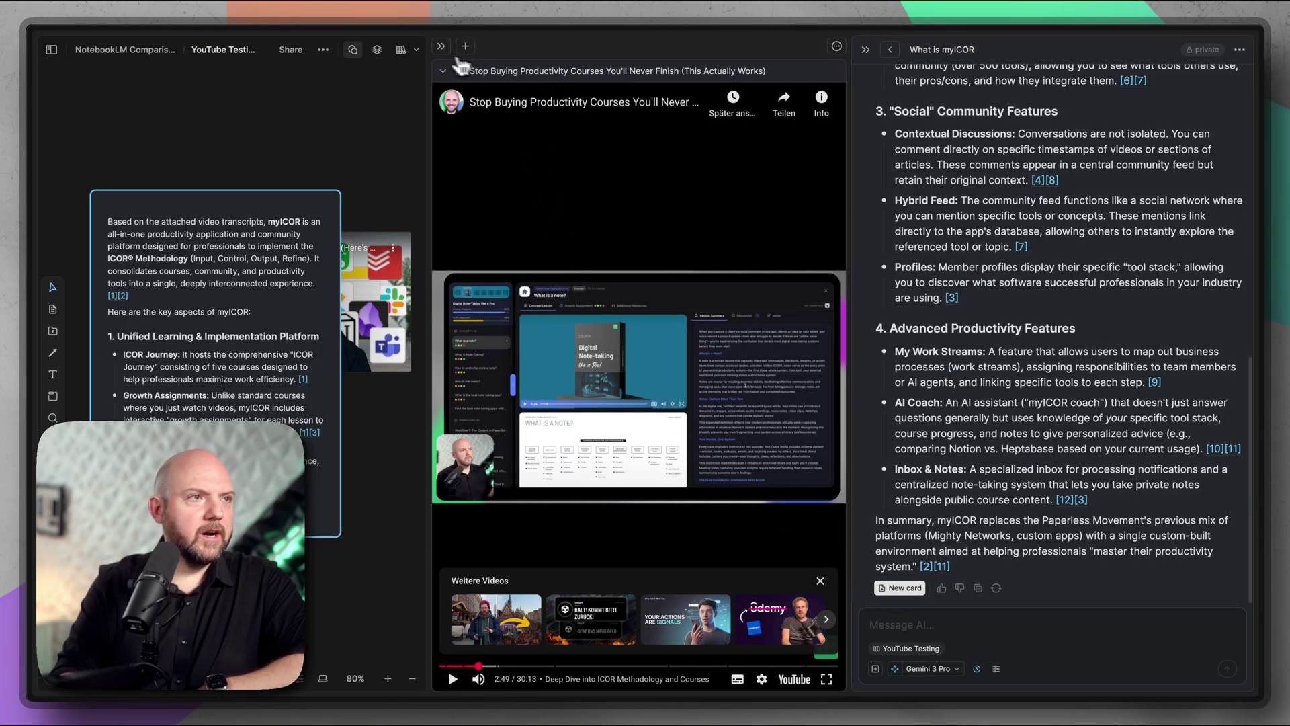
pyautogui.click(441, 47)
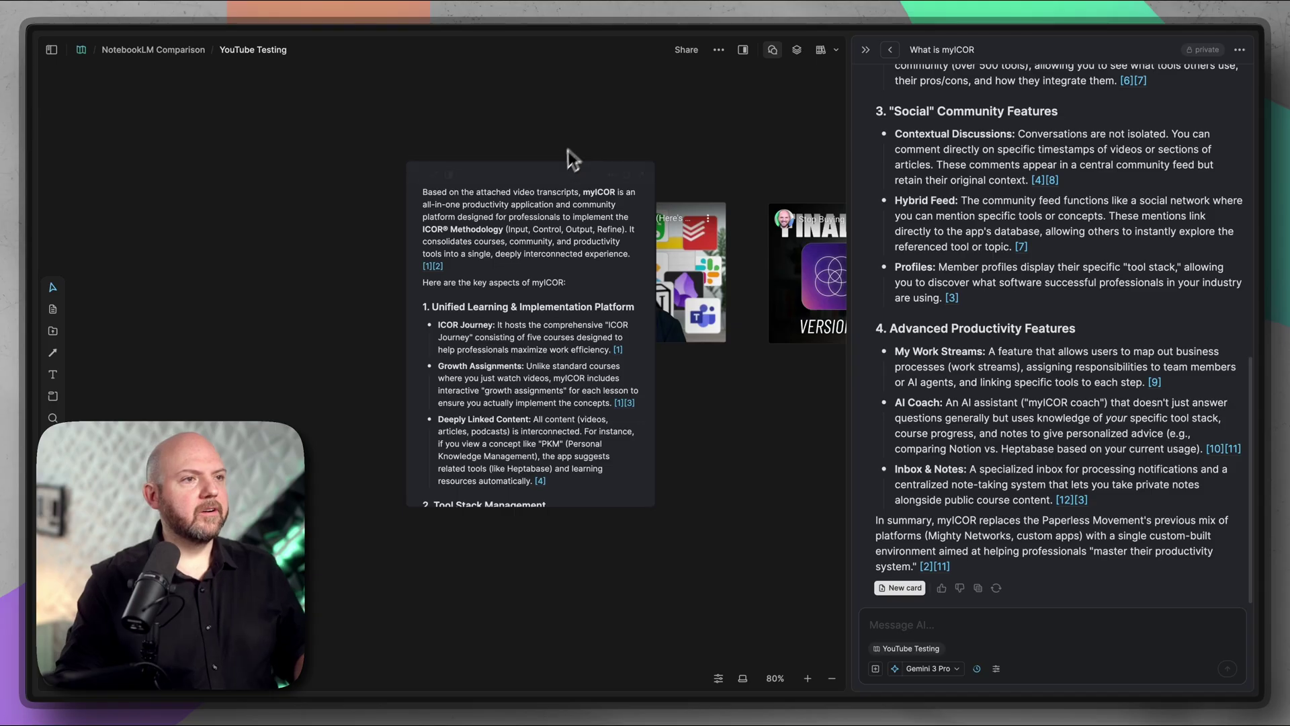
pyautogui.click(277, 130)
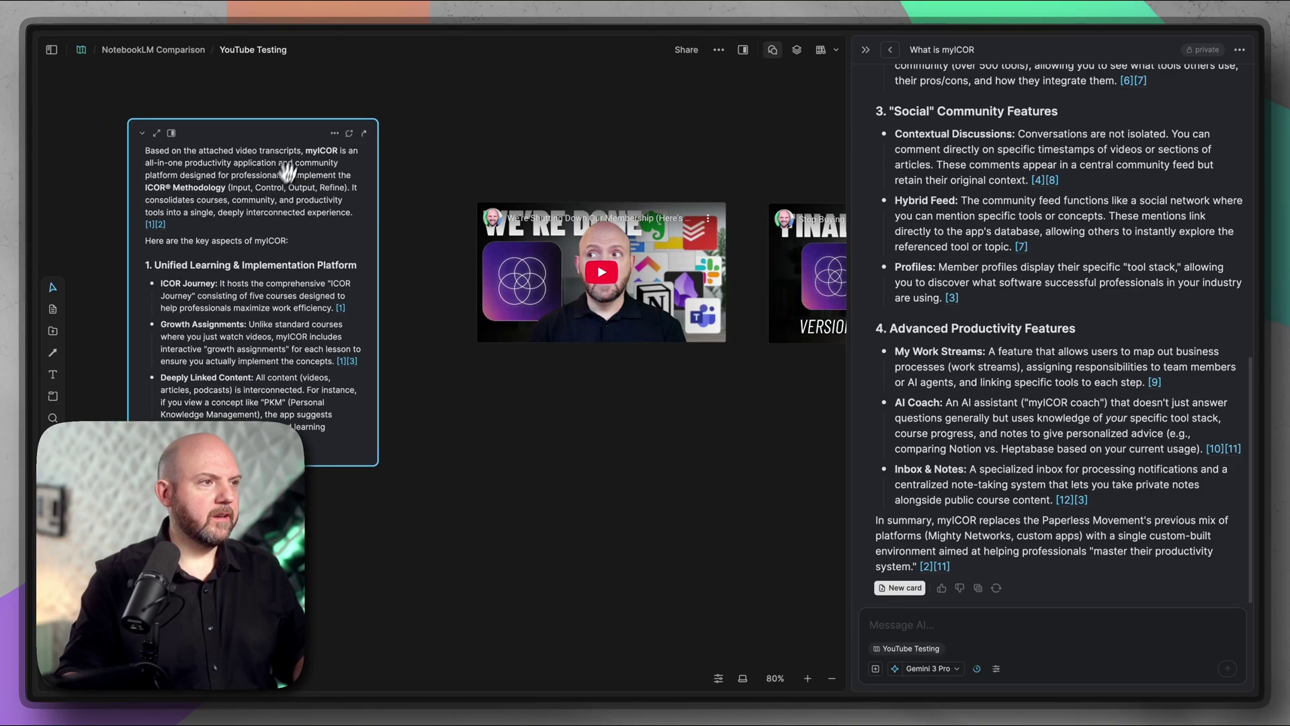
# - Preview both videos cited by the answer card and turn on Show mention link lines
pyautogui.click(161, 227)
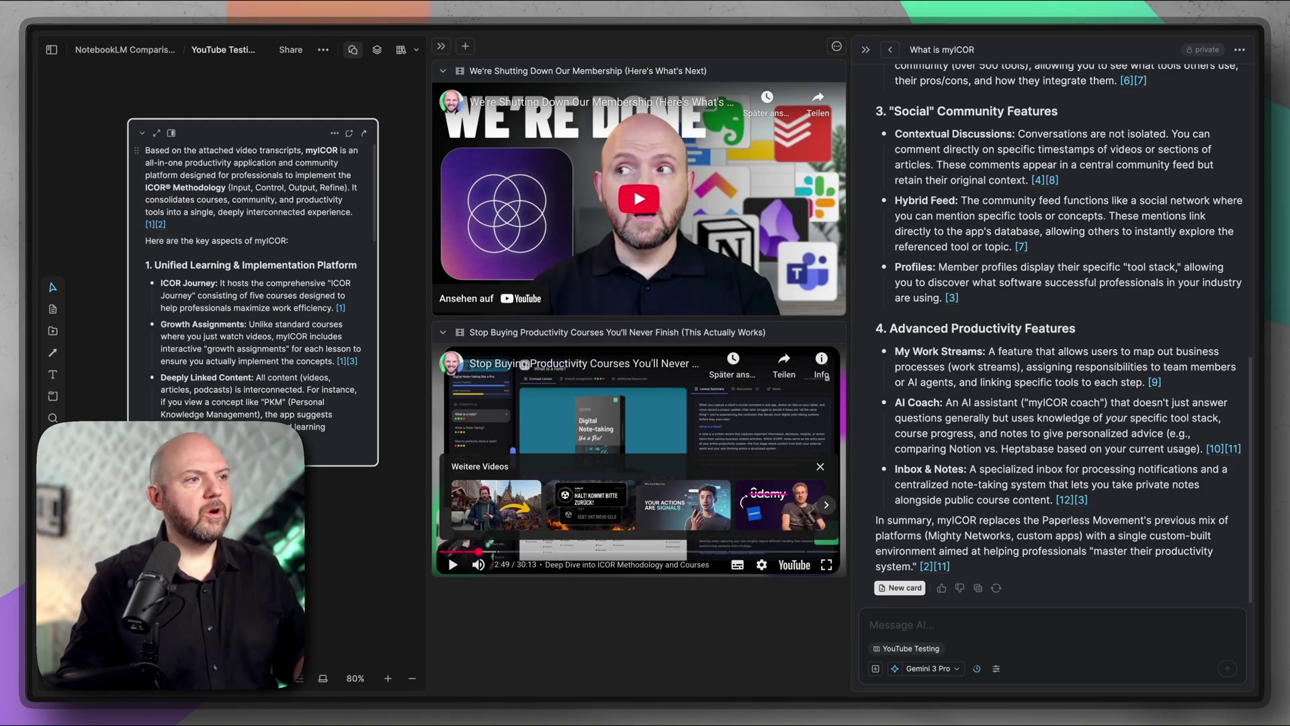
pyautogui.click(341, 308)
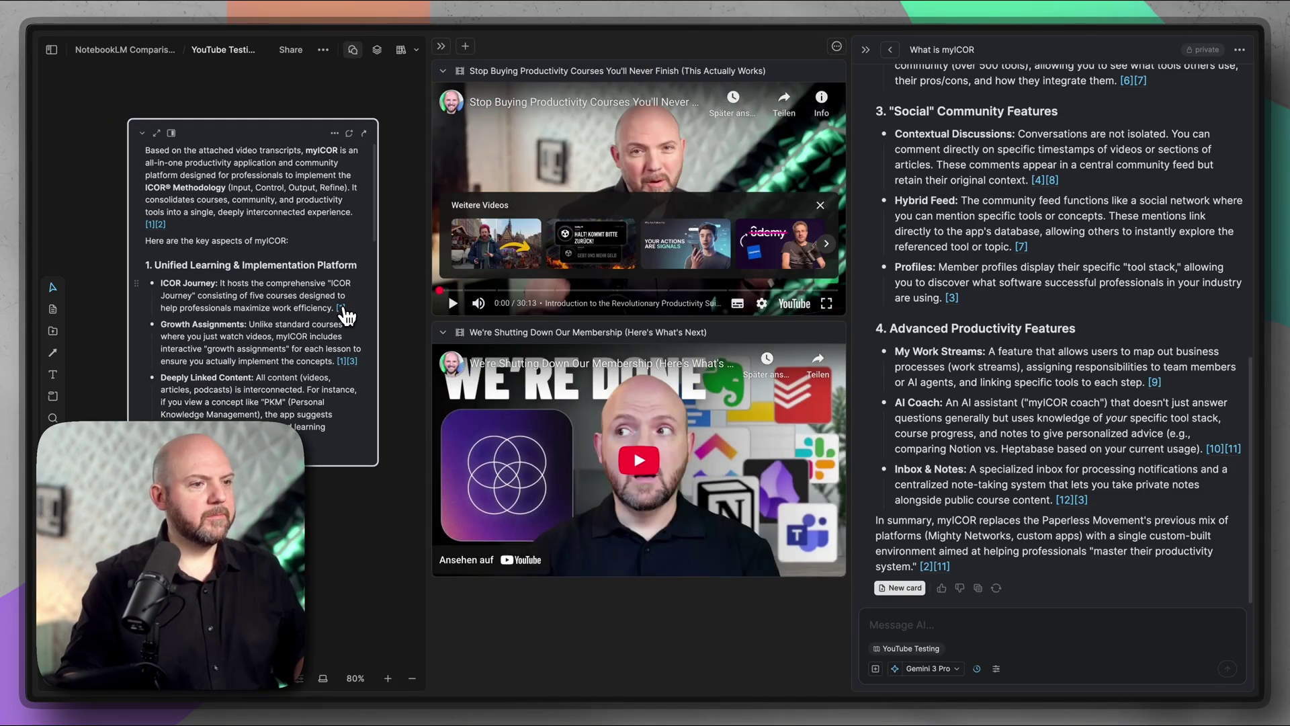
pyautogui.click(346, 361)
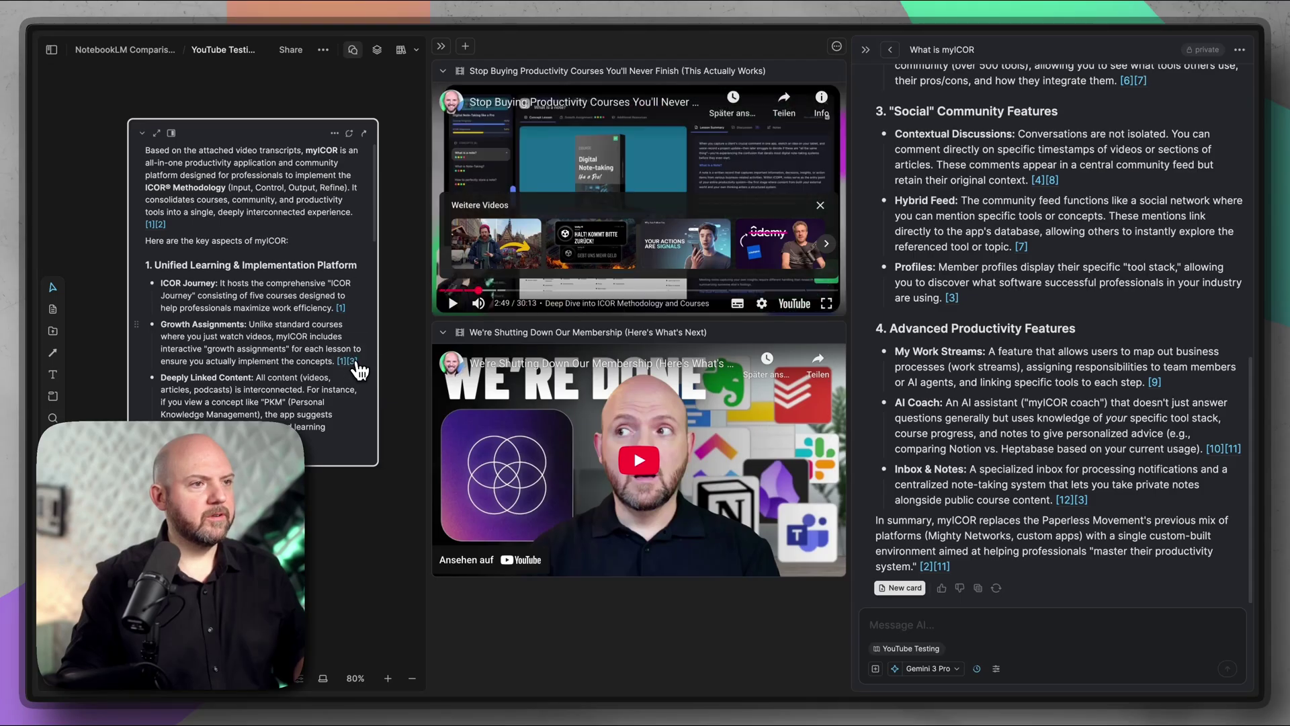
pyautogui.click(718, 678)
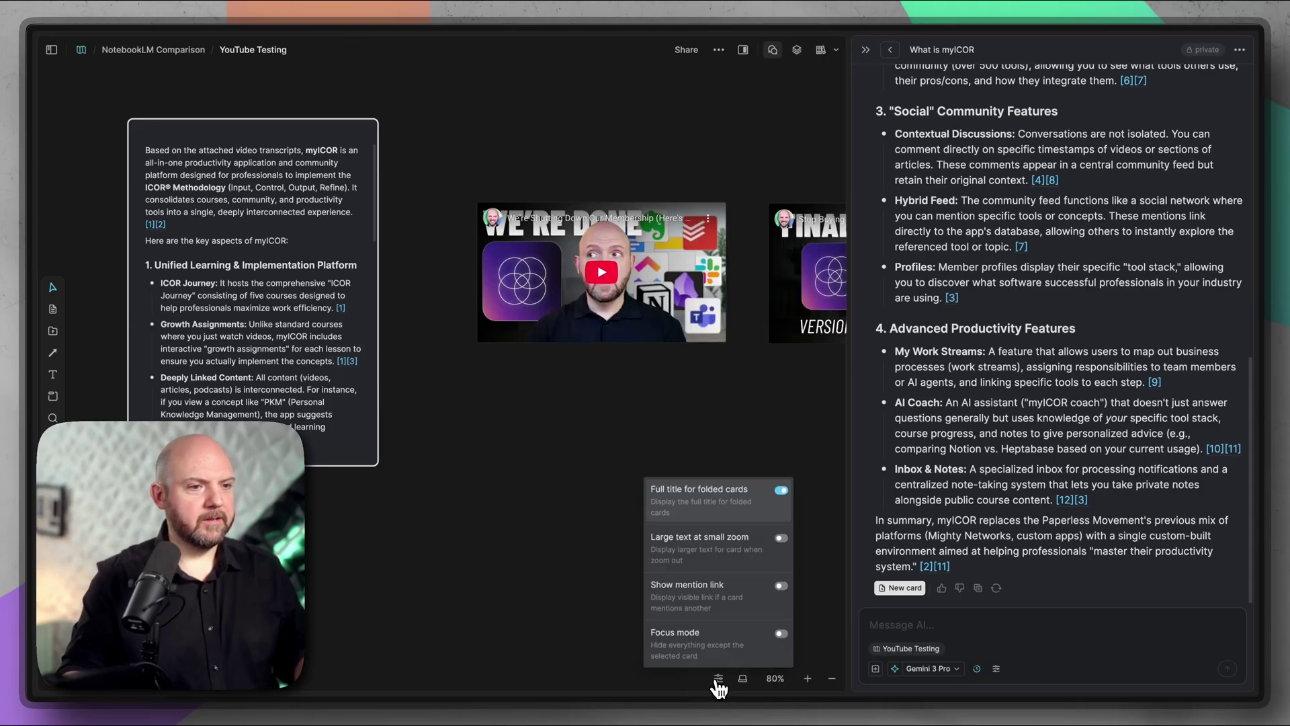
pyautogui.click(729, 601)
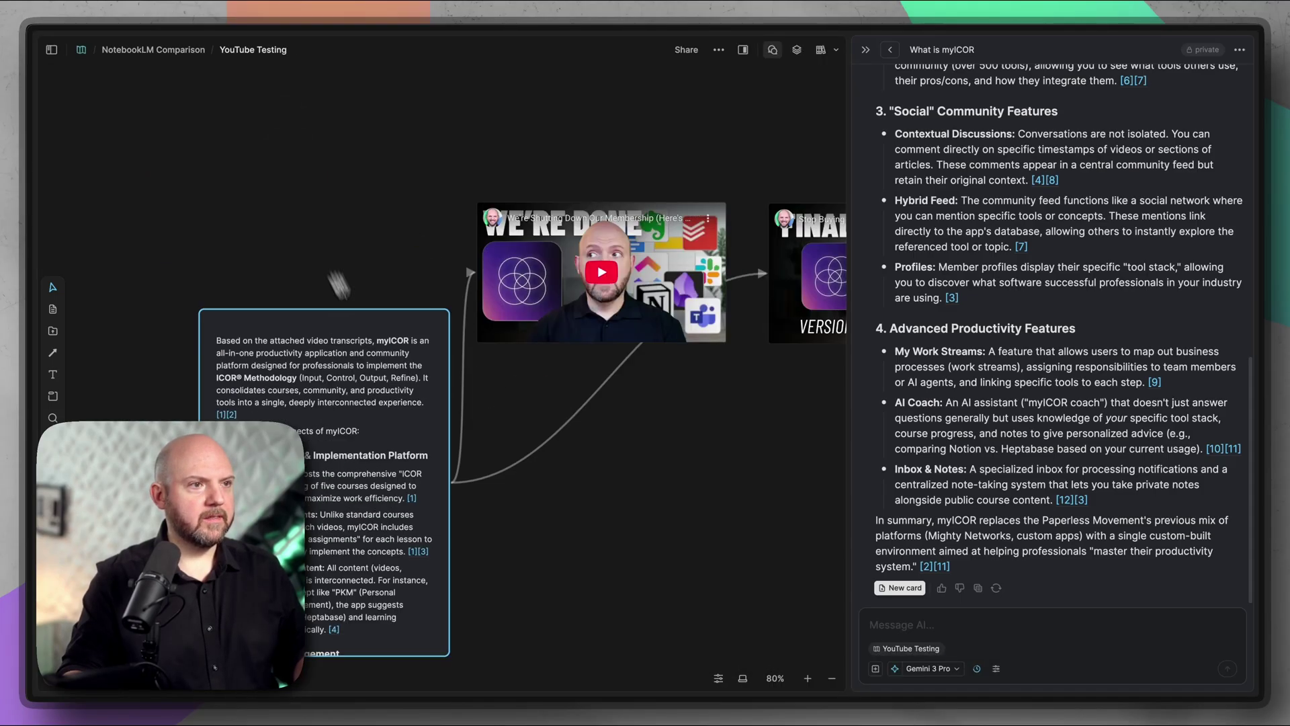
# - Open the membership video card with its transcript and review its info and backlinks
pyautogui.click(591, 322)
pyautogui.scroll(-10, 781, 456)
pyautogui.scroll(-3, 781, 457)
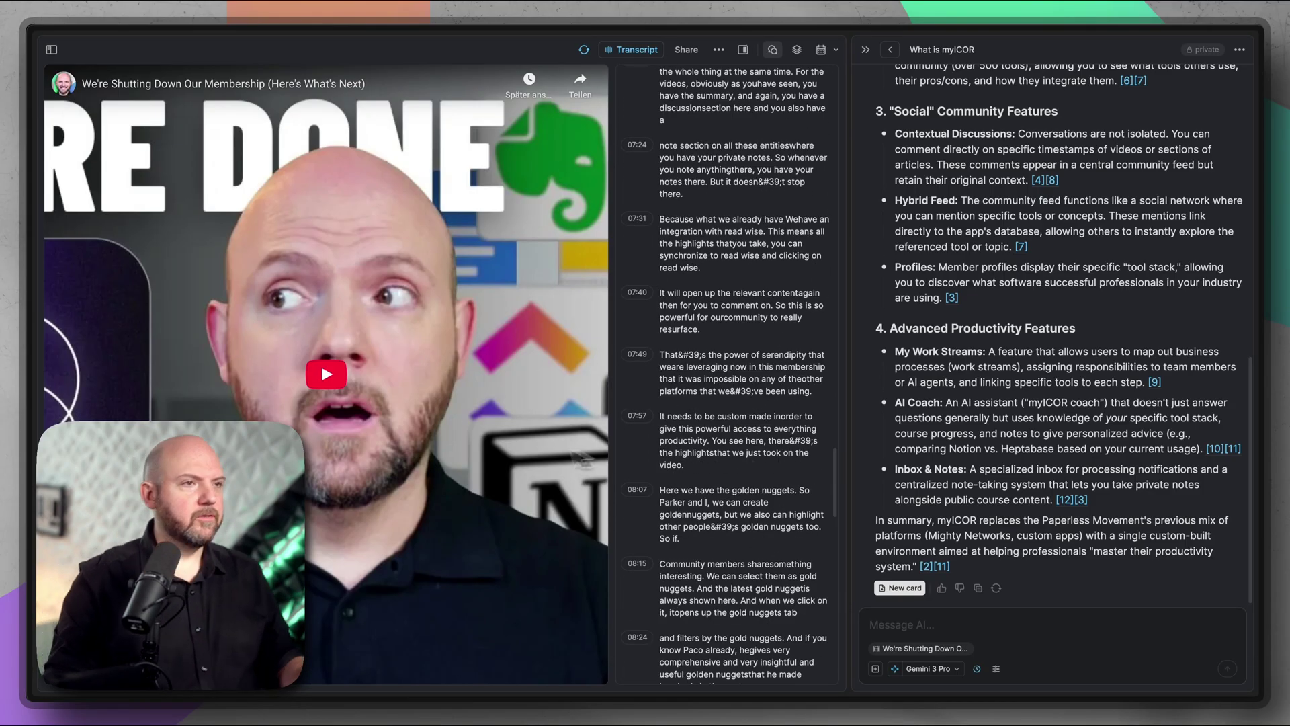
pyautogui.click(648, 323)
pyautogui.scroll(-3, 649, 323)
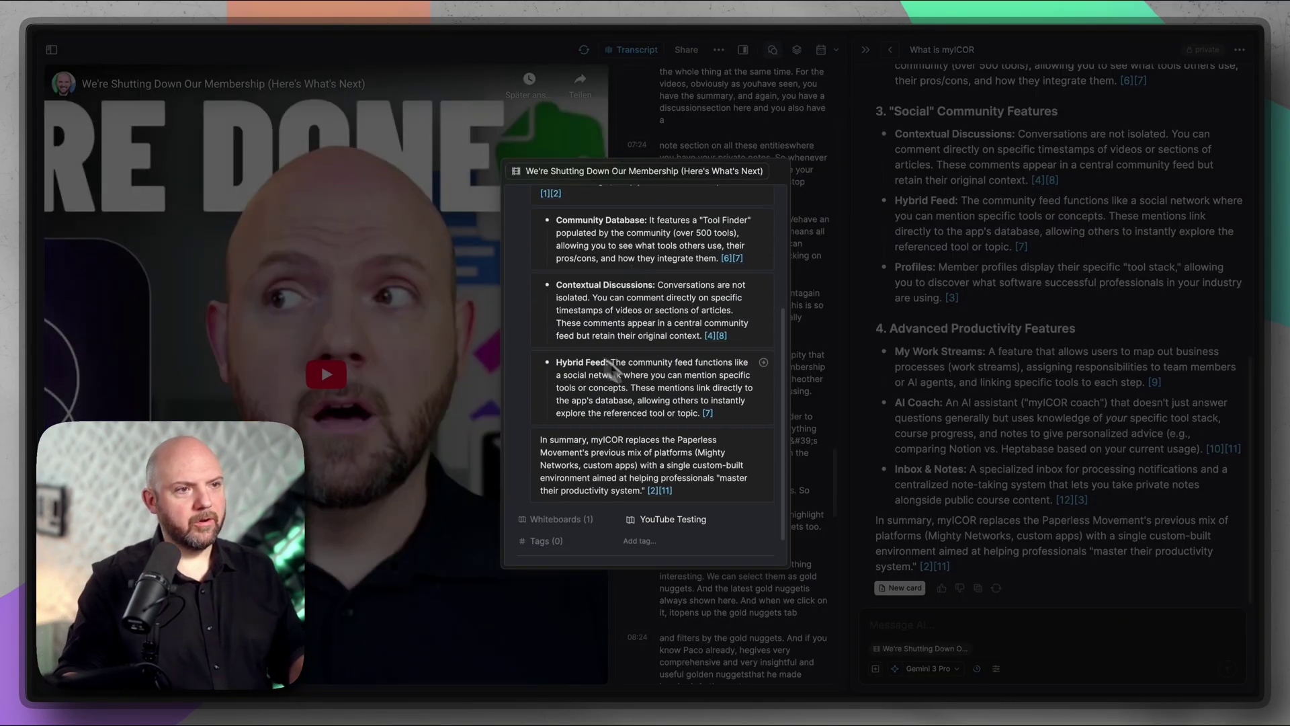
pyautogui.scroll(-1, 645, 403)
pyautogui.scroll(5, 658, 419)
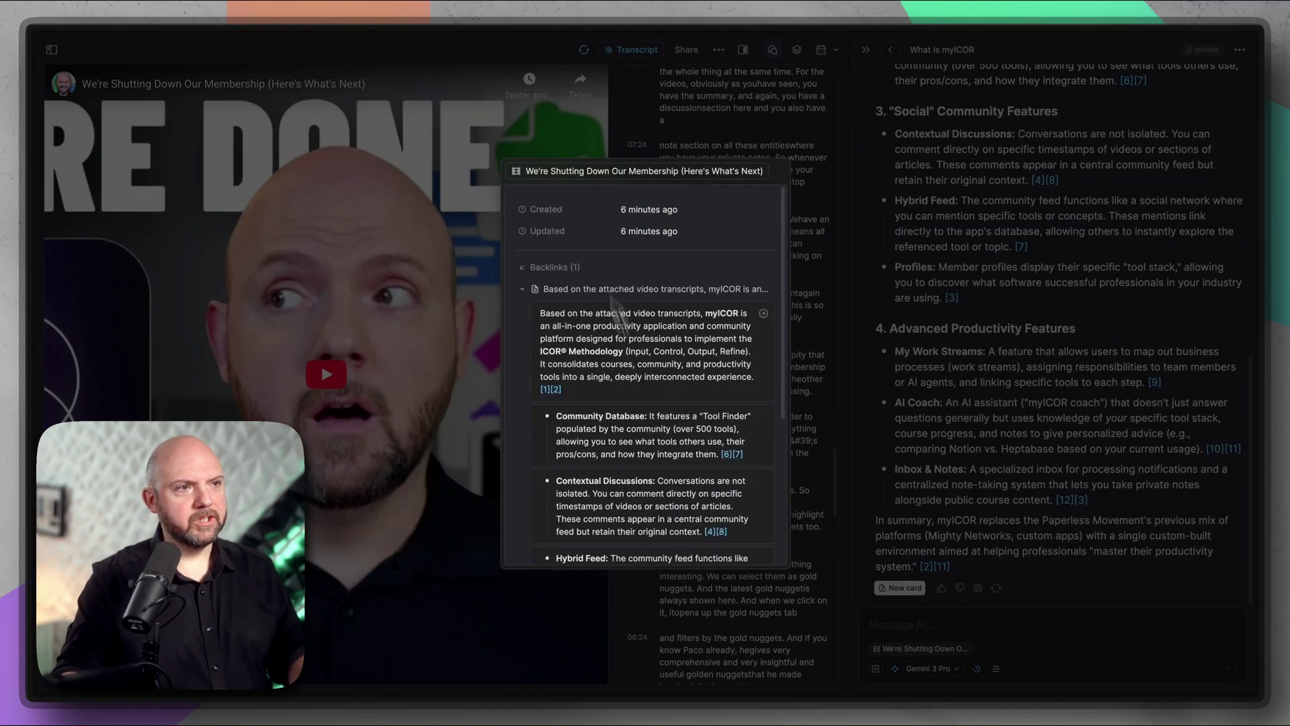
pyautogui.press('Escape')
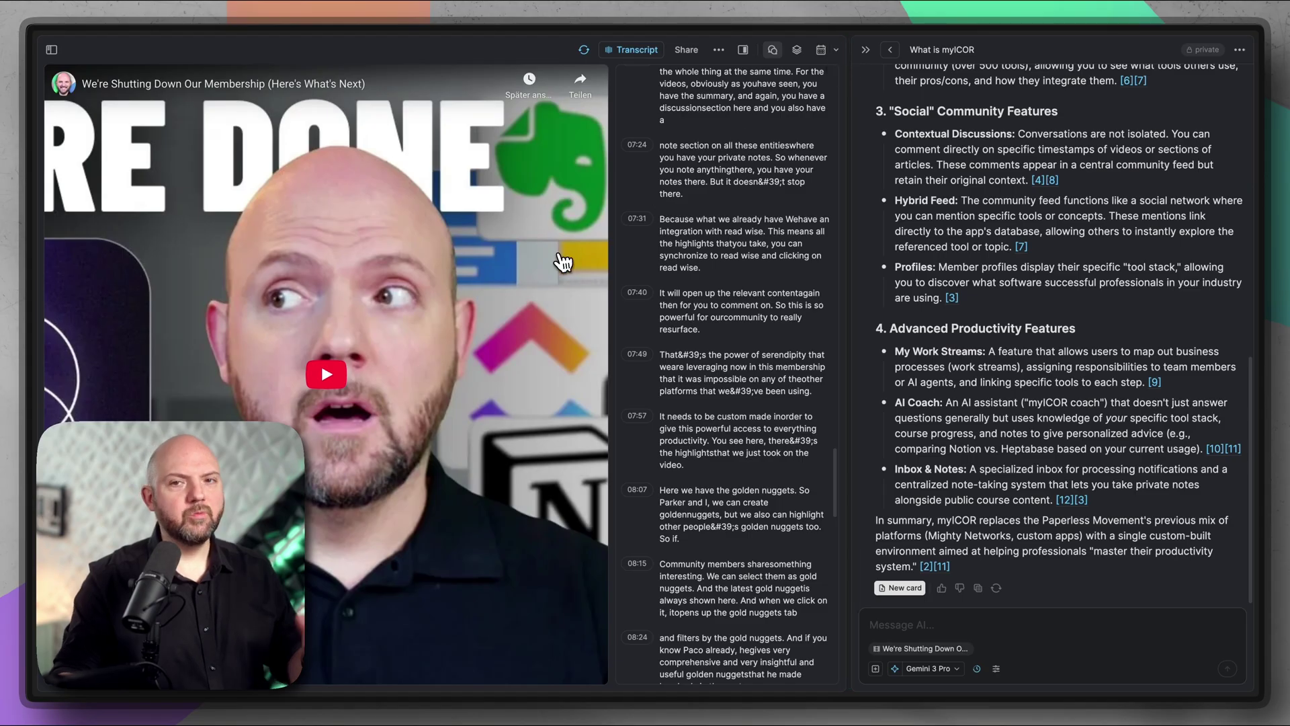
pyautogui.hotkey('ctrl', 'Tab')
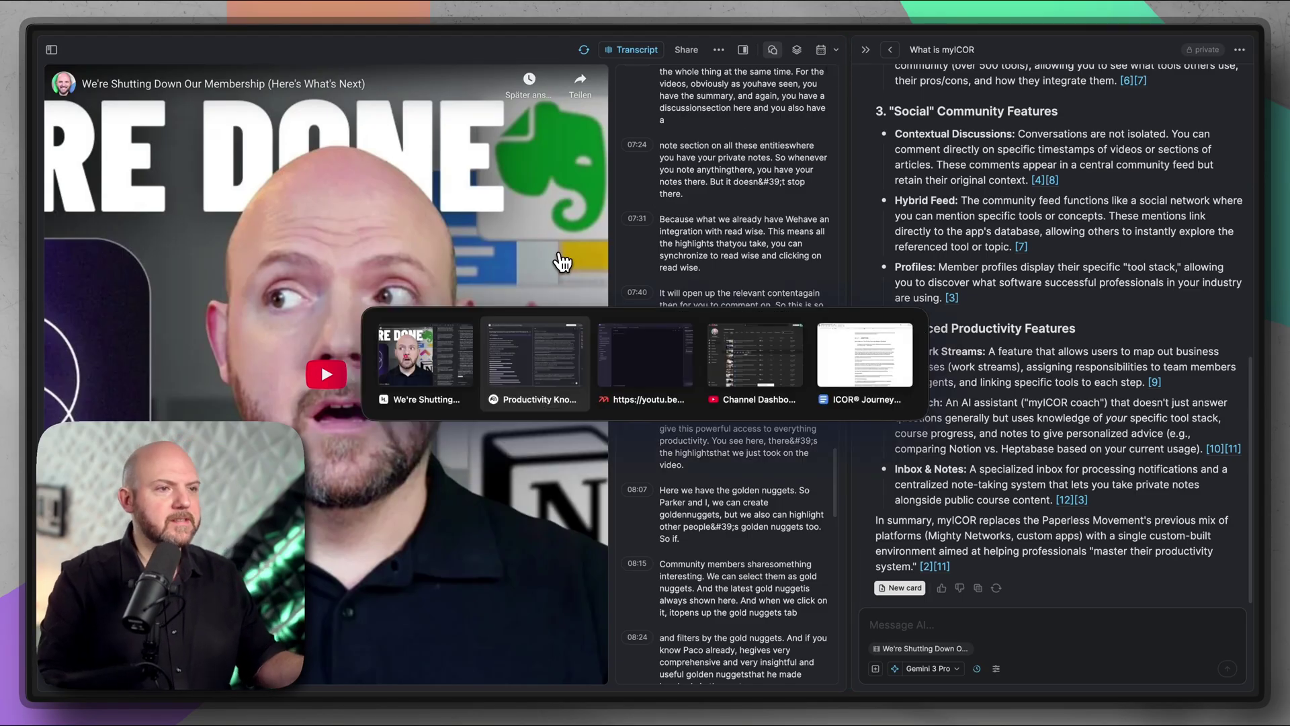
# - Save NotebookLM's myICOR answer as a note, open it and check citation 20's source excerpt
pyautogui.hotkey('alt', 'Tab')
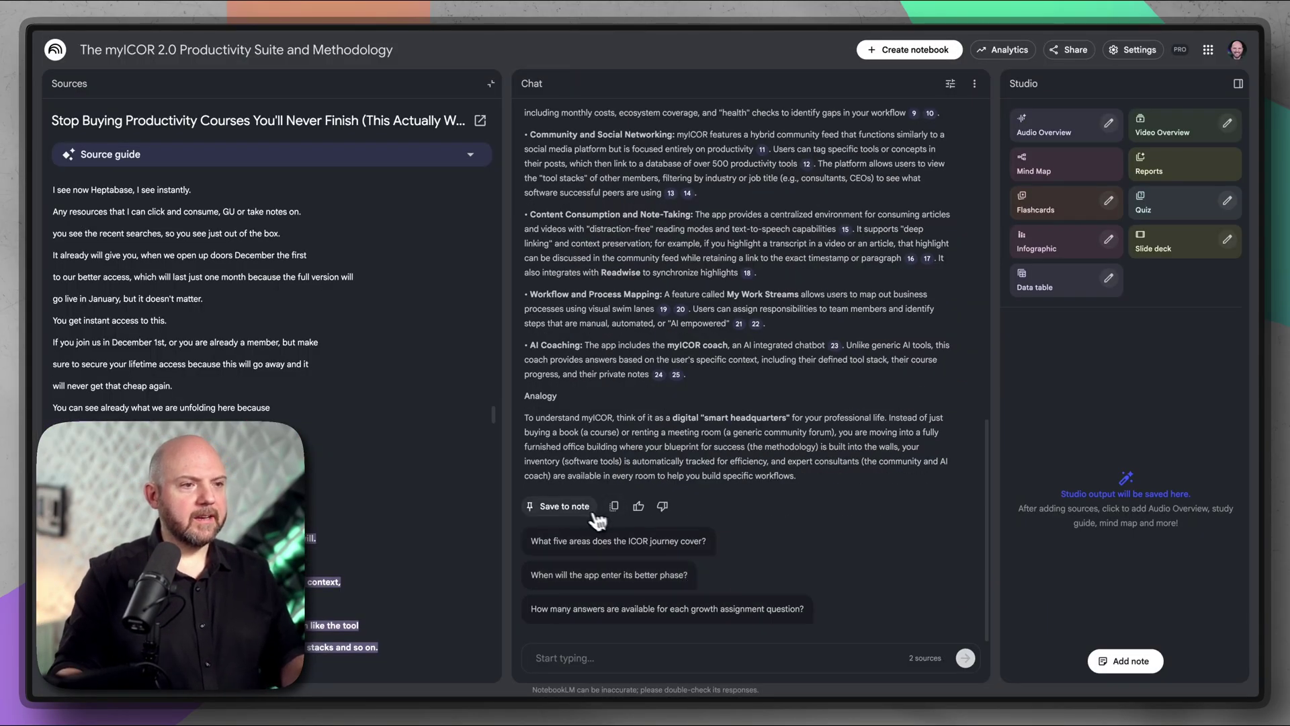
pyautogui.click(591, 514)
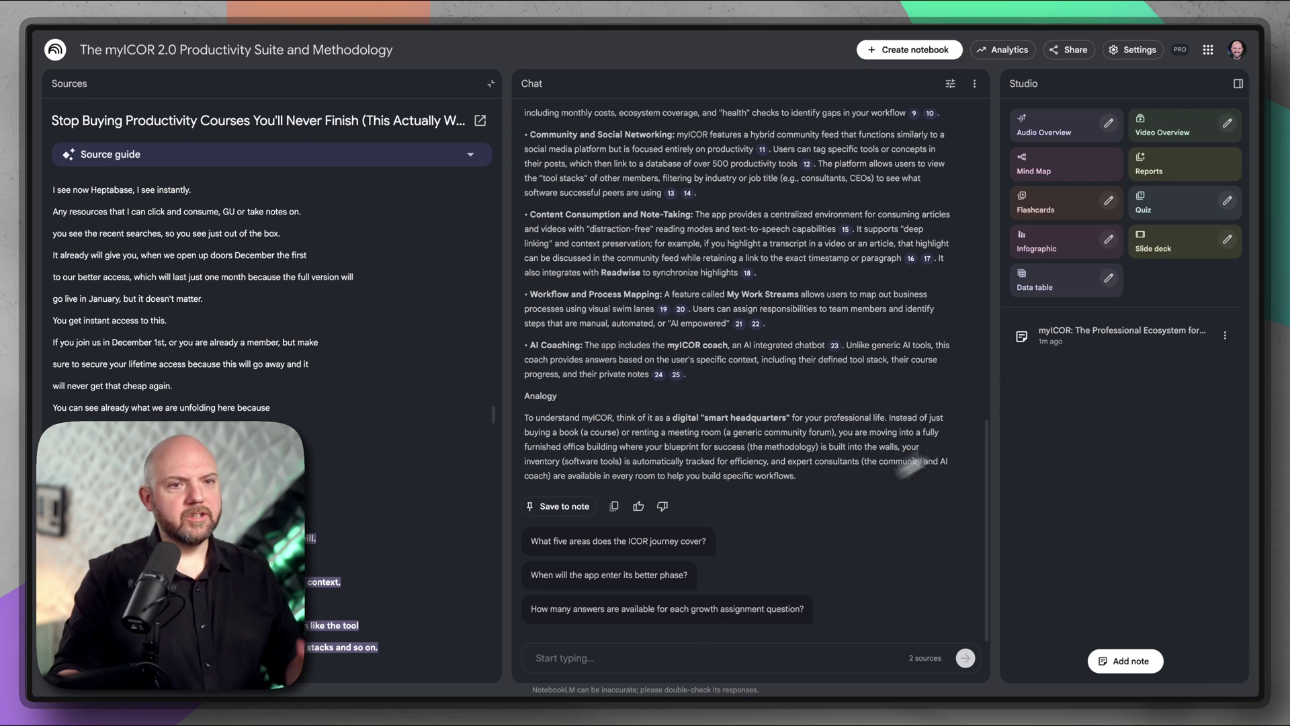
pyautogui.click(1082, 336)
pyautogui.scroll(-4, 941, 376)
pyautogui.click(955, 452)
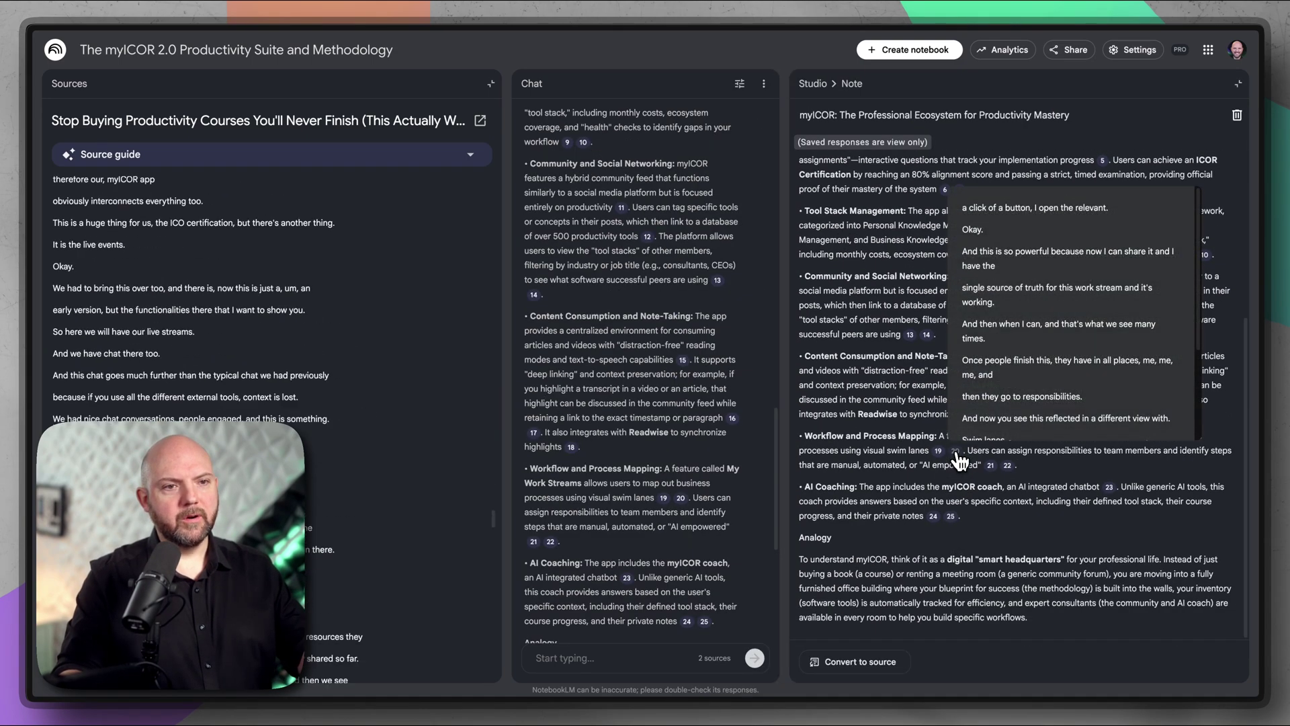
pyautogui.click(491, 83)
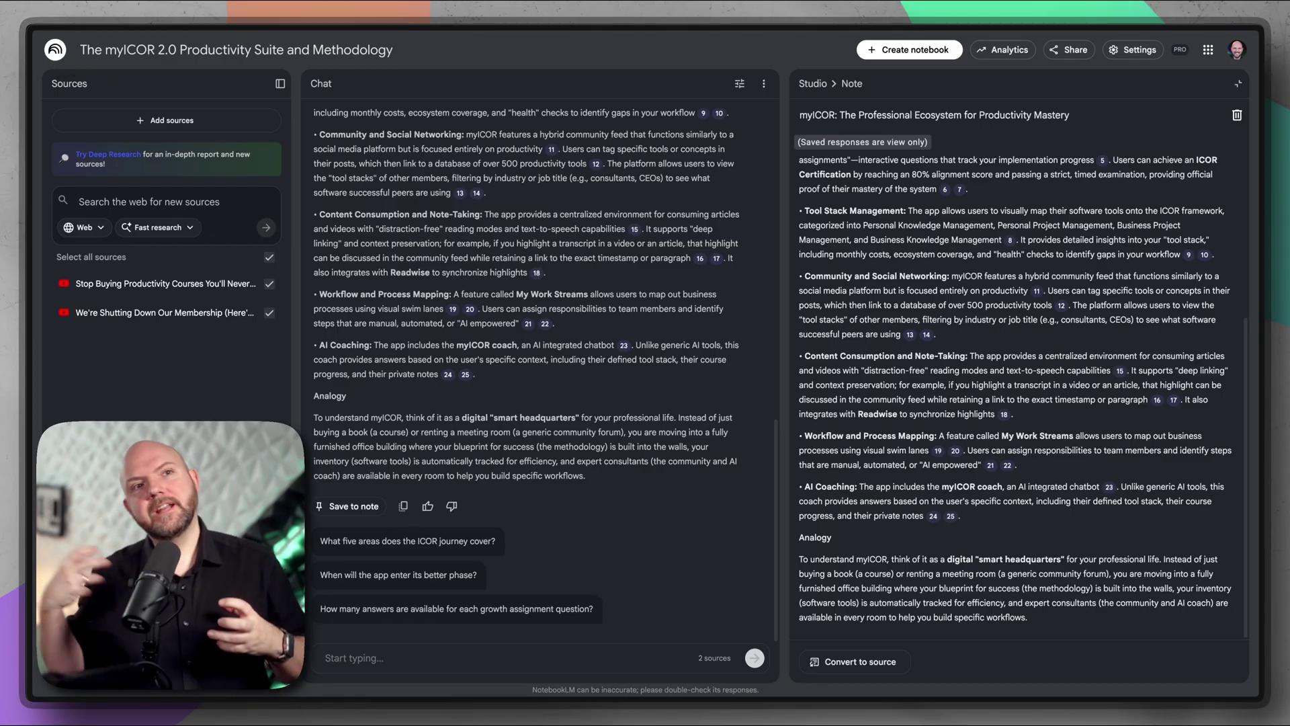
pyautogui.hotkey('alt', 'Tab')
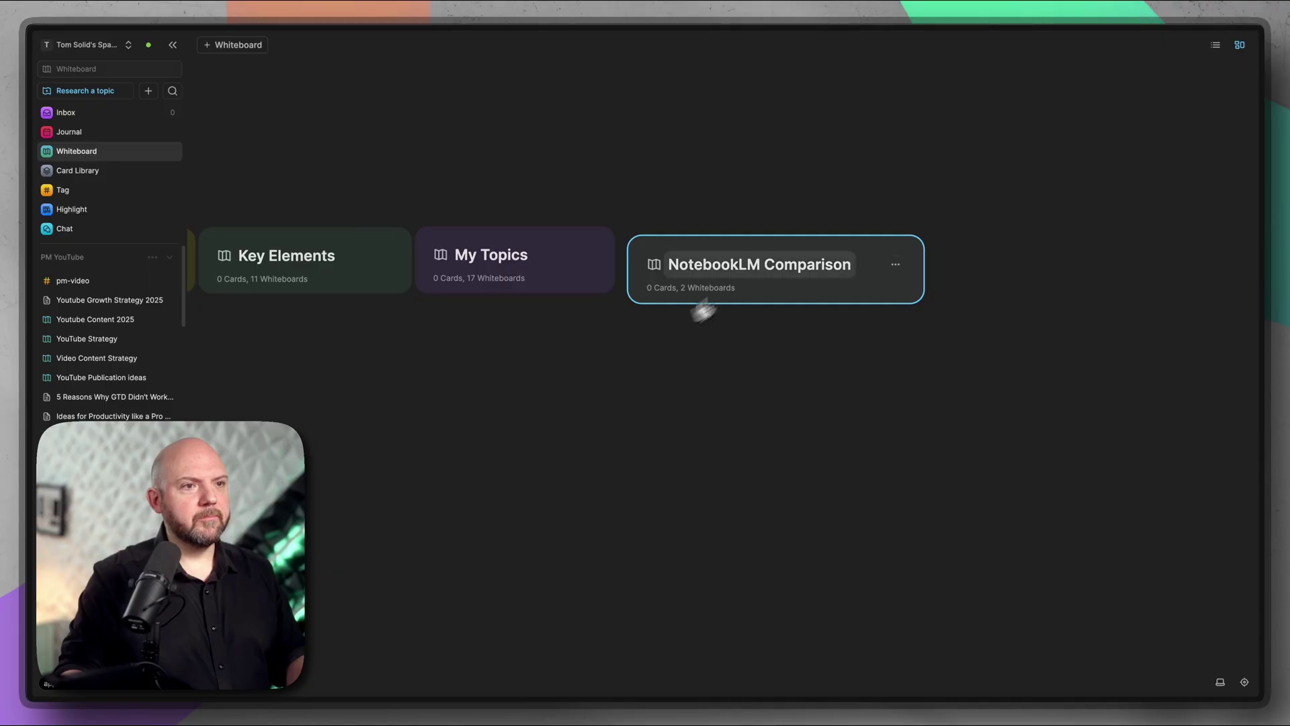
# - Create a 'More research' sub-whiteboard inside NotebookLM Comparison and open it
pyautogui.doubleClick(773, 243)
pyautogui.rightClick(624, 257)
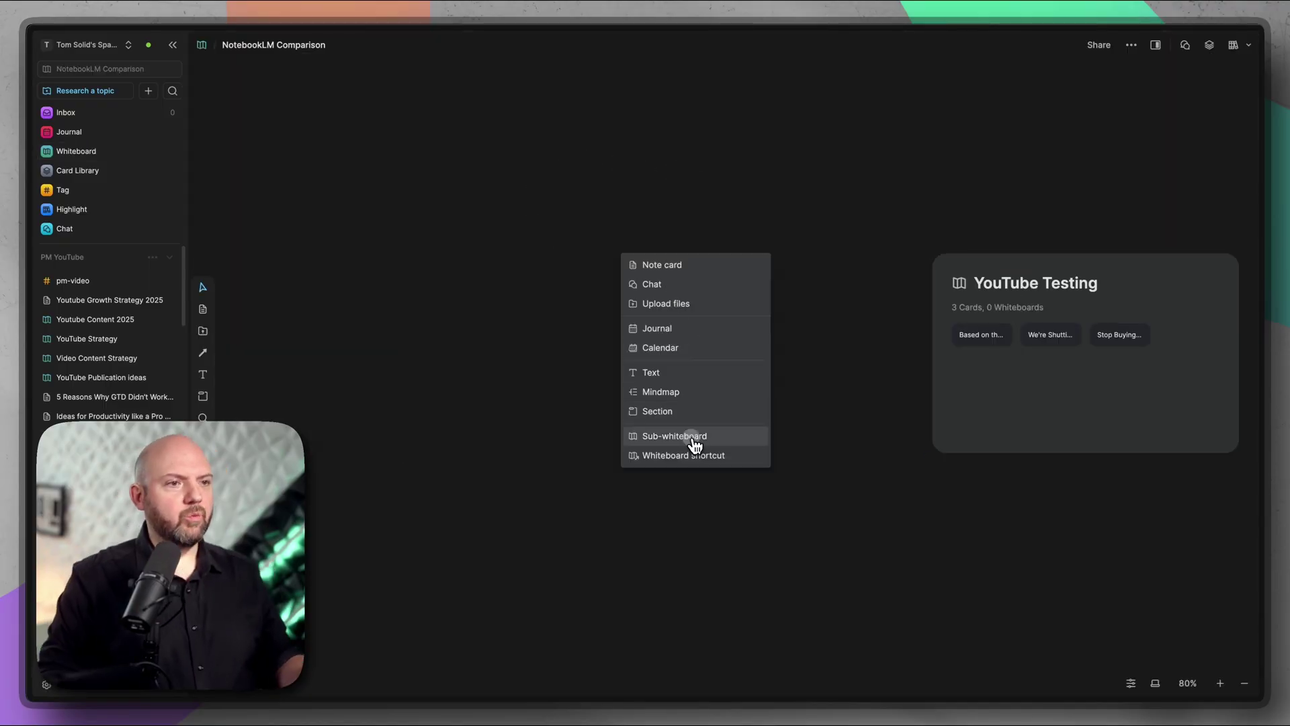
pyautogui.click(691, 433)
pyautogui.click(685, 276)
pyautogui.write('More research')
pyautogui.press('Return')
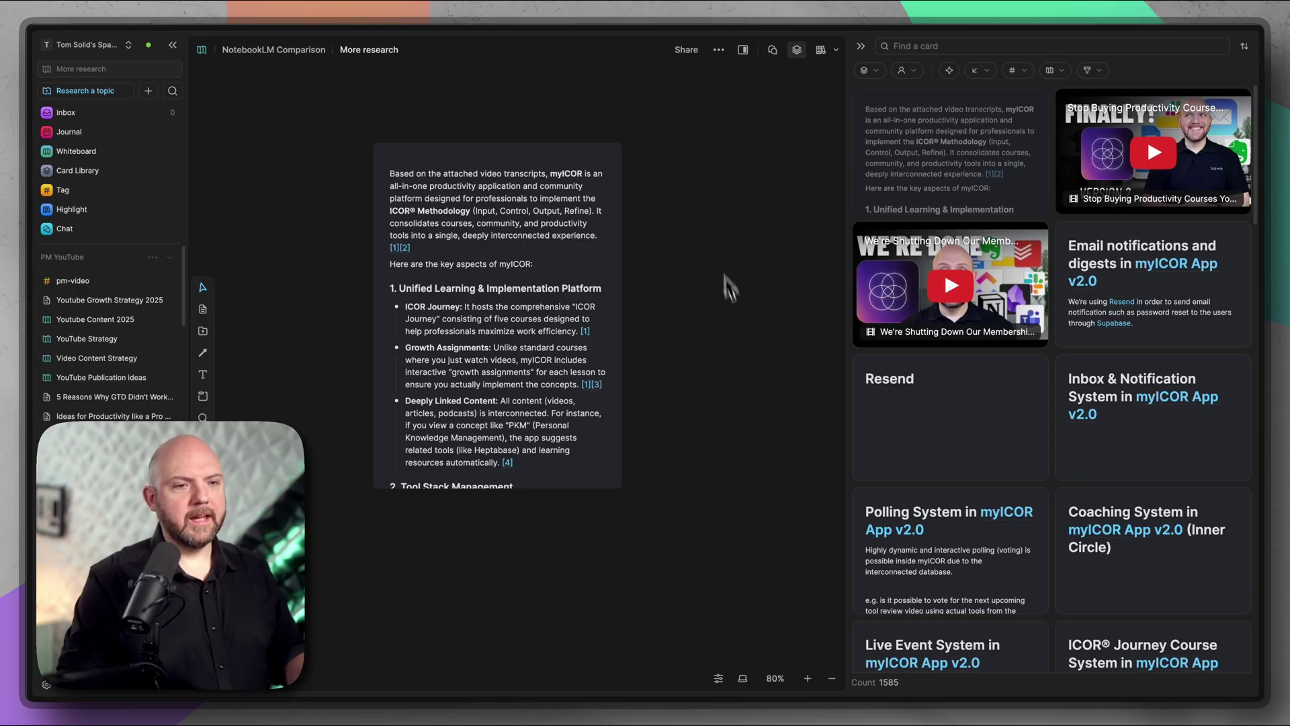
# - Place the Polling System card beside the myICOR answer card and connect them with an arrow
pyautogui.scroll(-4, 988, 530)
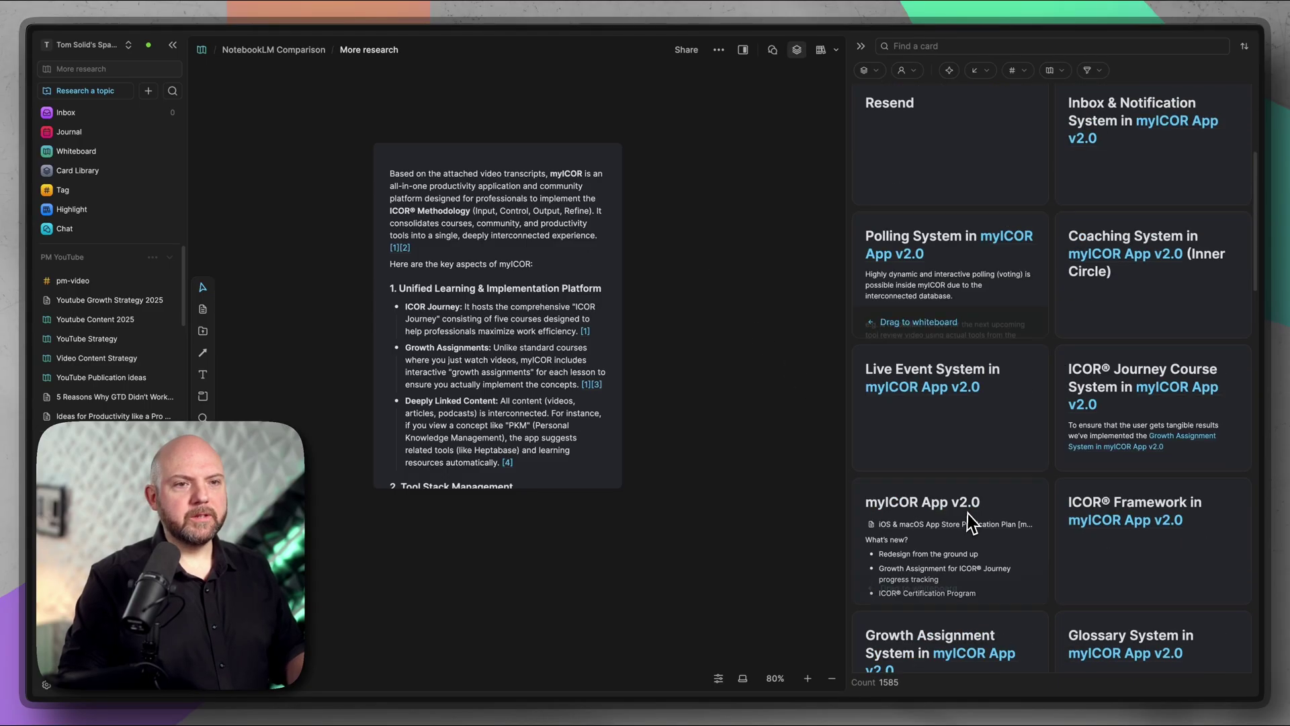
pyautogui.moveTo(979, 241); pyautogui.dragTo(658, 541)
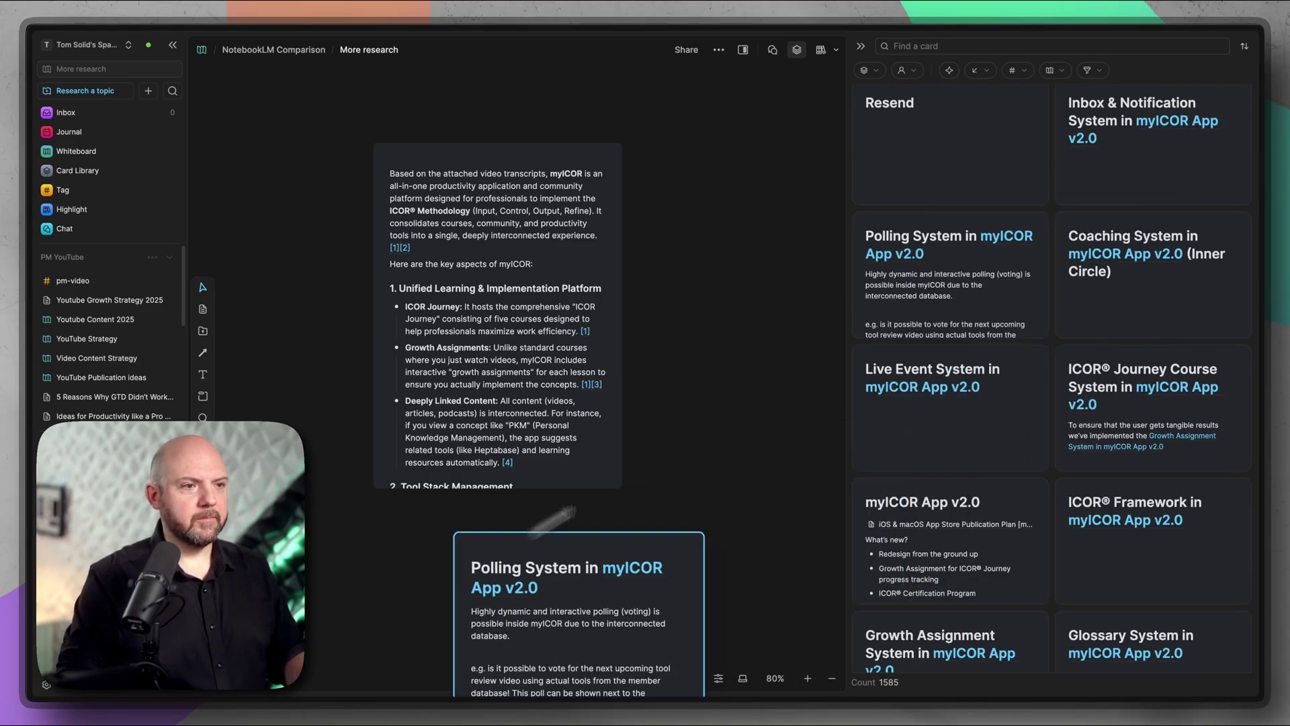
pyautogui.click(860, 47)
pyautogui.scroll(-4, 835, 274)
pyautogui.rightClick(949, 133)
pyautogui.scroll(3, 959, 264)
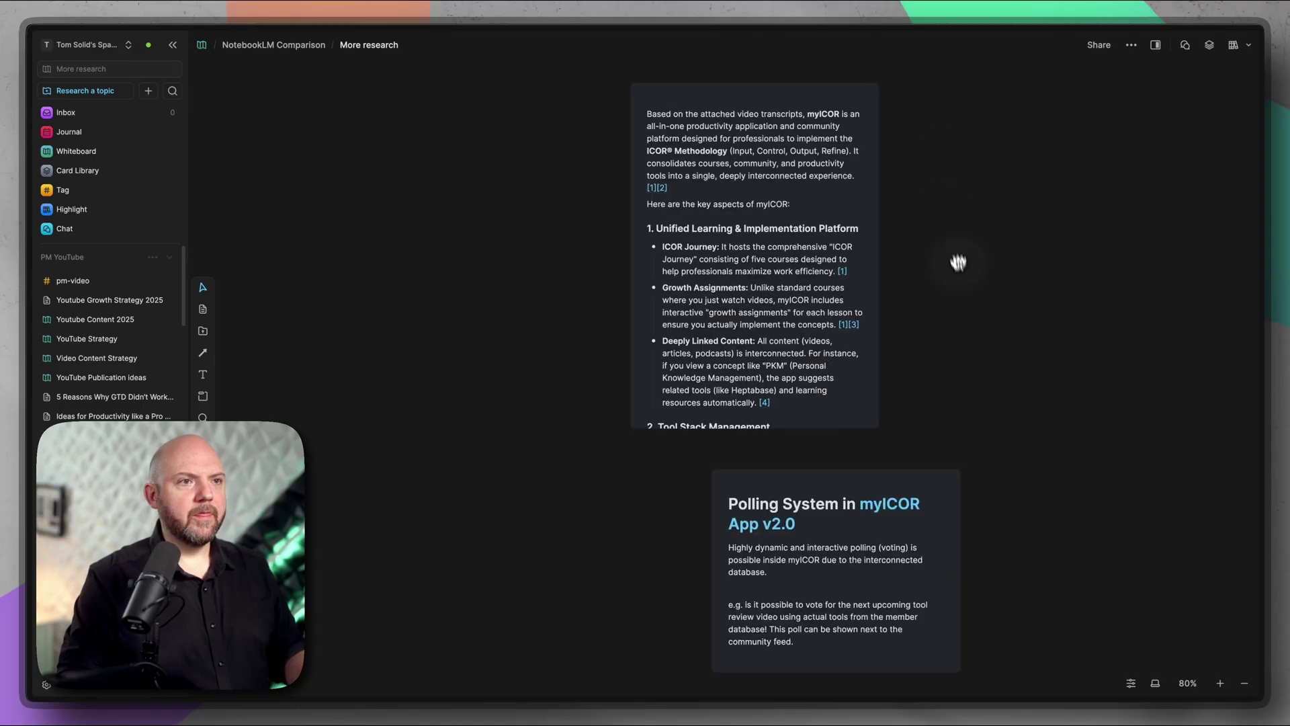
pyautogui.moveTo(846, 155); pyautogui.dragTo(550, 196)
pyautogui.moveTo(803, 485); pyautogui.dragTo(804, 204)
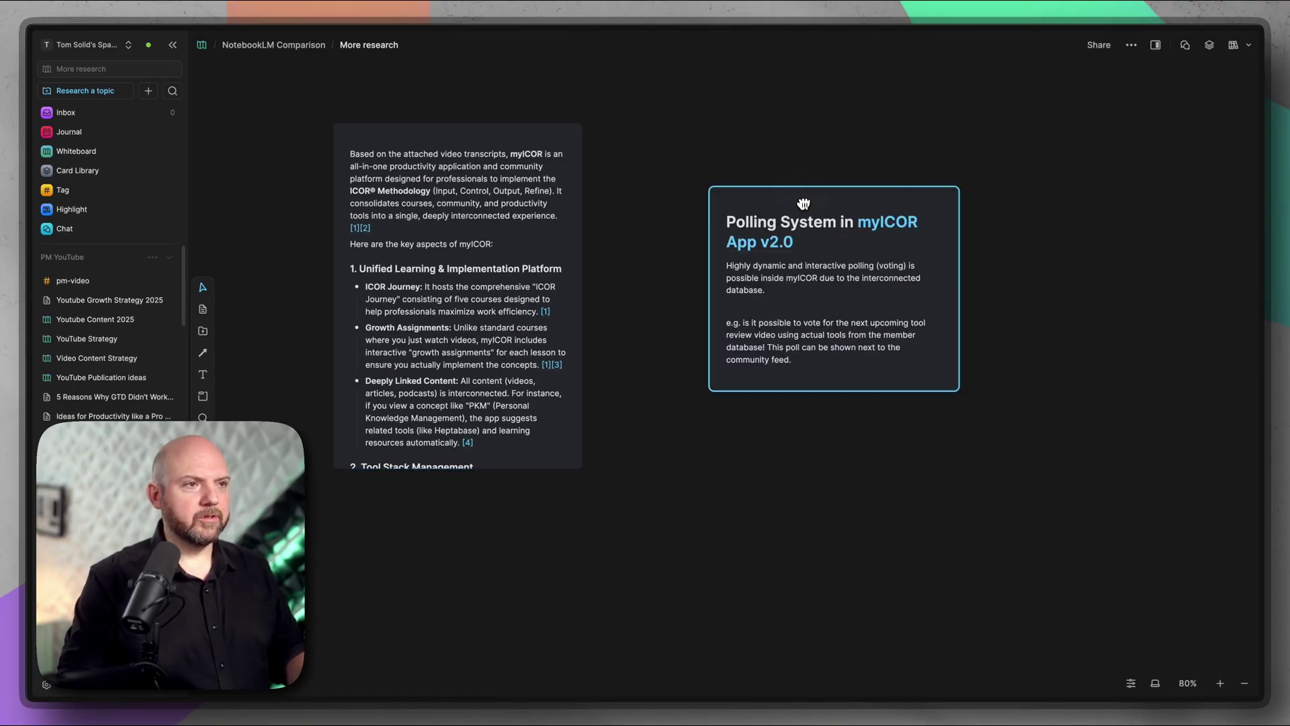
pyautogui.click(625, 266)
pyautogui.moveTo(583, 294)
pyautogui.mouseDown()
pyautogui.moveTo(772, 296)
pyautogui.moveTo(779, 322)
pyautogui.mouseUp()
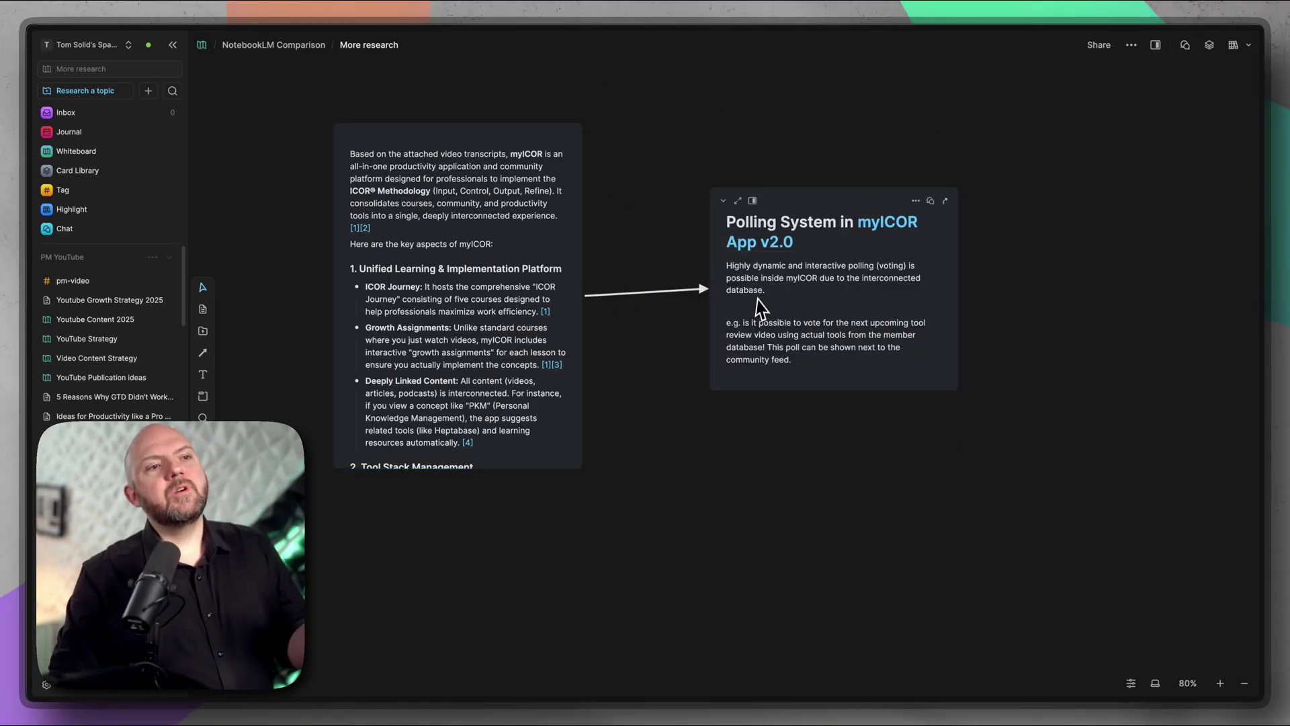
pyautogui.click(739, 201)
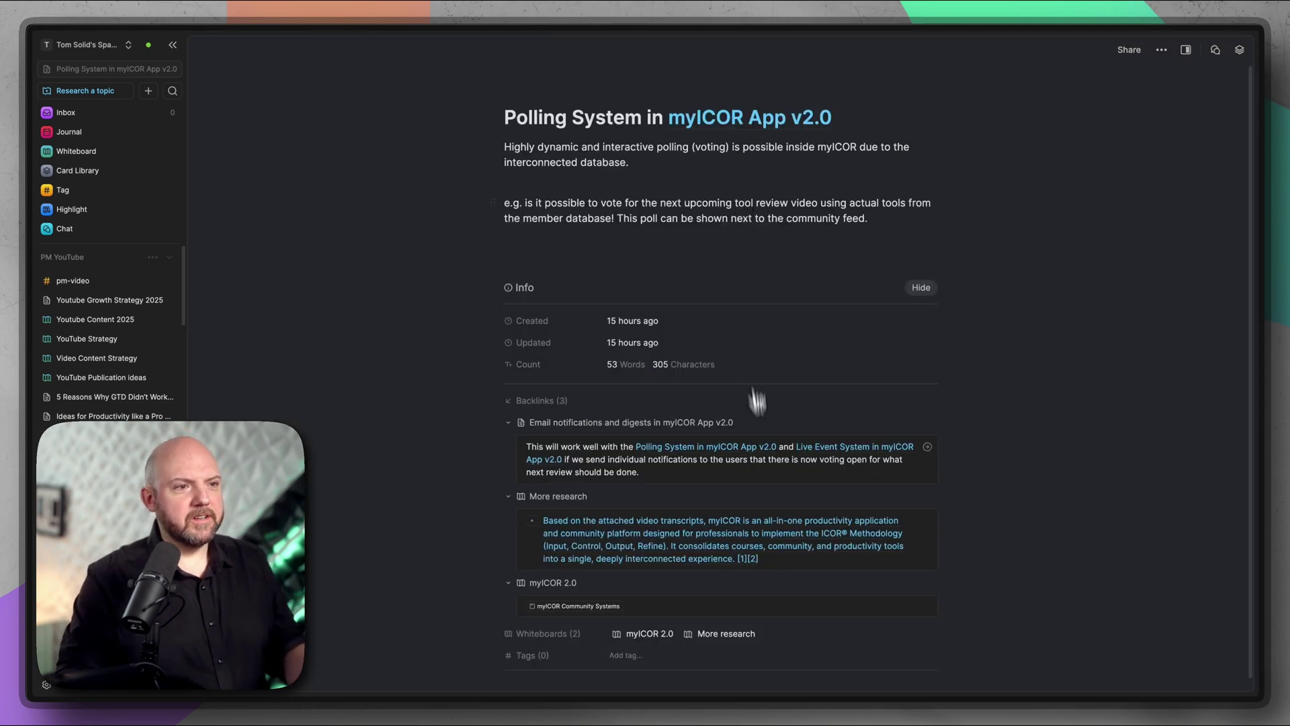